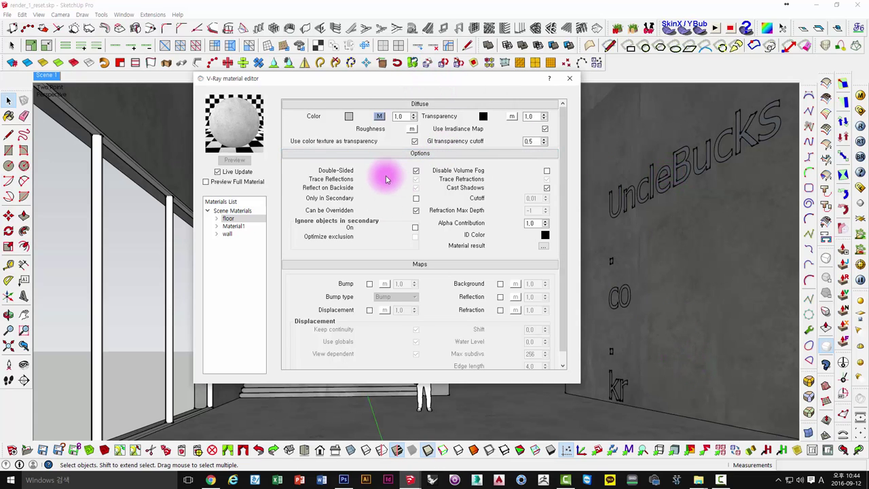
# Add Reflection layers to the floor material, which leaves an extra Reflection1 layer
pyautogui.rightClick(227, 220)
pyautogui.moveTo(257, 224)
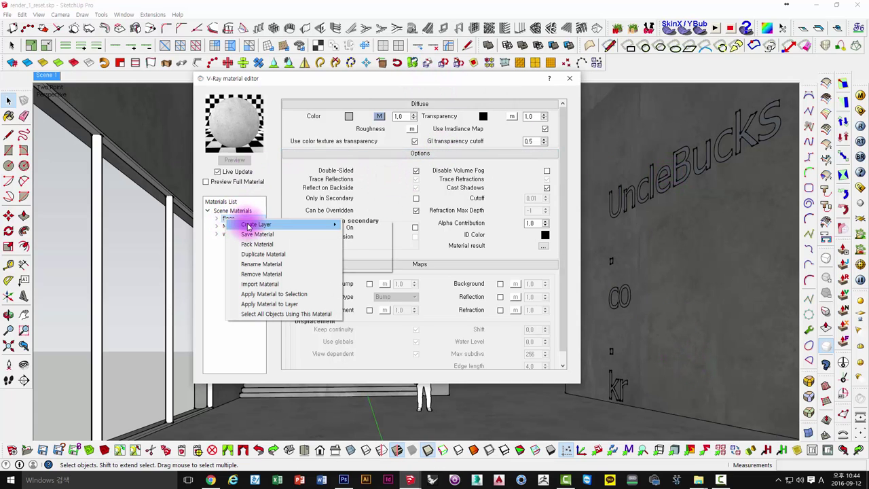
pyautogui.click(367, 235)
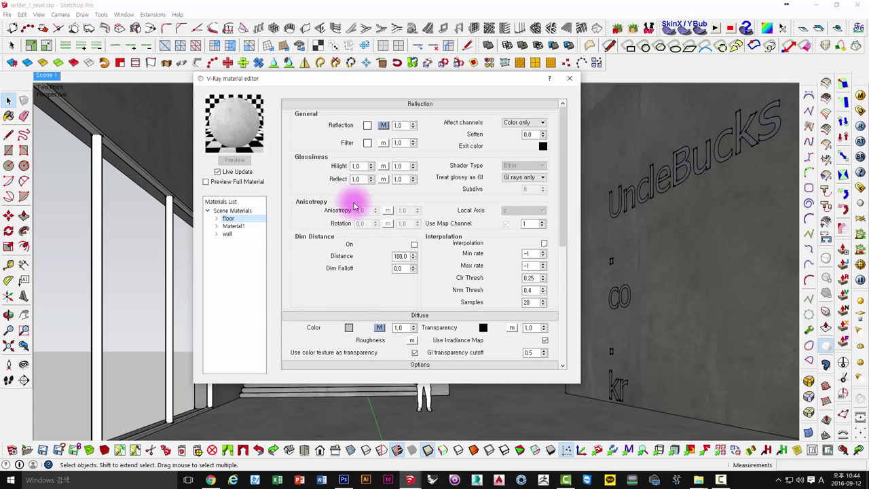
pyautogui.moveTo(307, 82); pyautogui.dragTo(308, 80)
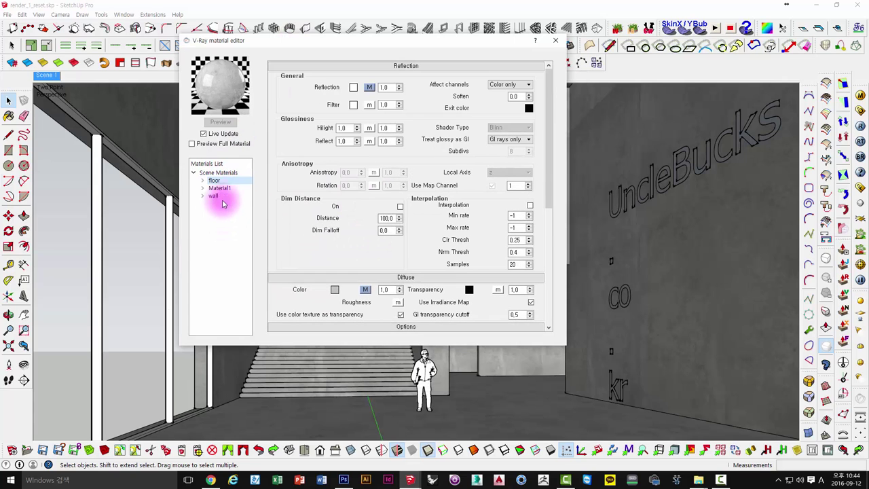
pyautogui.rightClick(212, 179)
pyautogui.moveTo(244, 186)
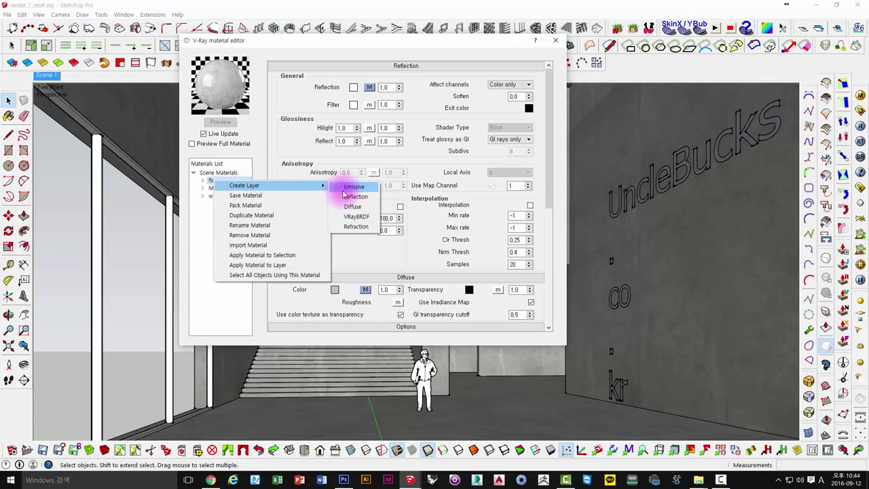
pyautogui.click(350, 197)
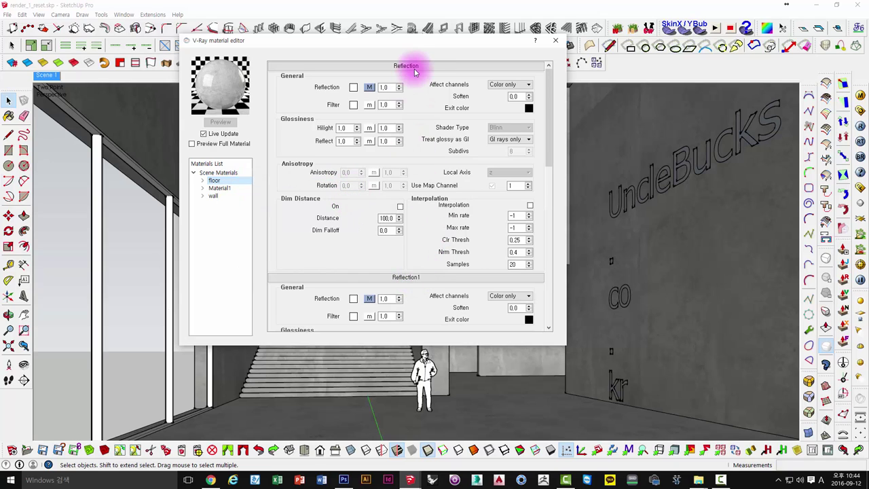
pyautogui.click(411, 278)
# Remove the extra Reflection1 layer so one Reflection layer sits above Diffuse
pyautogui.click(214, 181)
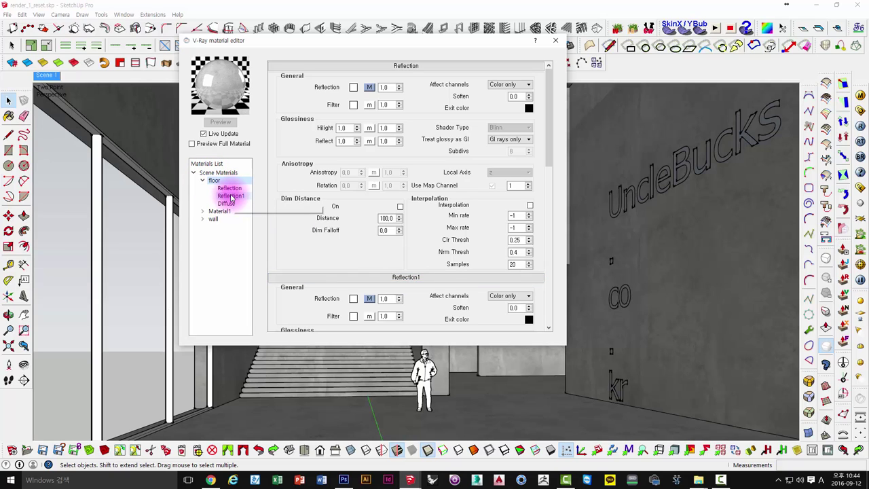
pyautogui.rightClick(231, 196)
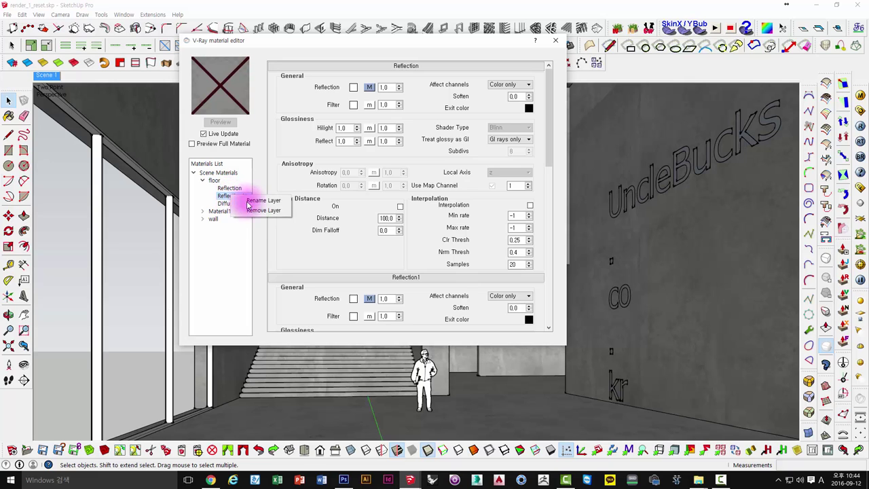
pyautogui.click(259, 210)
pyautogui.click(476, 245)
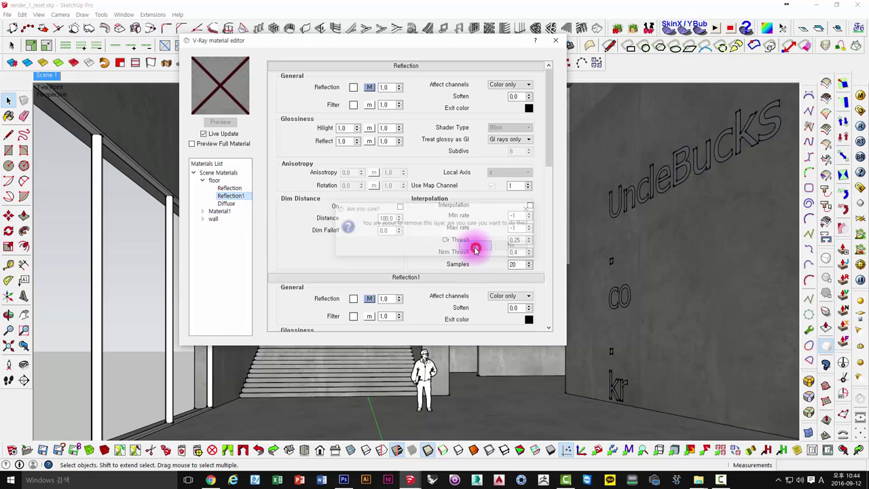
pyautogui.click(215, 181)
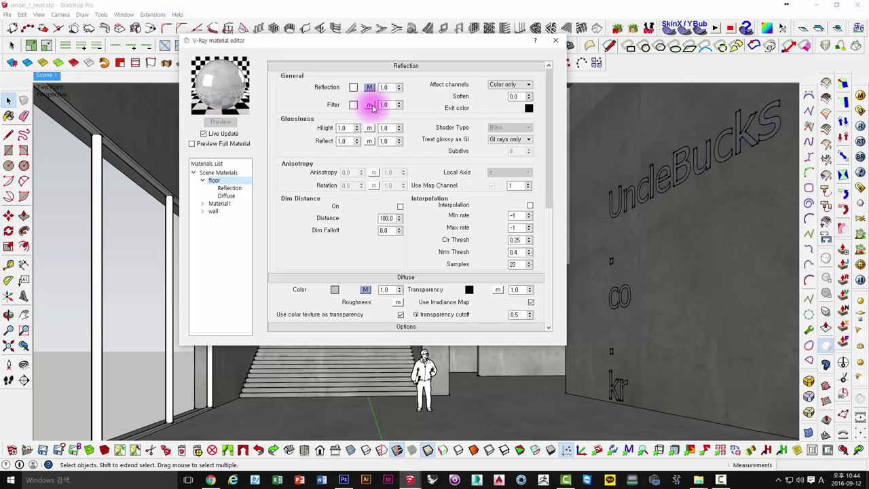
# Map the floor's reflection filter to a TexBitmap using render_1/concret/light_concrete_ref_1.jpg
pyautogui.click(370, 105)
pyautogui.click(183, 171)
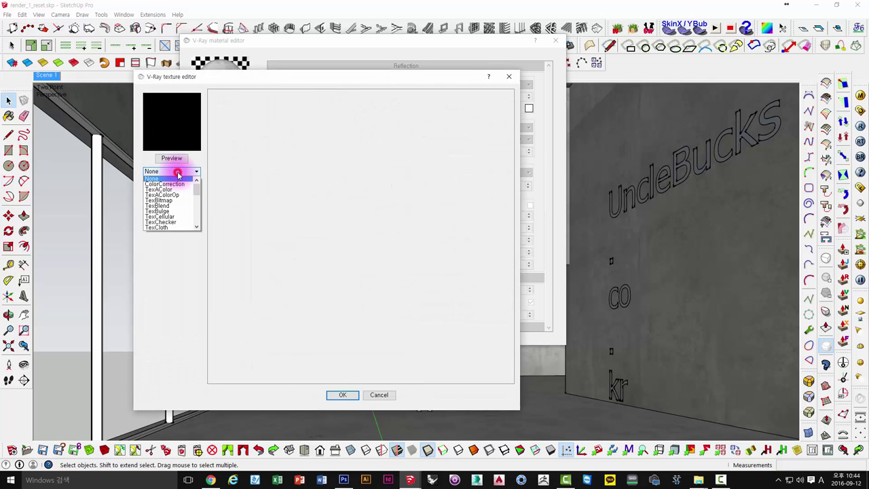
pyautogui.click(169, 201)
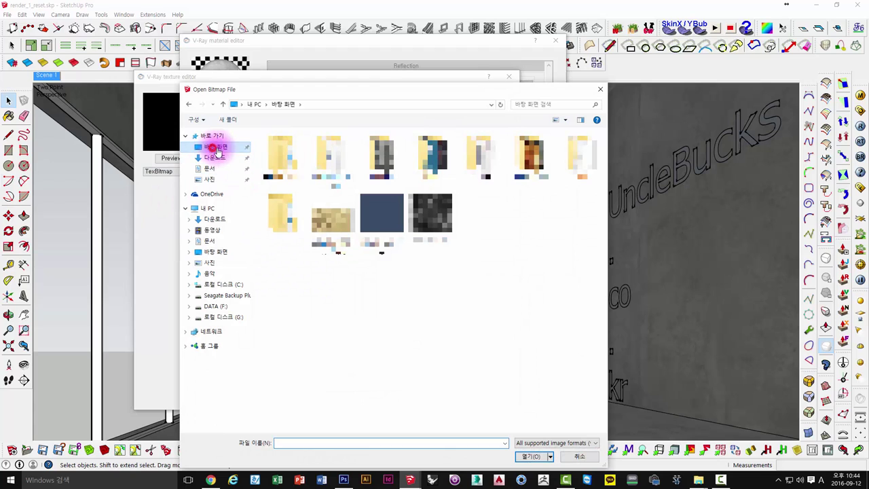
pyautogui.click(216, 147)
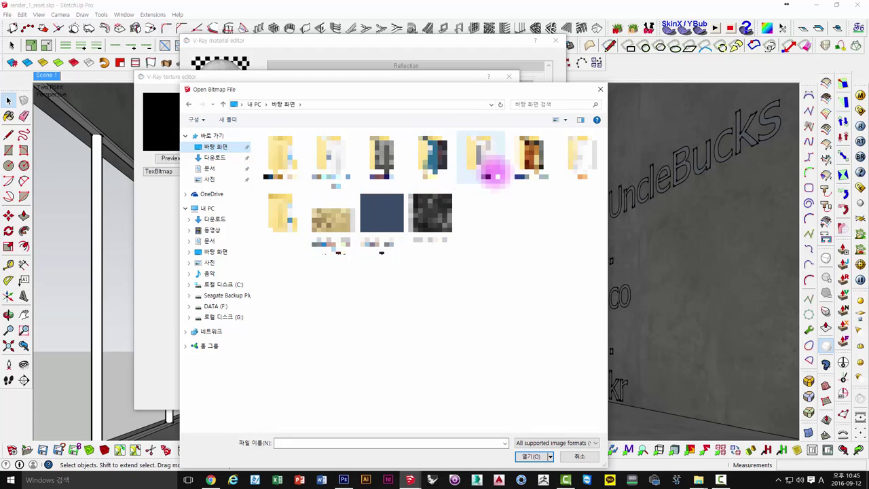
pyautogui.doubleClick(370, 165)
pyautogui.doubleClick(284, 160)
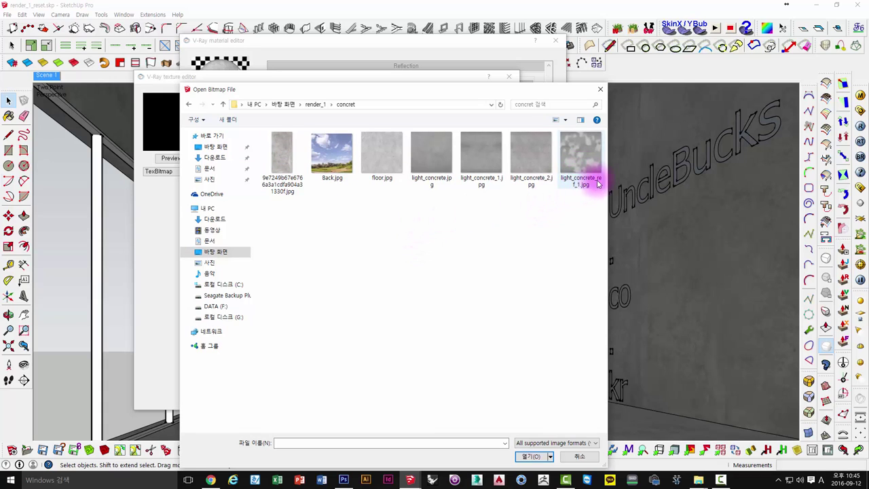
pyautogui.click(577, 159)
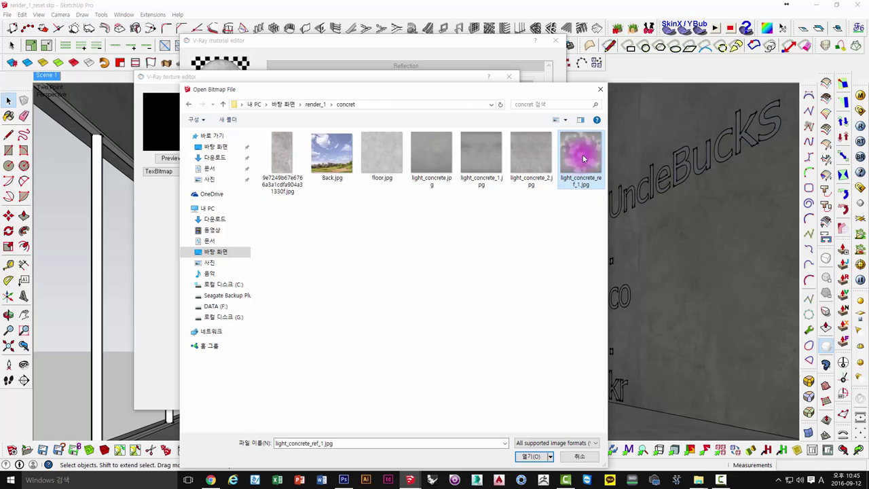
pyautogui.click(544, 455)
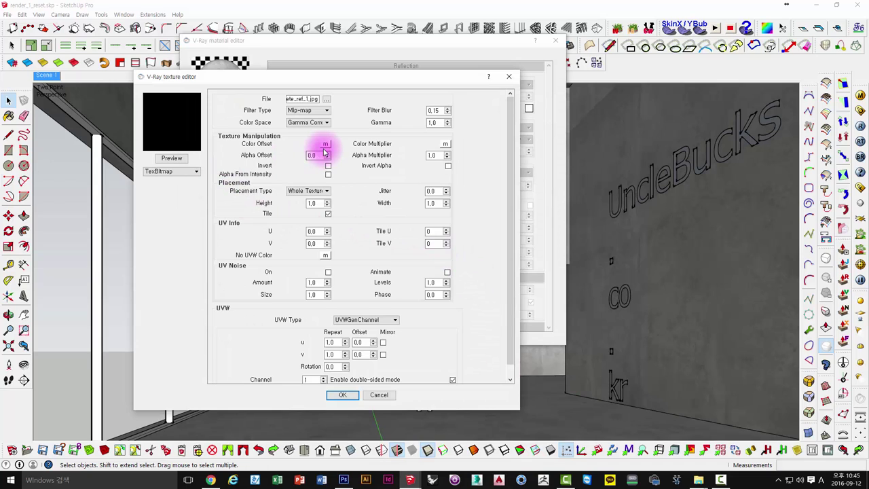
pyautogui.click(339, 396)
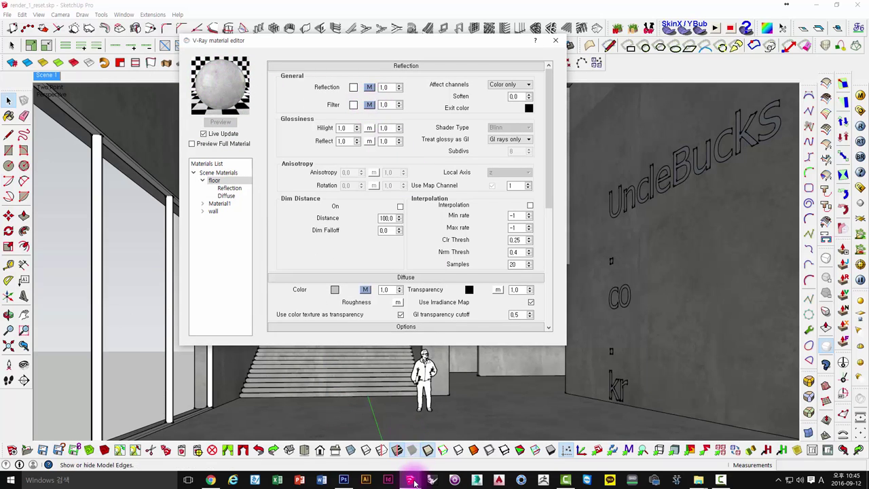
# In Photoshop, close the tiled concrete document without saving and switch to render_2.png
pyautogui.click(343, 480)
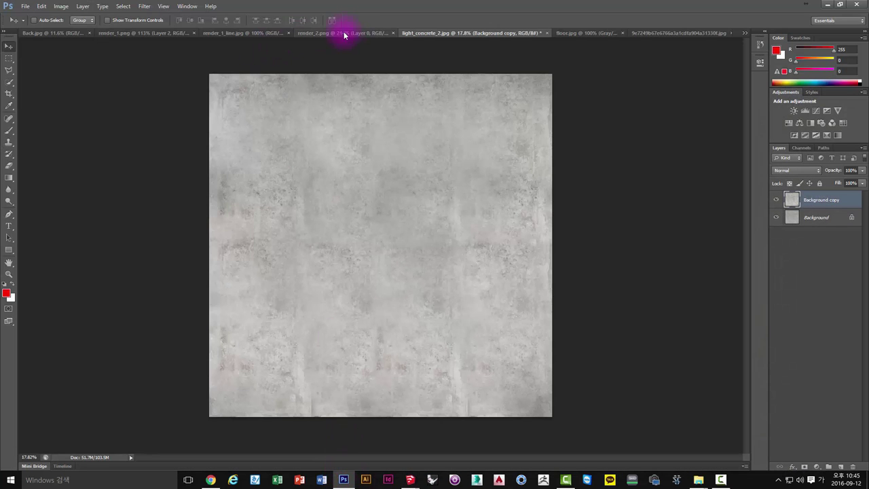
pyautogui.click(652, 34)
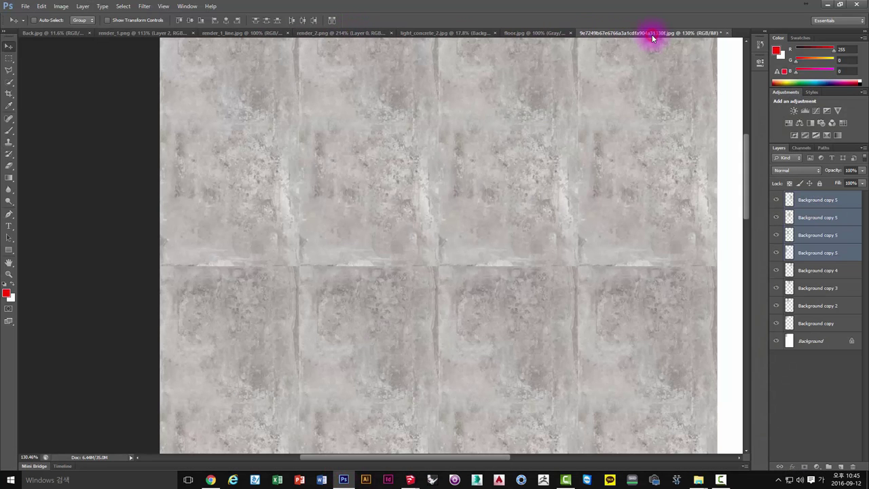
pyautogui.click(725, 33)
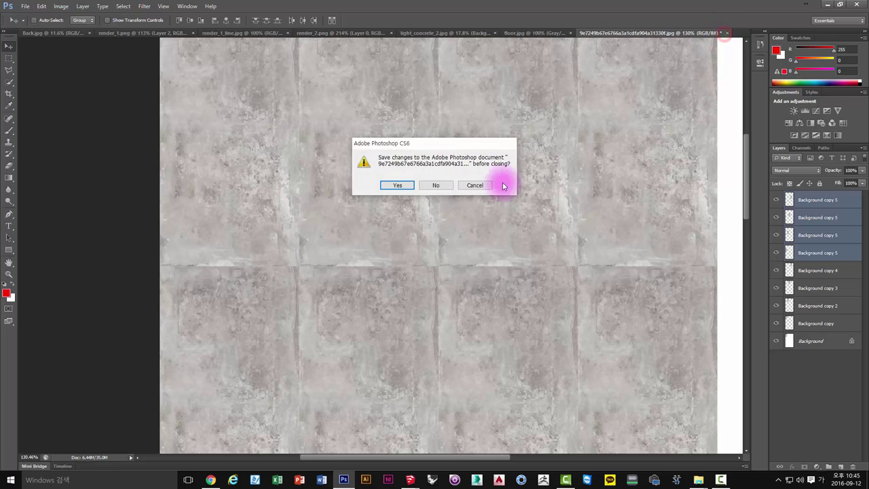
pyautogui.click(441, 186)
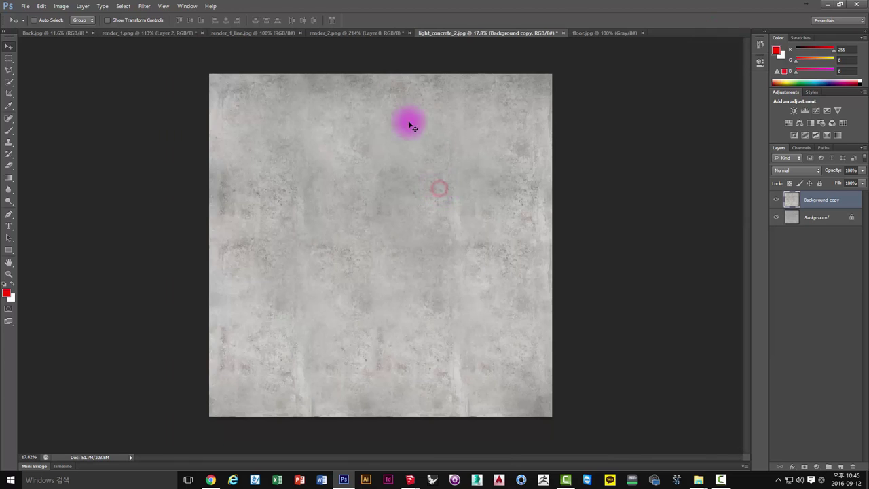
pyautogui.click(353, 34)
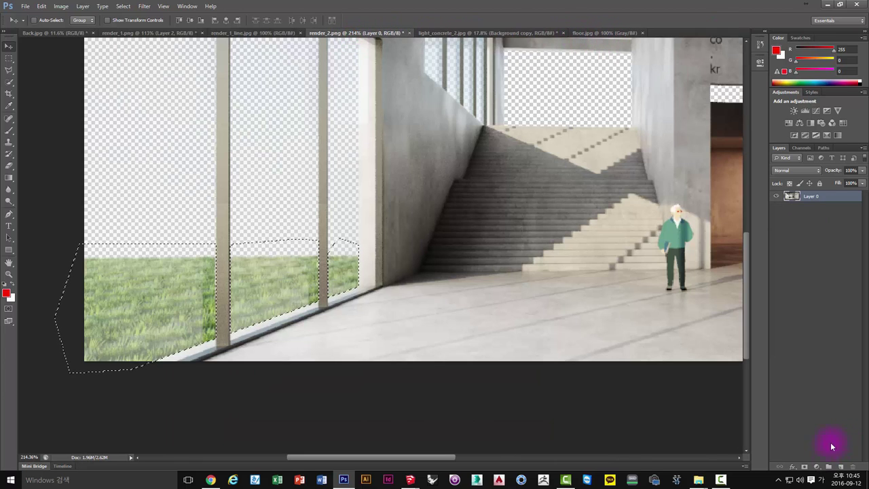
# Zoom in and out on light_concrete_ref_1.jpg to inspect its mottled grey concrete pattern
pyautogui.click(721, 480)
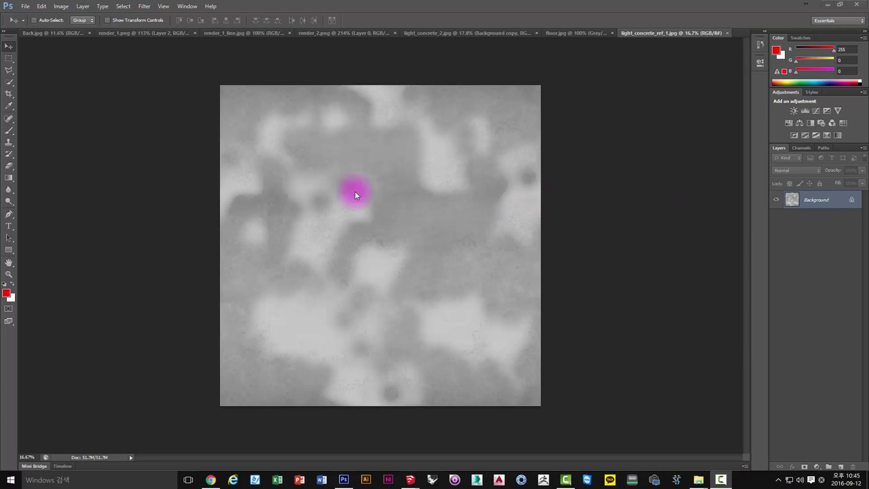
pyautogui.keyDown('alt'); pyautogui.scroll(3, 265, 112); pyautogui.keyUp('alt')
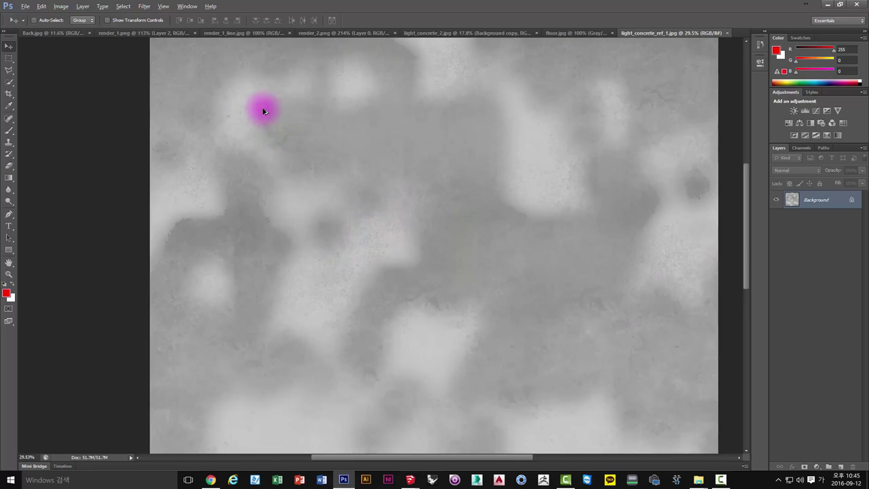
pyautogui.keyDown('alt'); pyautogui.scroll(-1, 204, 85); pyautogui.keyUp('alt')
pyautogui.keyDown('alt'); pyautogui.scroll(-1, 272, 156); pyautogui.keyUp('alt')
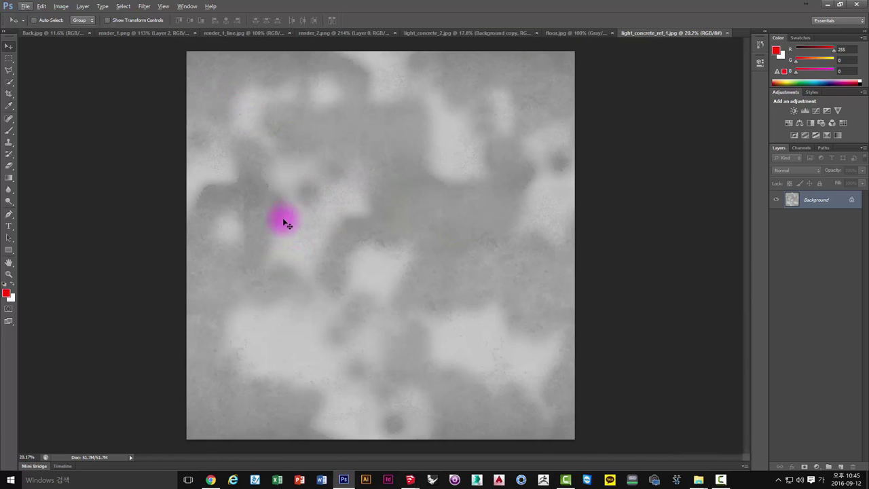
pyautogui.keyDown('alt'); pyautogui.scroll(-1, 333, 247); pyautogui.keyUp('alt')
pyautogui.keyDown('alt'); pyautogui.scroll(-1, 336, 244); pyautogui.keyUp('alt')
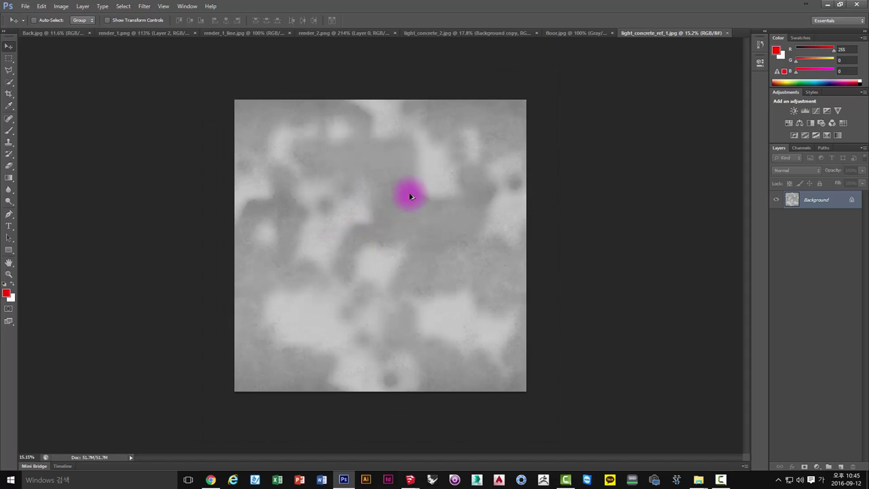
pyautogui.keyDown('alt'); pyautogui.scroll(2, 421, 183); pyautogui.keyUp('alt')
pyautogui.keyDown('alt'); pyautogui.scroll(1, 467, 156); pyautogui.keyUp('alt')
pyautogui.keyDown('alt'); pyautogui.scroll(1, 441, 156); pyautogui.keyUp('alt')
pyautogui.keyDown('alt'); pyautogui.scroll(-2, 425, 111); pyautogui.keyUp('alt')
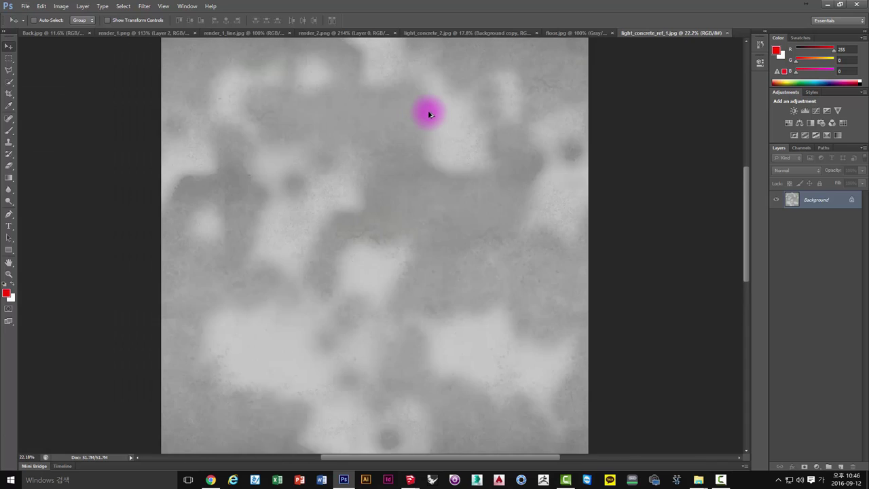
pyautogui.keyDown('alt'); pyautogui.scroll(-1, 428, 111); pyautogui.keyUp('alt')
pyautogui.keyDown('alt'); pyautogui.scroll(1, 421, 101); pyautogui.keyUp('alt')
pyautogui.keyDown('alt'); pyautogui.scroll(1, 423, 146); pyautogui.keyUp('alt')
pyautogui.keyDown('alt'); pyautogui.scroll(-1, 431, 117); pyautogui.keyUp('alt')
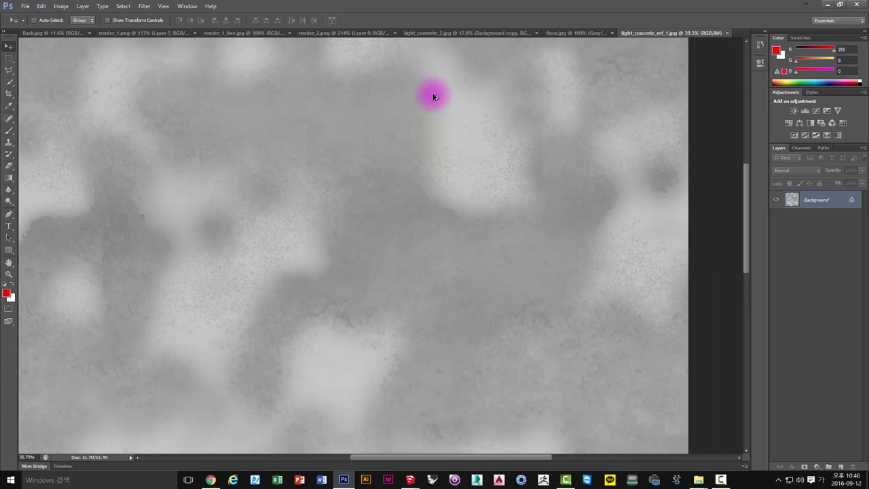
pyautogui.keyDown('alt'); pyautogui.scroll(-1, 433, 93); pyautogui.keyUp('alt')
pyautogui.keyDown('alt'); pyautogui.scroll(-1, 441, 109); pyautogui.keyUp('alt')
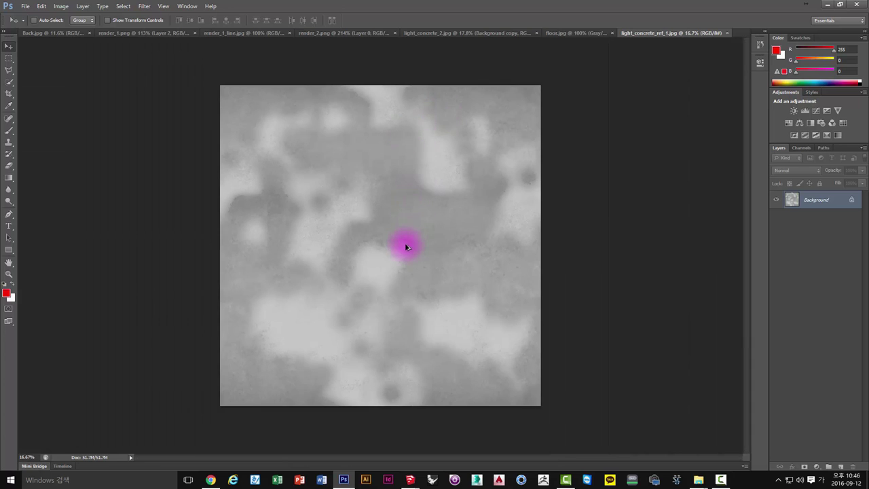
pyautogui.keyDown('alt'); pyautogui.scroll(1, 401, 248); pyautogui.keyUp('alt')
pyautogui.keyDown('alt'); pyautogui.scroll(-1, 339, 259); pyautogui.keyUp('alt')
pyautogui.keyDown('alt'); pyautogui.scroll(1, 360, 272); pyautogui.keyUp('alt')
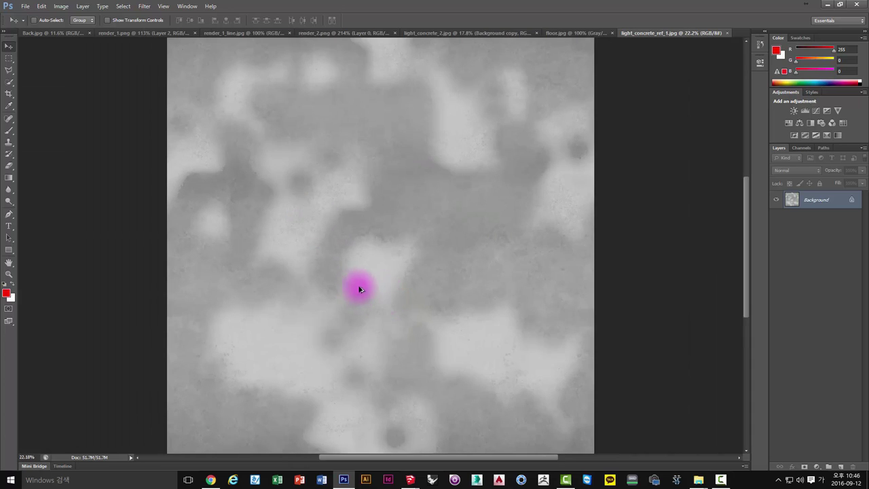
pyautogui.keyDown('alt'); pyautogui.scroll(-1, 366, 286); pyautogui.keyUp('alt')
pyautogui.keyDown('alt'); pyautogui.scroll(1, 347, 313); pyautogui.keyUp('alt')
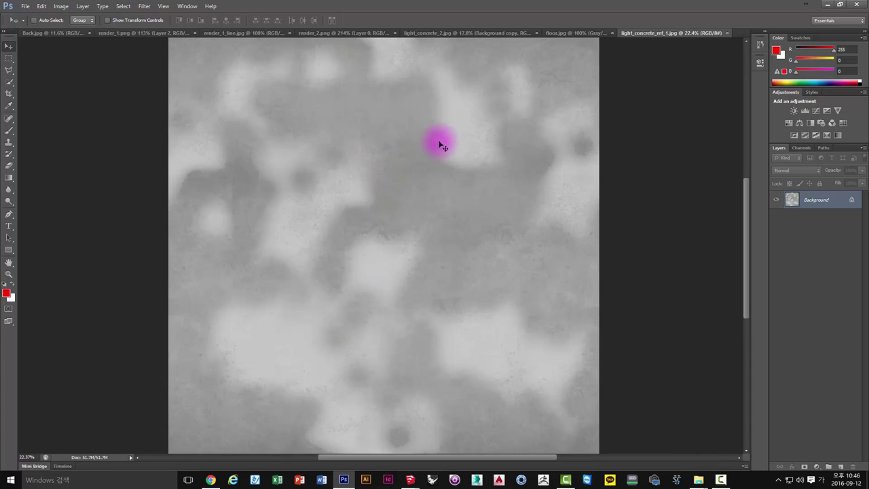
pyautogui.keyDown('alt'); pyautogui.scroll(3, 407, 153); pyautogui.keyUp('alt')
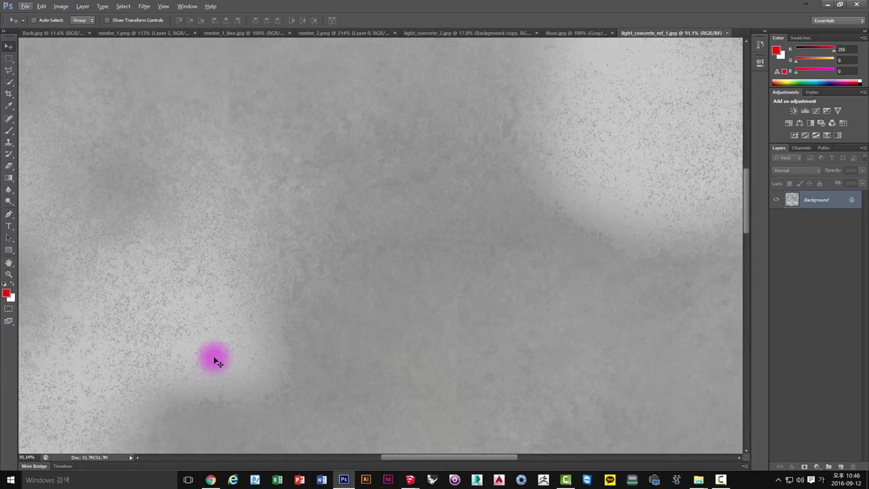
pyautogui.keyDown('alt'); pyautogui.scroll(1, 184, 338); pyautogui.keyUp('alt')
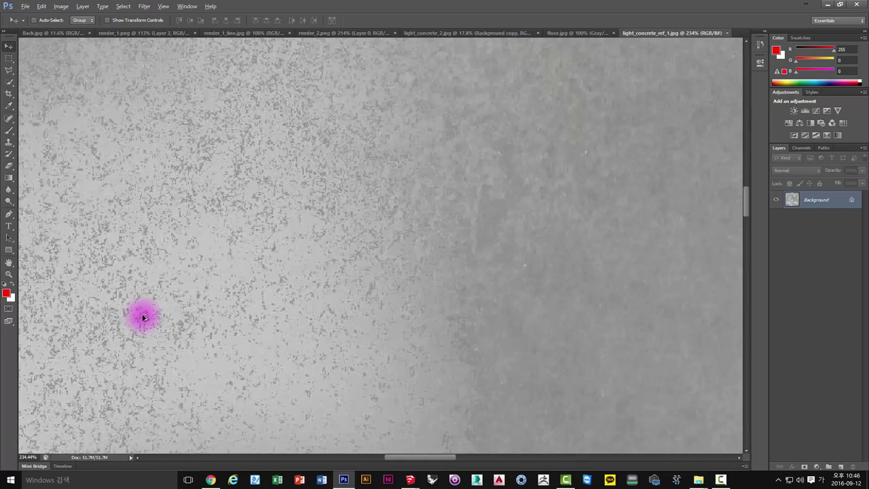
pyautogui.keyDown('alt'); pyautogui.scroll(-2, 291, 320); pyautogui.keyUp('alt')
pyautogui.keyDown('alt'); pyautogui.scroll(-3, 392, 225); pyautogui.keyUp('alt')
pyautogui.keyDown('alt'); pyautogui.scroll(2, 498, 129); pyautogui.keyUp('alt')
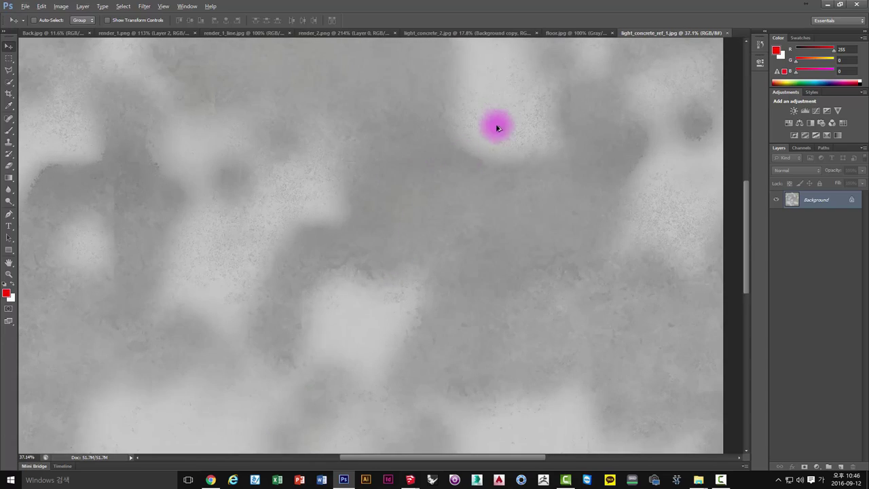
pyautogui.keyDown('alt'); pyautogui.scroll(1, 486, 75); pyautogui.keyUp('alt')
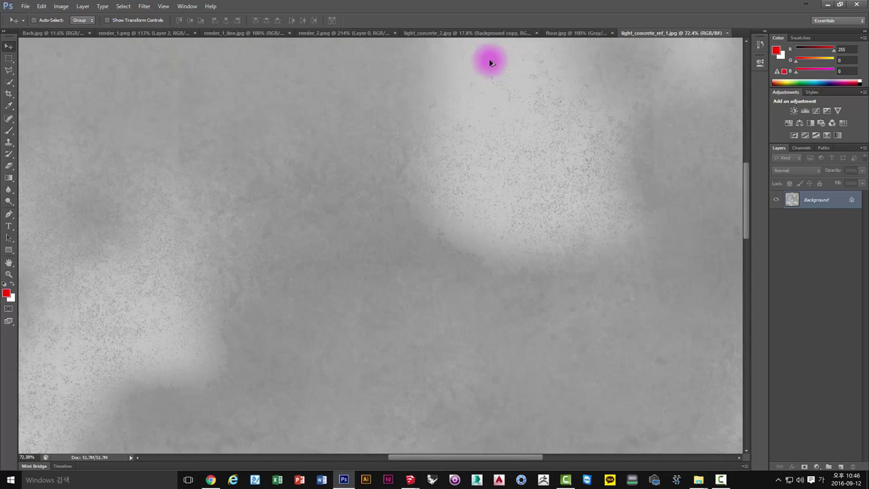
pyautogui.keyDown('alt'); pyautogui.scroll(1, 457, 137); pyautogui.keyUp('alt')
pyautogui.keyDown('alt'); pyautogui.scroll(-1, 456, 137); pyautogui.keyUp('alt')
pyautogui.keyDown('alt'); pyautogui.scroll(1, 465, 107); pyautogui.keyUp('alt')
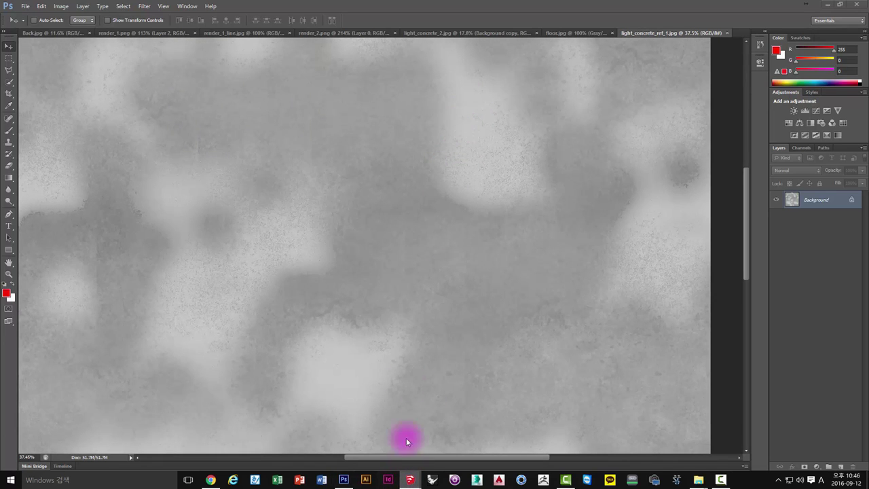
pyautogui.click(482, 102)
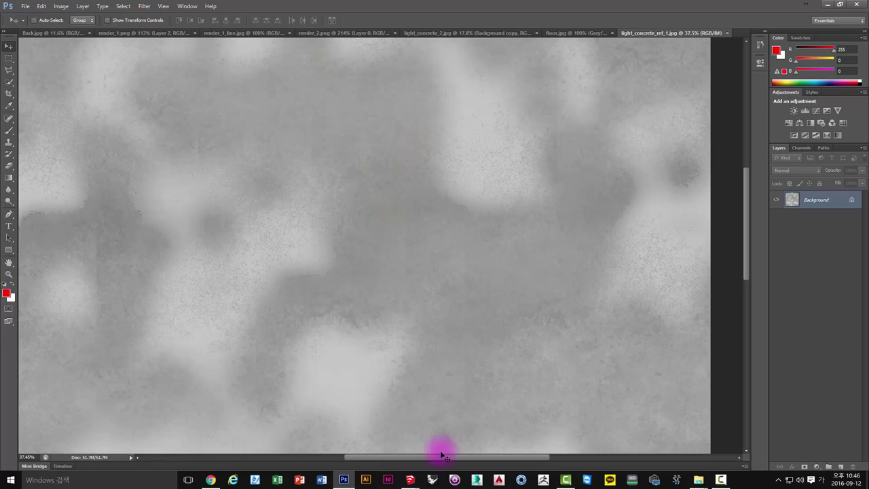
pyautogui.moveTo(410, 480)
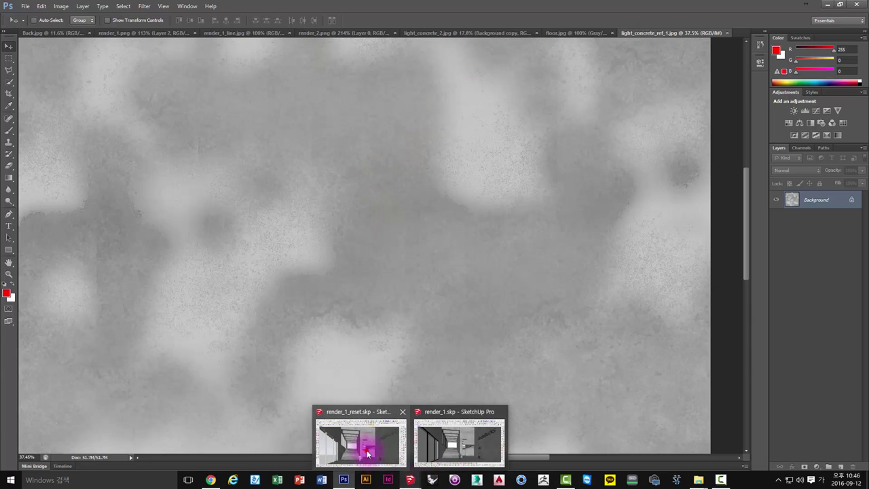
# In the render_1_reset model, set the floor's reflection glossiness to 0.8
pyautogui.click(367, 450)
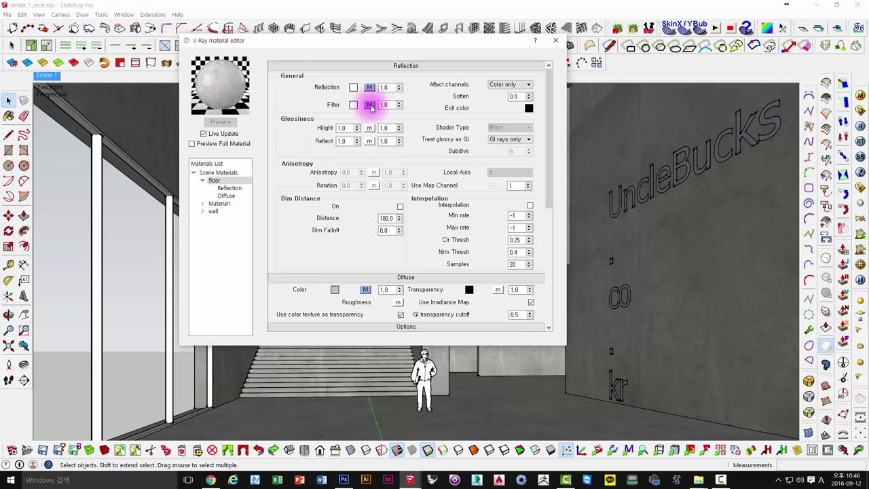
pyautogui.doubleClick(347, 140)
pyautogui.write('0,8')
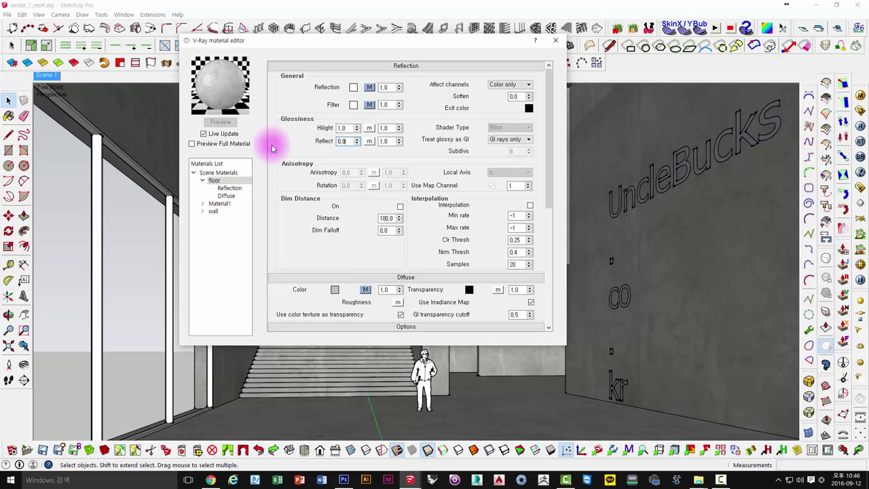
pyautogui.press('Return')
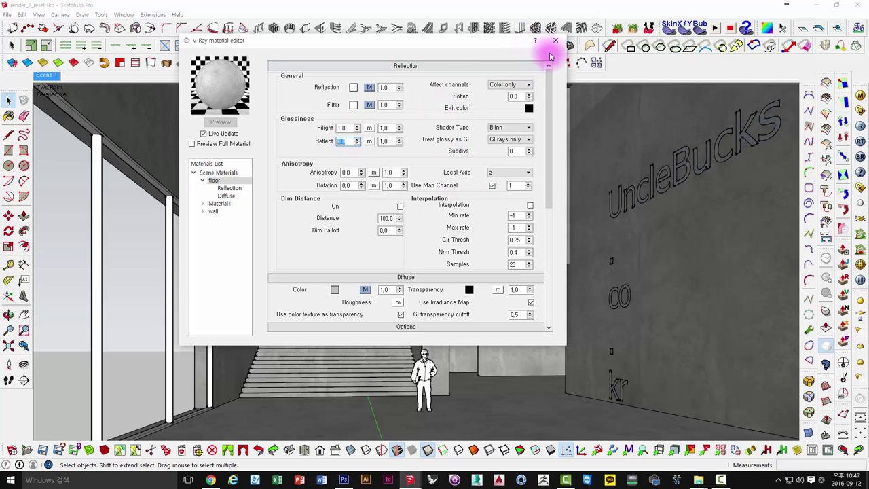
pyautogui.write('0.8')
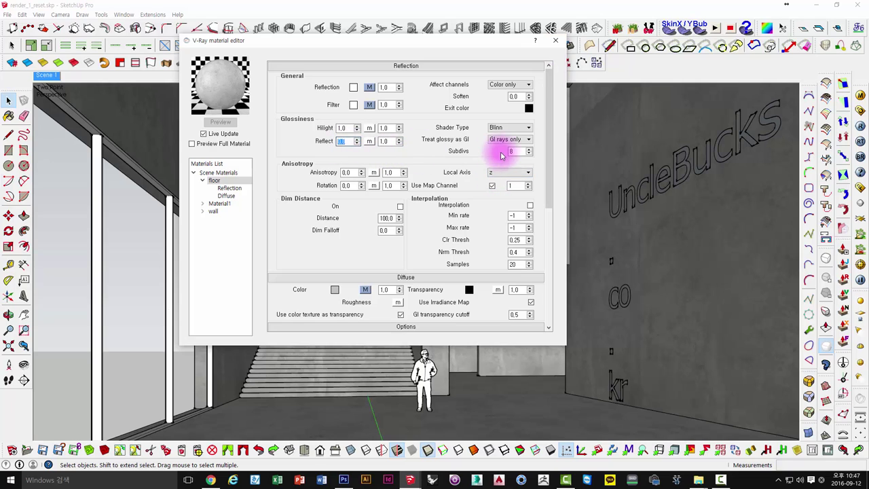
pyautogui.doubleClick(515, 152)
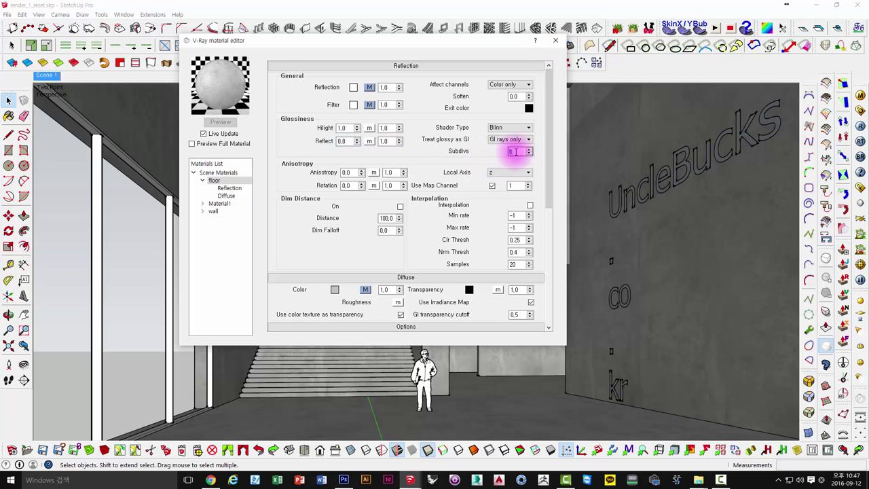
pyautogui.click(517, 151)
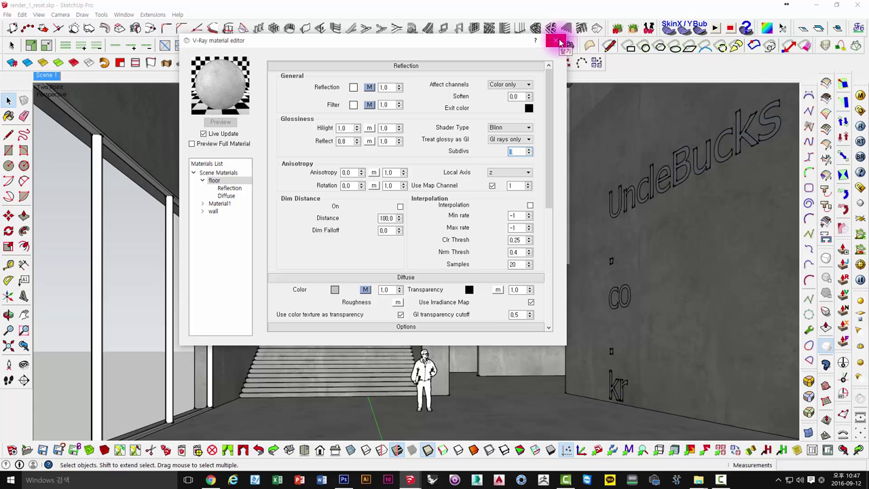
# Reopen the V-Ray material editor with the back wall selected and show the wall material
pyautogui.click(557, 42)
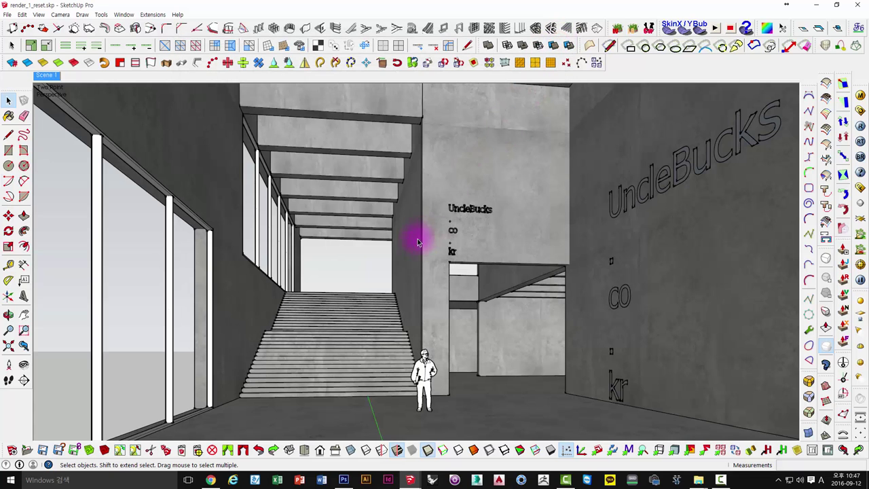
pyautogui.click(451, 178)
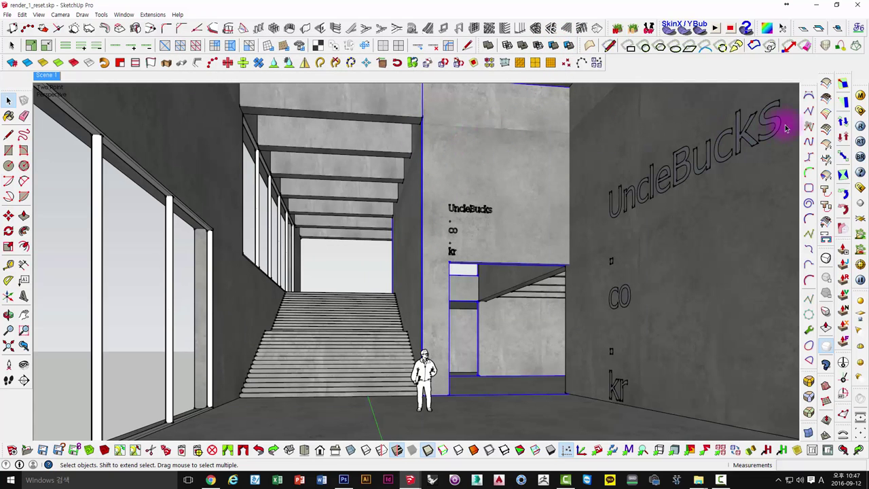
pyautogui.click(861, 96)
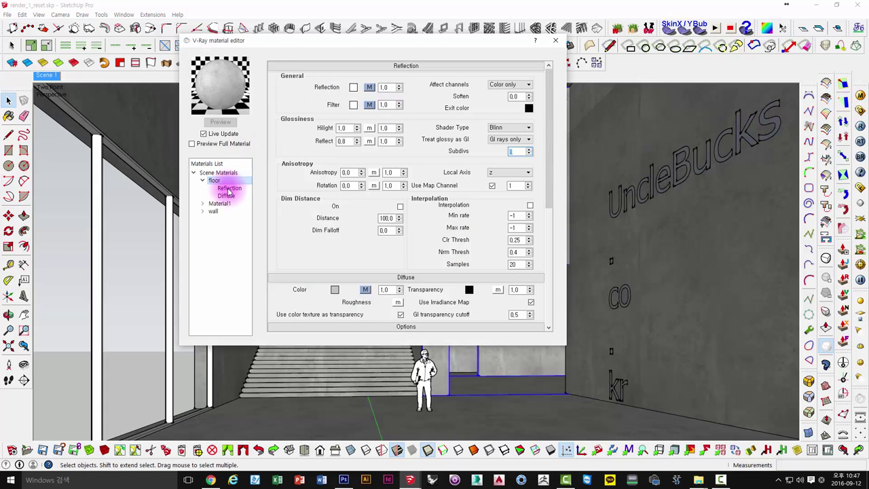
pyautogui.click(201, 180)
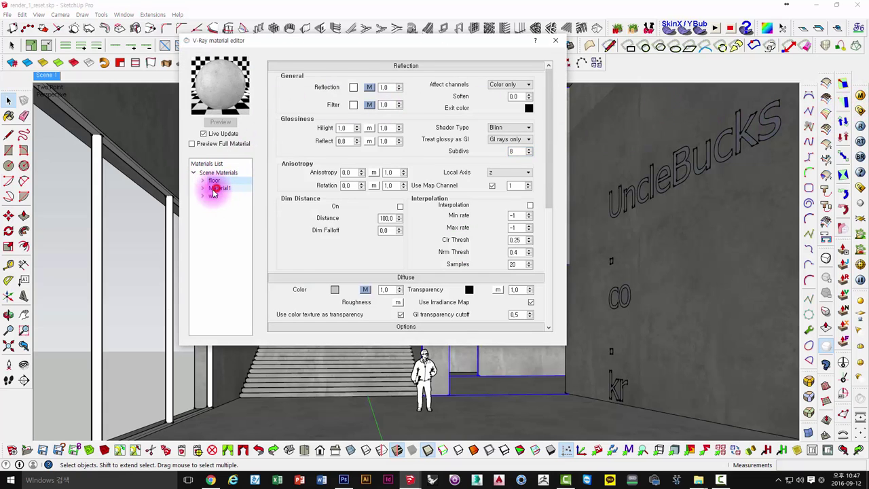
pyautogui.click(212, 196)
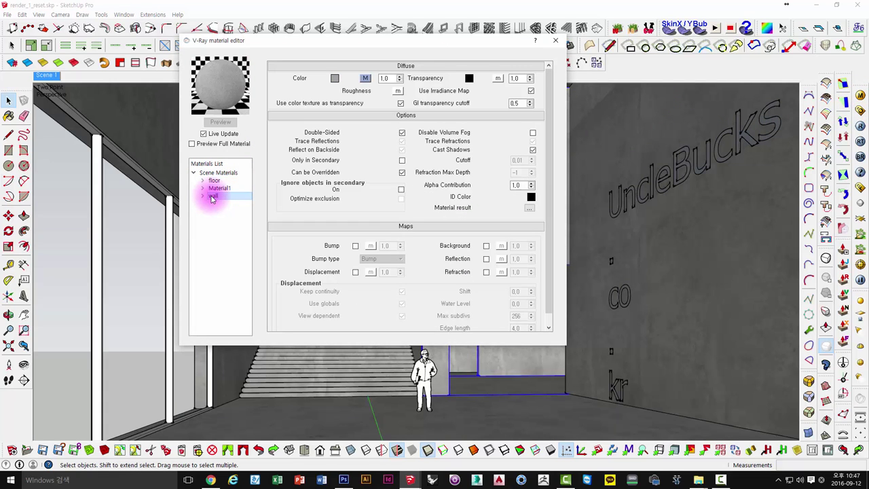
# Add a Reflection layer to the wall and map its filter to light_concrete_ref_1.jpg as TexBitmap
pyautogui.rightClick(212, 197)
pyautogui.click(368, 215)
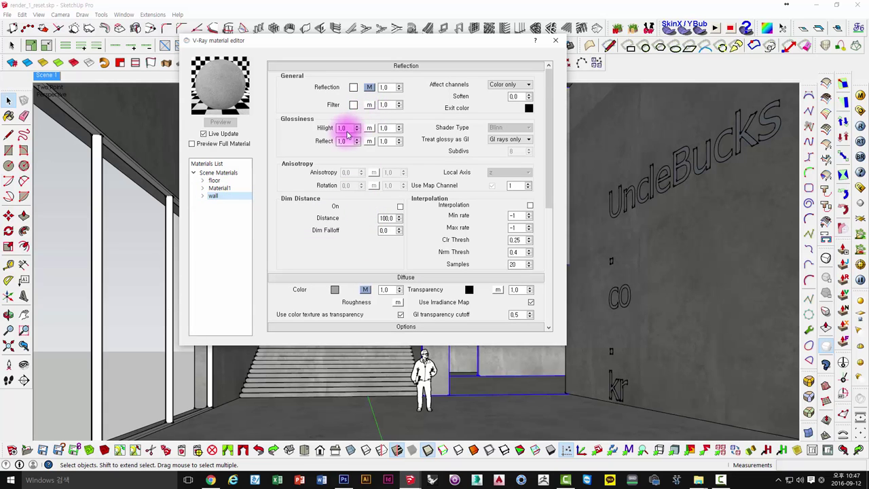
pyautogui.click(374, 107)
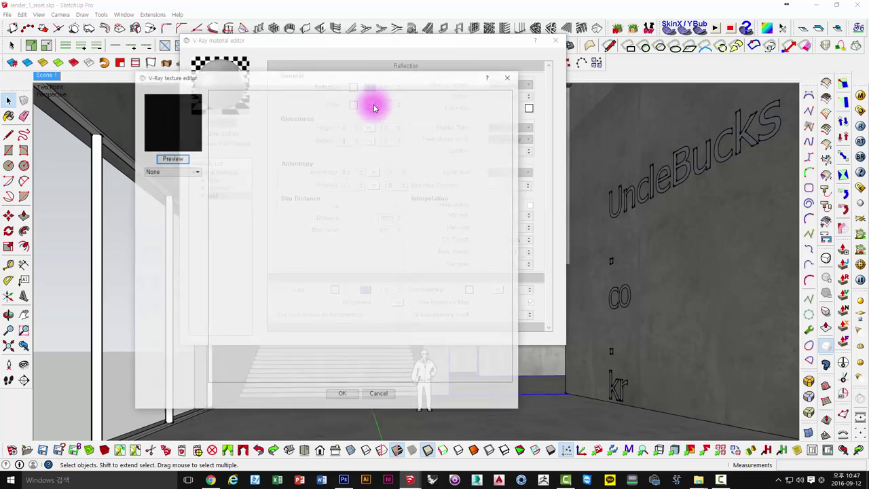
pyautogui.click(166, 172)
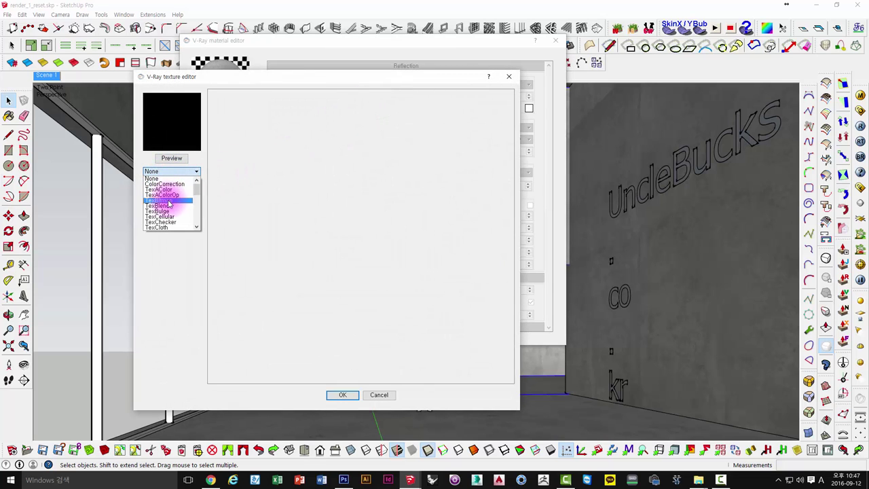
pyautogui.click(163, 200)
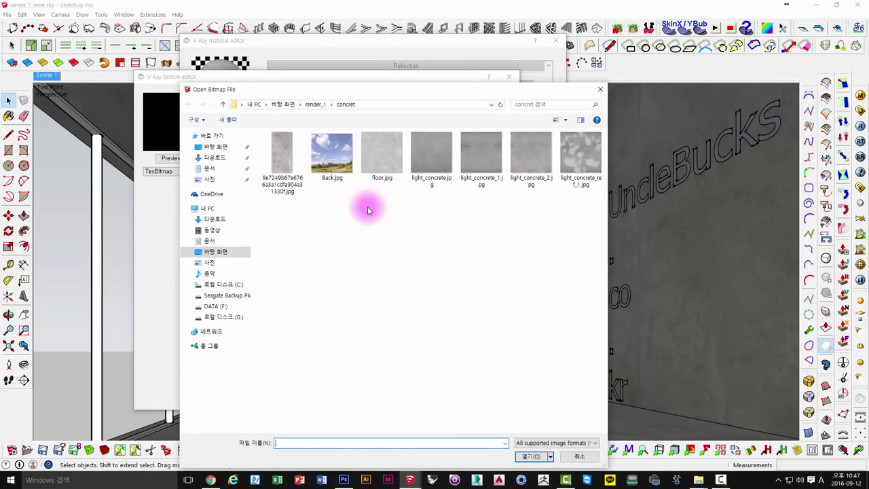
pyautogui.click(571, 165)
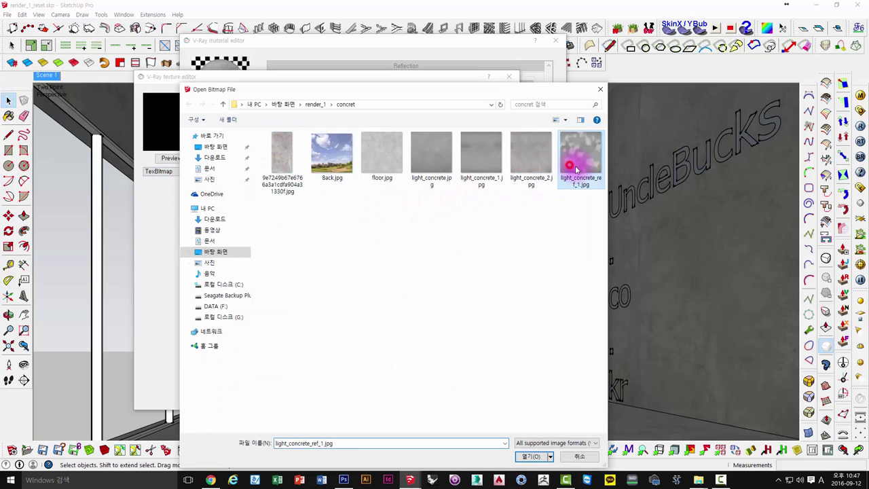
pyautogui.click(529, 457)
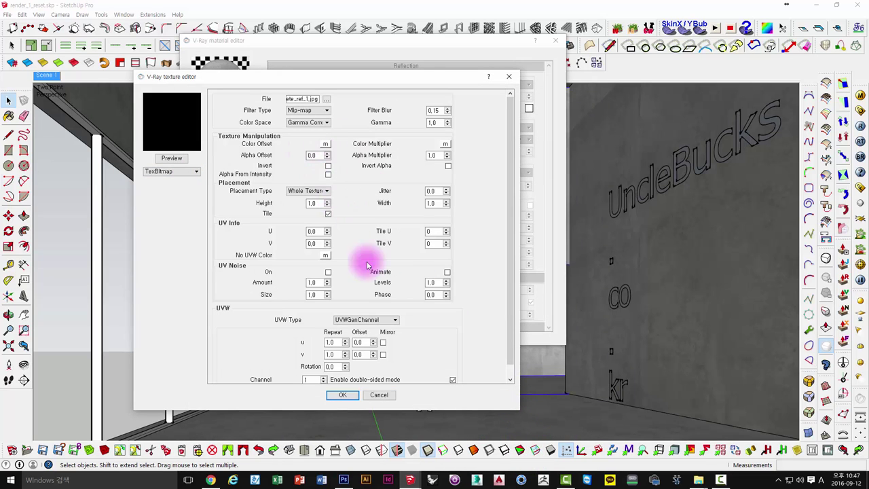
pyautogui.click(343, 394)
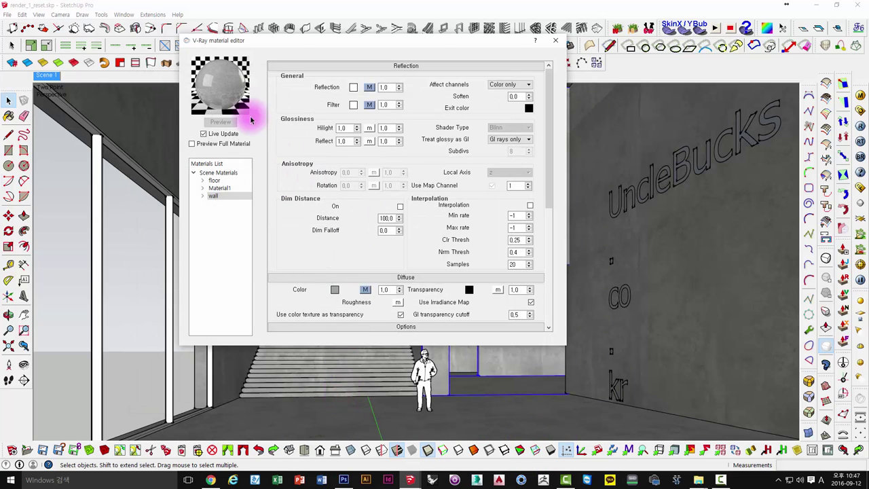
# Set the wall's reflect glossiness to 0.8 and edit its highlight glossiness value
pyautogui.doubleClick(350, 142)
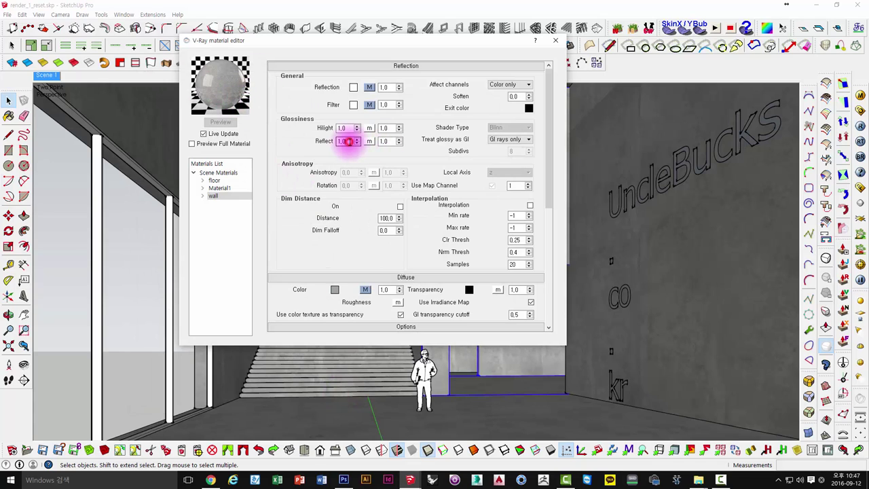
pyautogui.moveTo(347, 141); pyautogui.dragTo(303, 143)
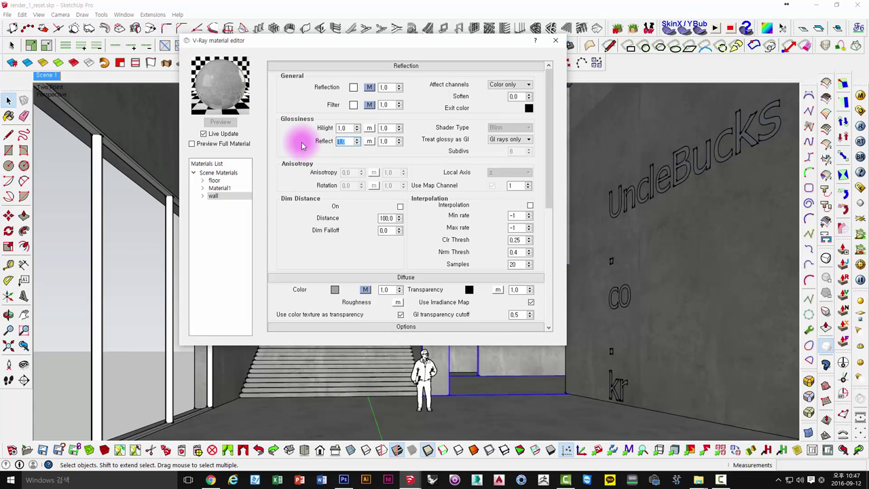
pyautogui.write('0,8')
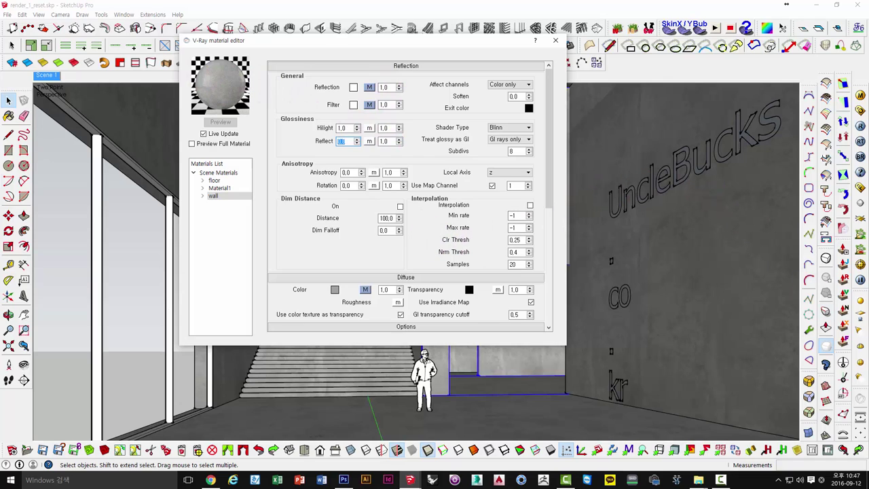
pyautogui.write('0,8')
pyautogui.press('Return')
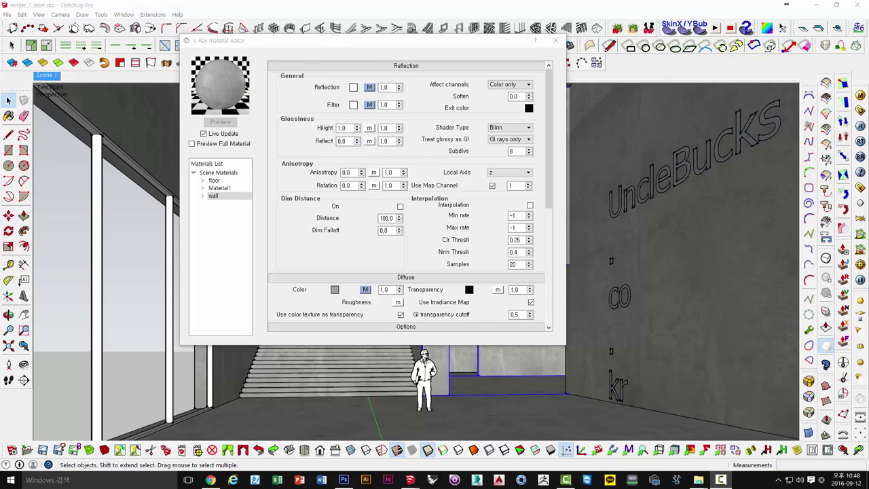
pyautogui.doubleClick(348, 128)
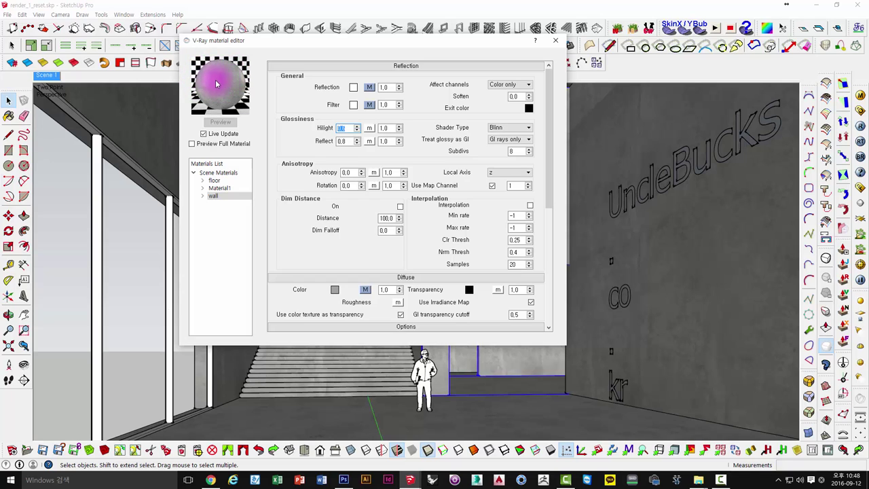
pyautogui.doubleClick(346, 127)
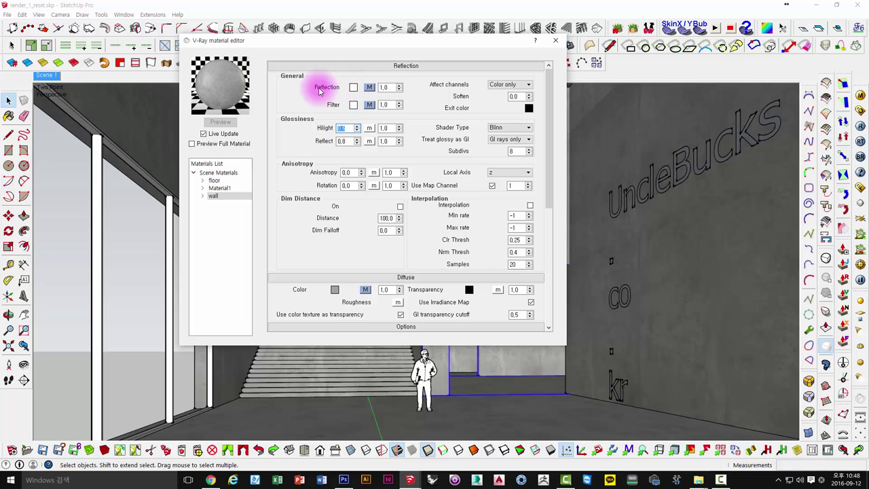
# In the wall's TexFresnel reflection map, set IOR to 1.7 and raise the Refract IOR
pyautogui.click(370, 87)
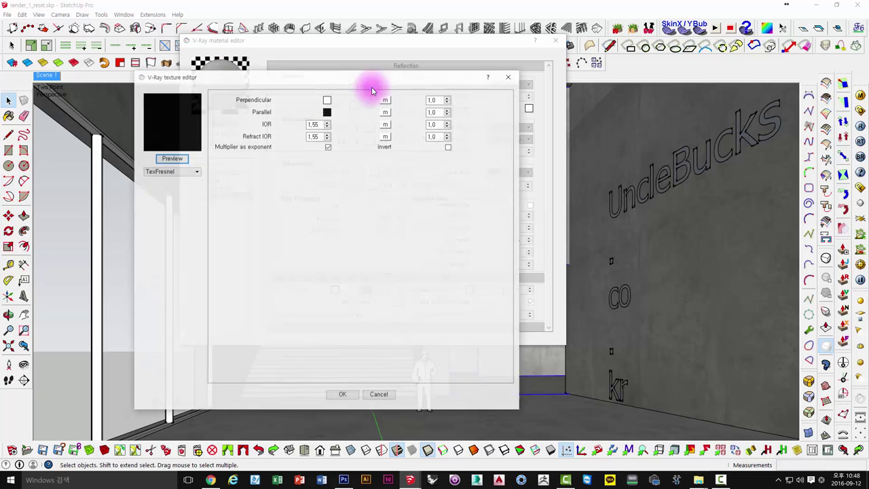
pyautogui.doubleClick(319, 125)
pyautogui.write('1,7')
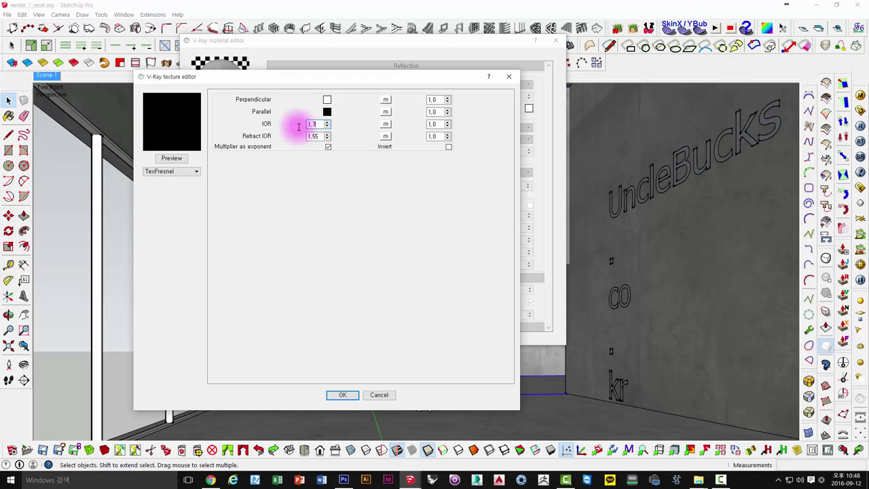
pyautogui.press('Return')
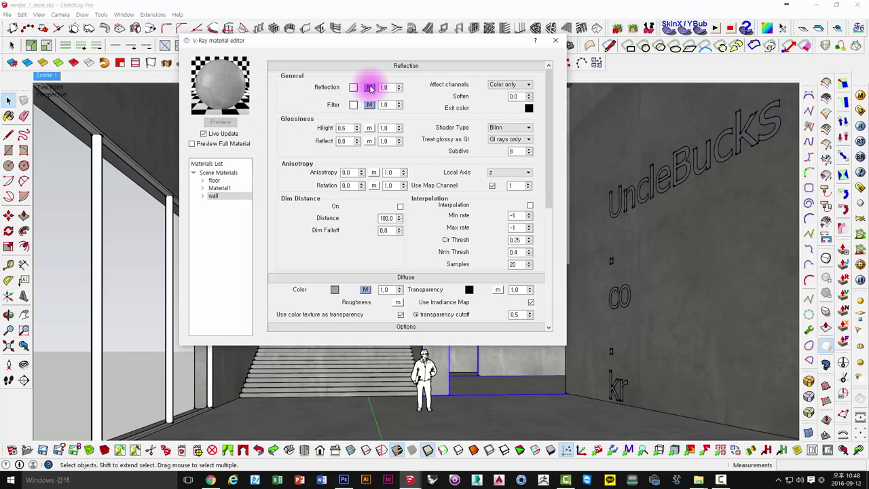
pyautogui.click(370, 88)
pyautogui.doubleClick(316, 137)
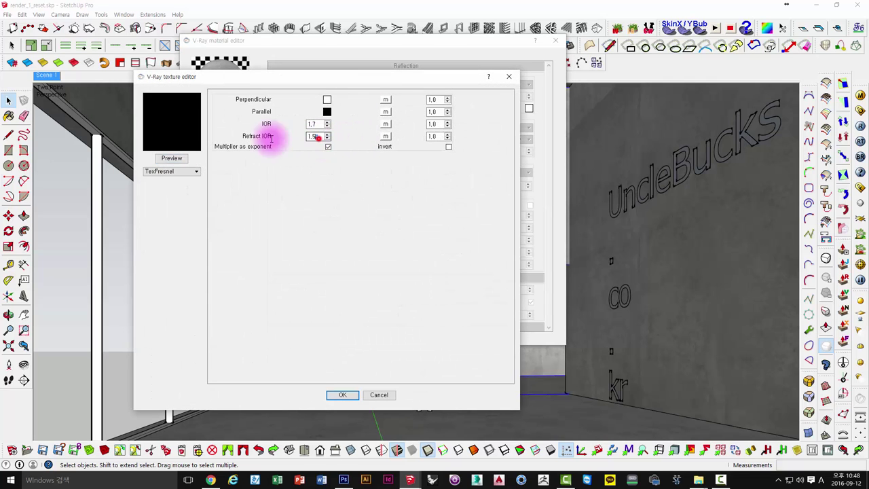
pyautogui.write('1,')
pyautogui.press('Return')
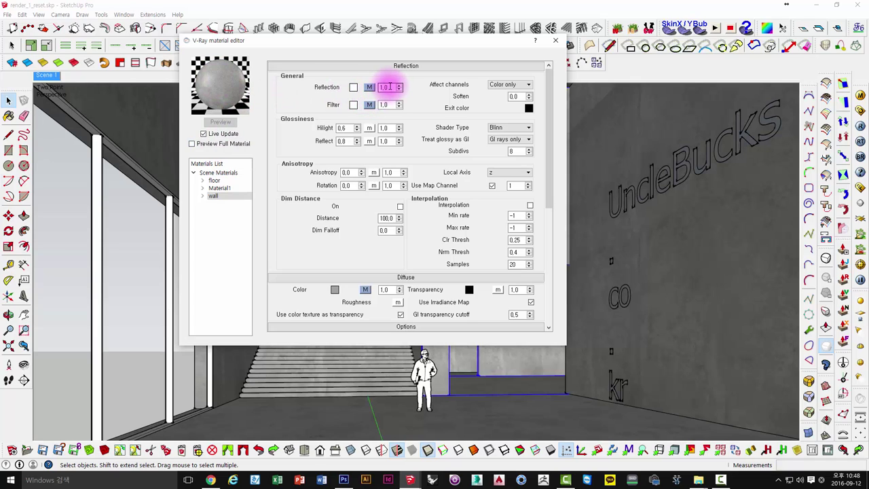
pyautogui.doubleClick(390, 87)
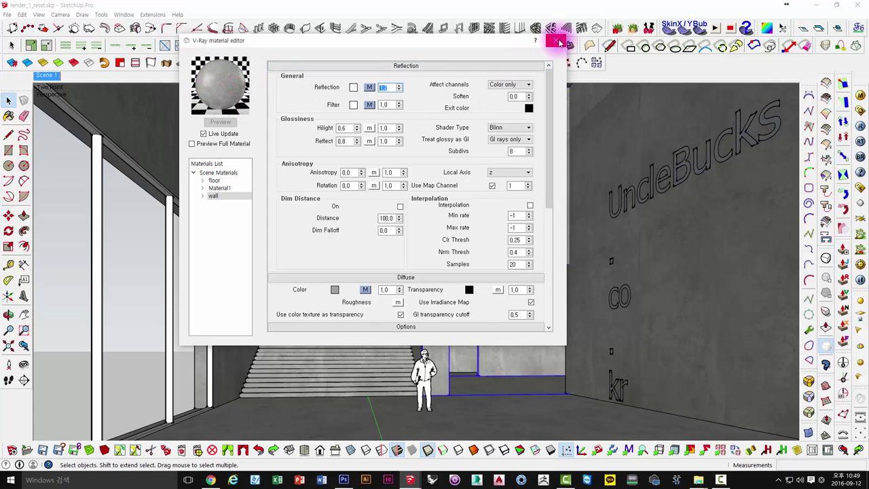
# Close the material editor, clear the selection, turn on shadows and return to Scene 1
pyautogui.click(558, 42)
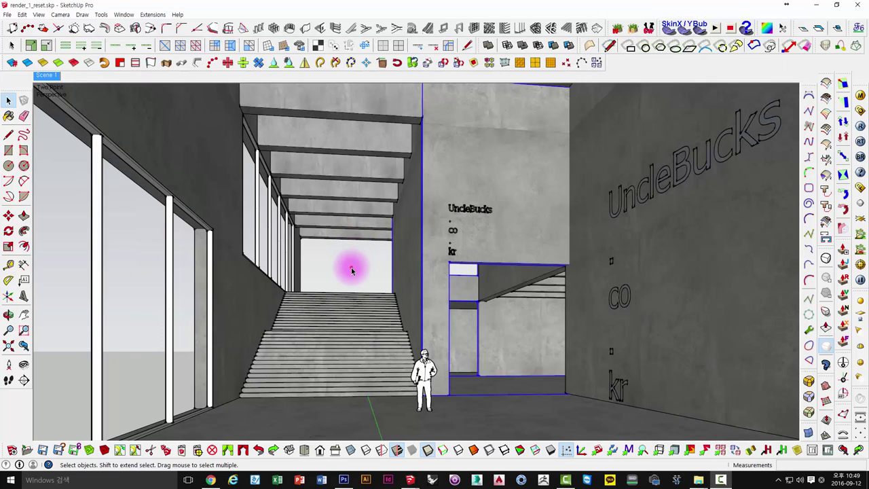
pyautogui.click(351, 270)
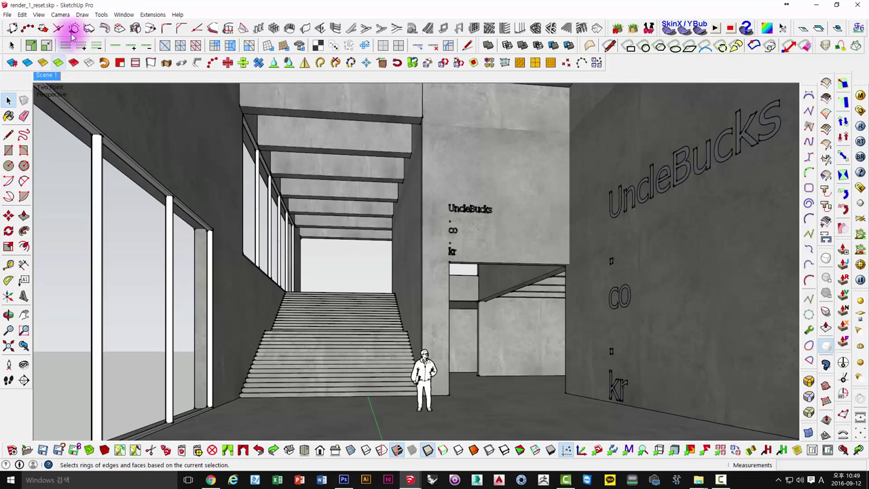
pyautogui.click(36, 14)
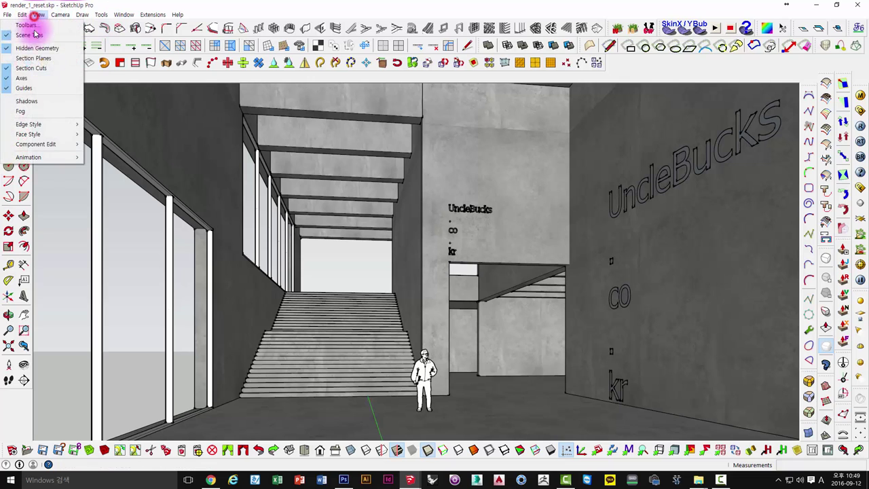
pyautogui.click(27, 101)
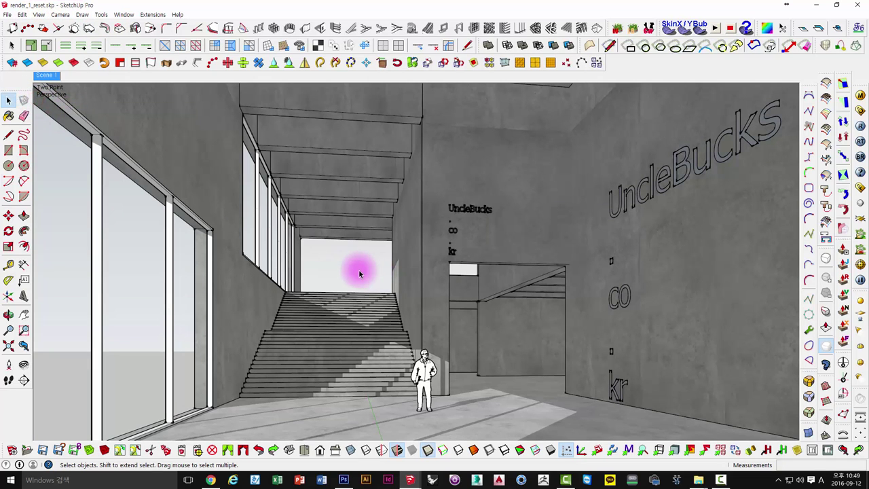
pyautogui.click(48, 76)
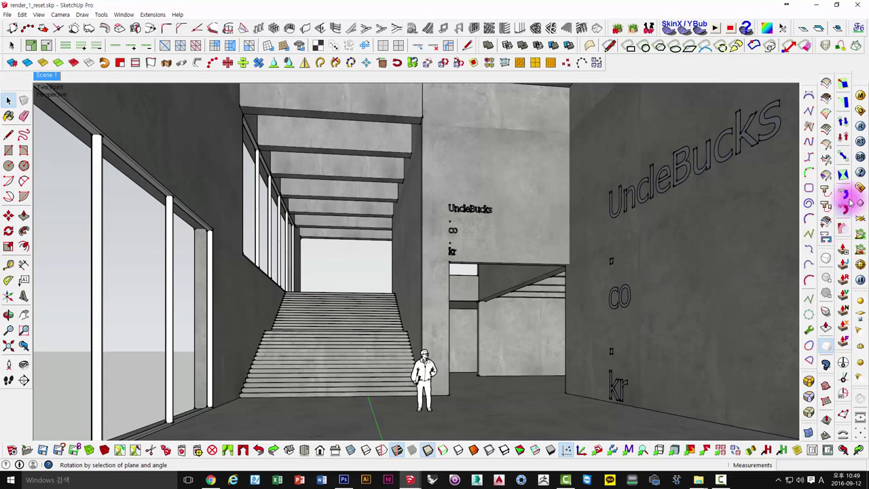
# Run a V-Ray test render of the lobby, then close the frame buffer and log
pyautogui.click(843, 229)
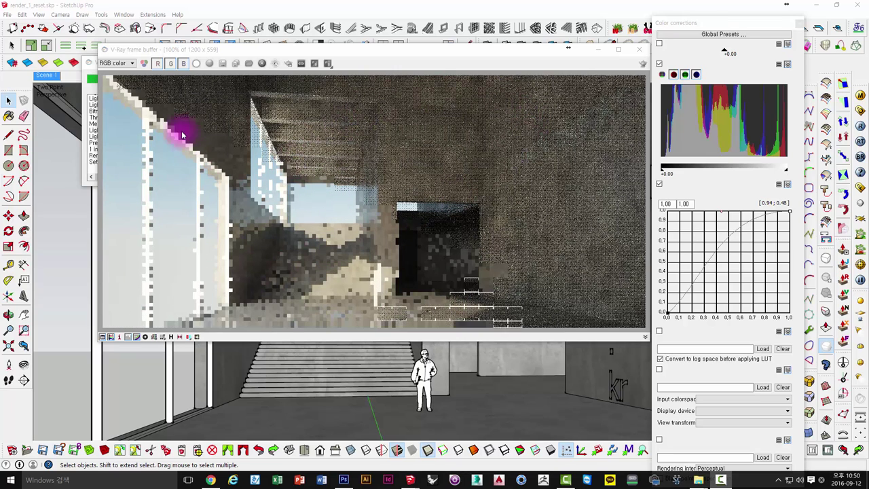
pyautogui.click(644, 53)
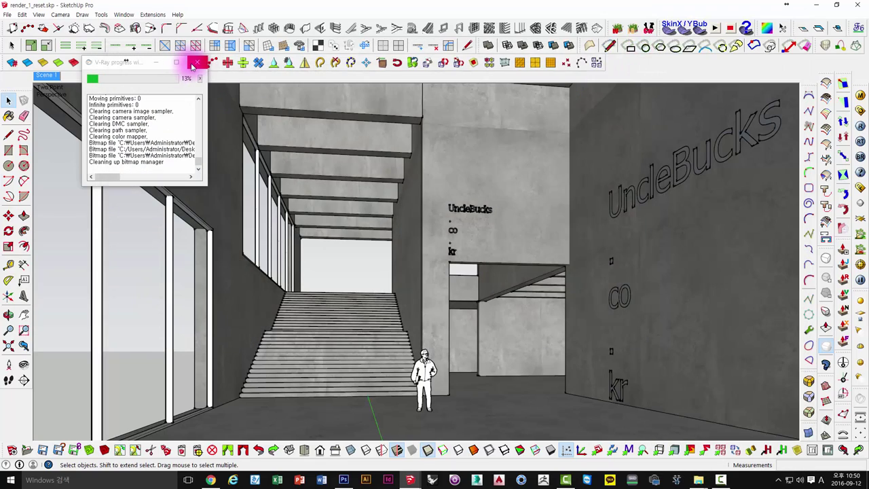
pyautogui.click(205, 53)
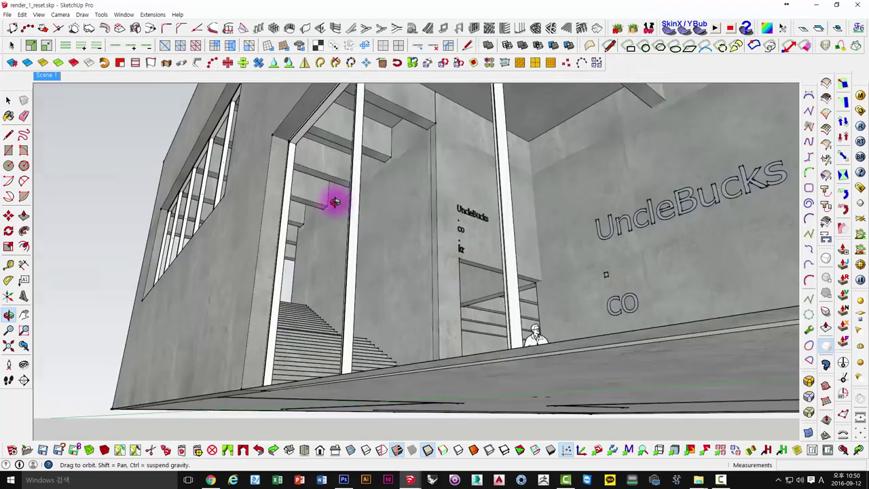
# Orbit to the exterior, select the glass storefront and view its material in the V-Ray editor
pyautogui.moveTo(277, 297)
pyautogui.mouseDown(button='middle')
pyautogui.moveTo(514, 268)
pyautogui.moveTo(466, 262)
pyautogui.mouseUp(button='middle')
pyautogui.scroll(-3, 508, 275)
pyautogui.click(506, 278)
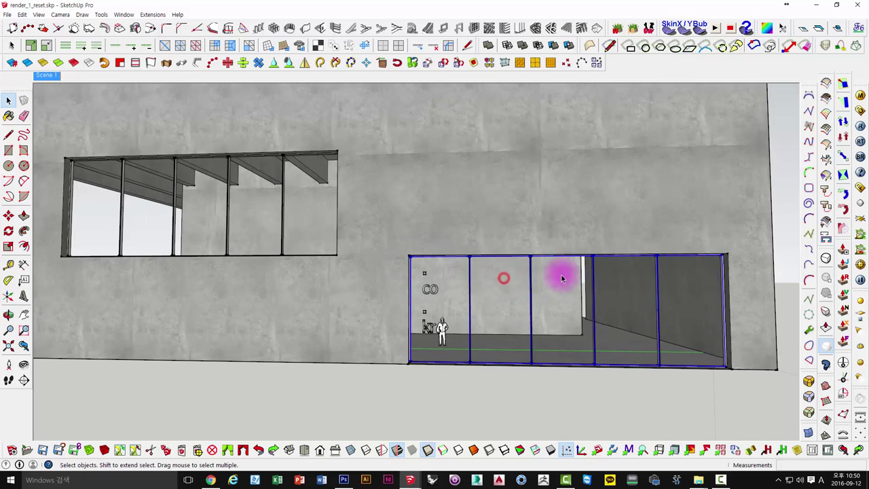
pyautogui.moveTo(562, 276)
pyautogui.mouseDown(button='middle')
pyautogui.moveTo(477, 294)
pyautogui.moveTo(679, 242)
pyautogui.mouseUp(button='middle')
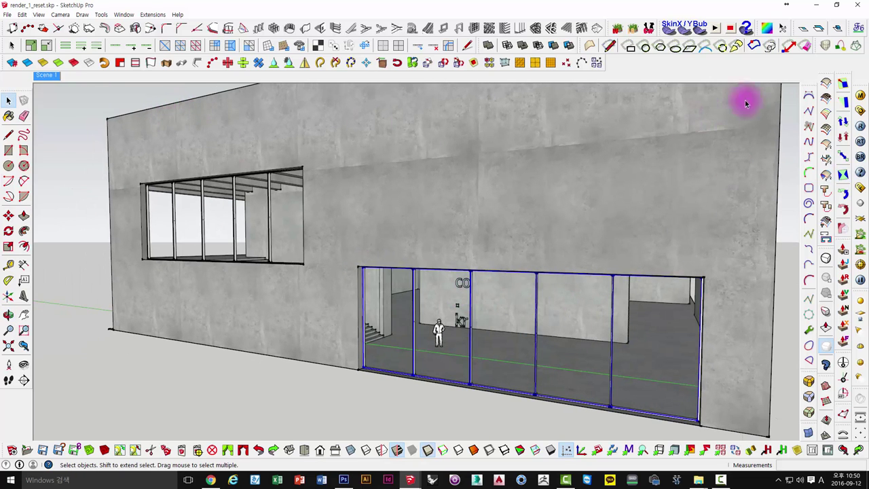
pyautogui.click(860, 97)
# Add Reflection and Refraction layers to the glass material Material1
pyautogui.click(216, 188)
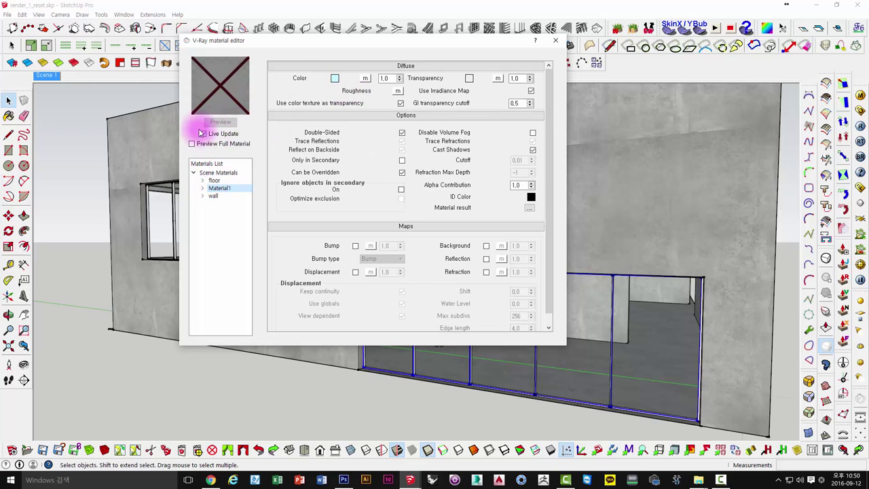
pyautogui.rightClick(218, 189)
pyautogui.moveTo(249, 194)
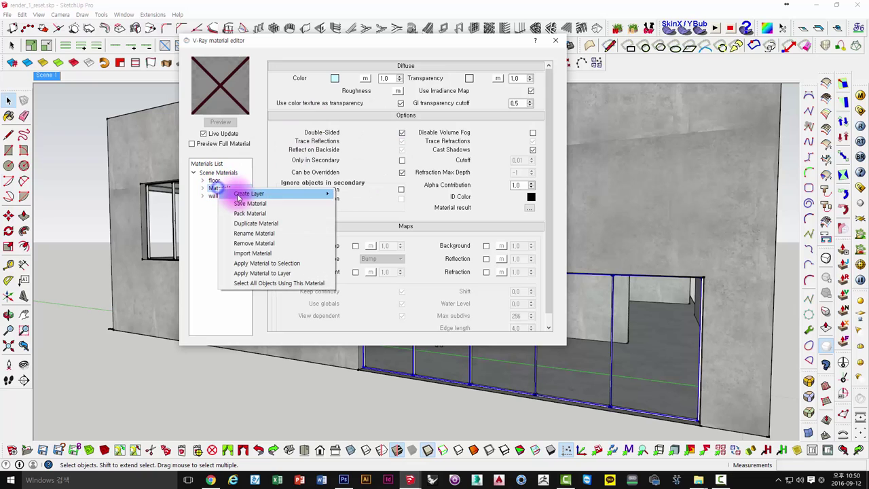
pyautogui.click(360, 204)
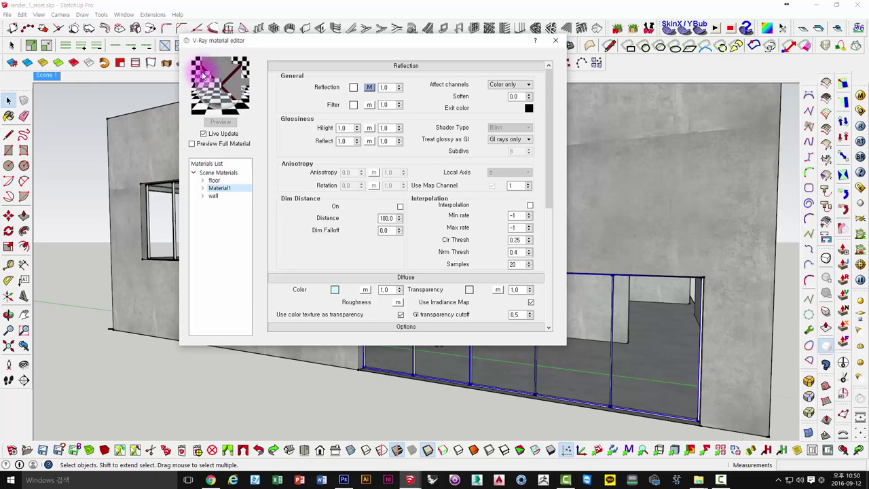
pyautogui.rightClick(214, 193)
pyautogui.moveTo(245, 195)
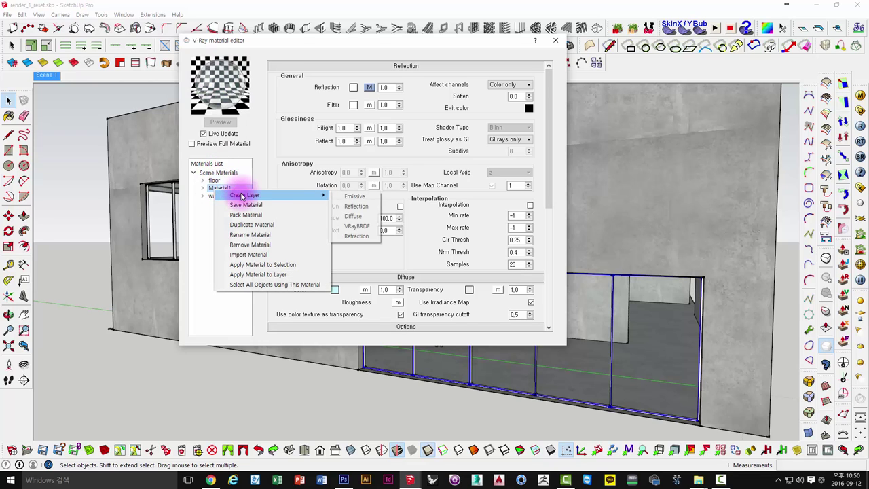
pyautogui.click(357, 237)
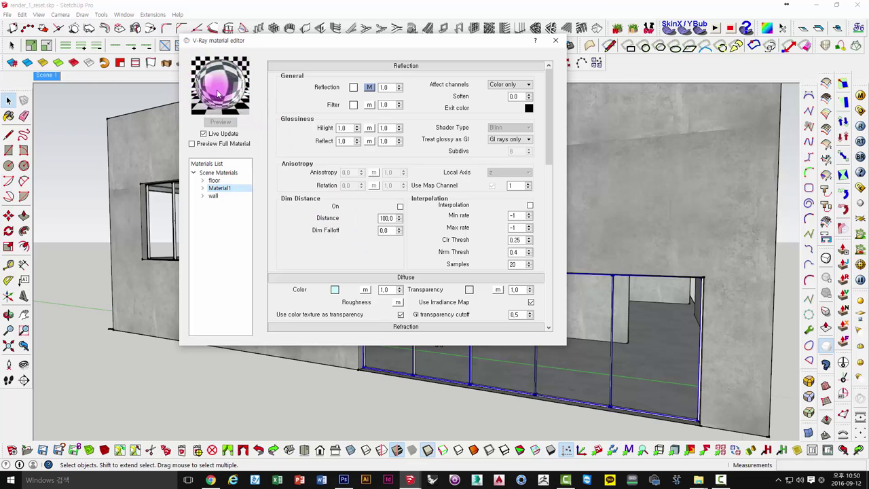
pyautogui.click(219, 189)
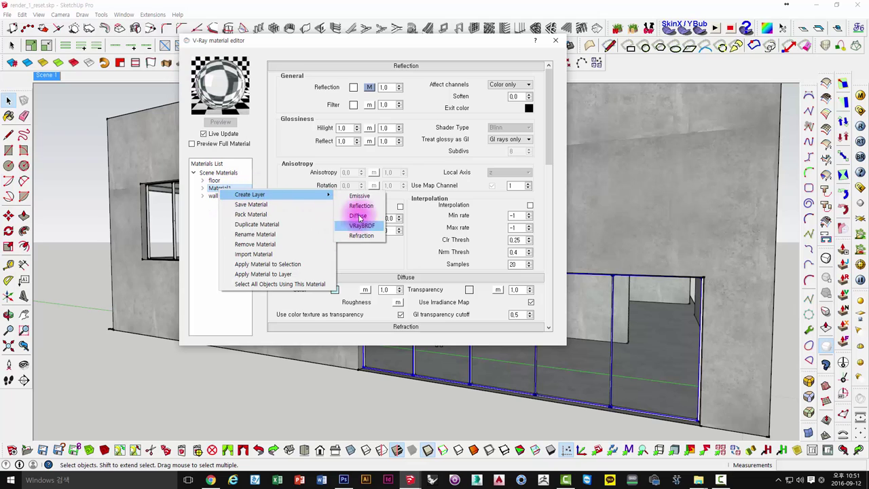
pyautogui.moveTo(250, 195)
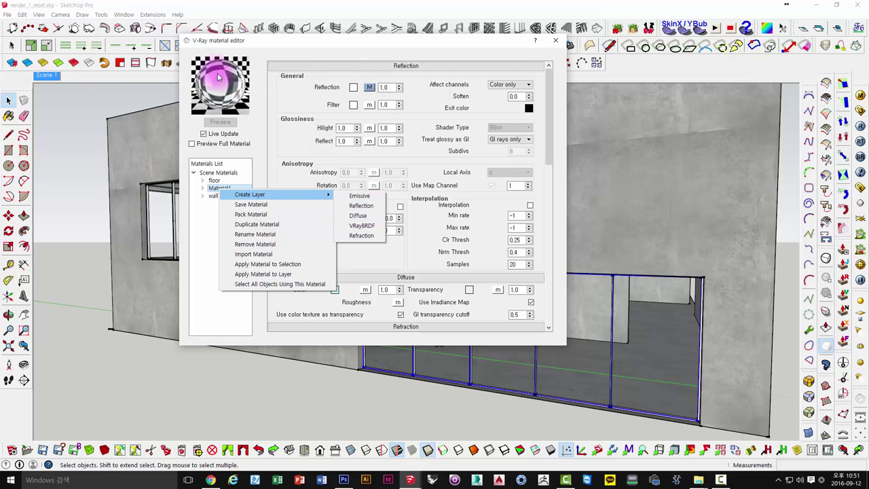
pyautogui.click(285, 134)
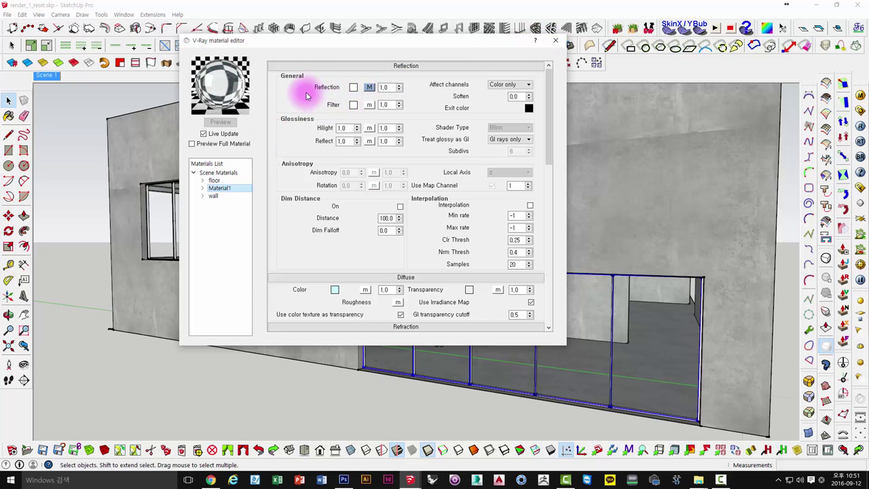
# Set Material1's reflection amount to 2 and close the material editor
pyautogui.doubleClick(386, 87)
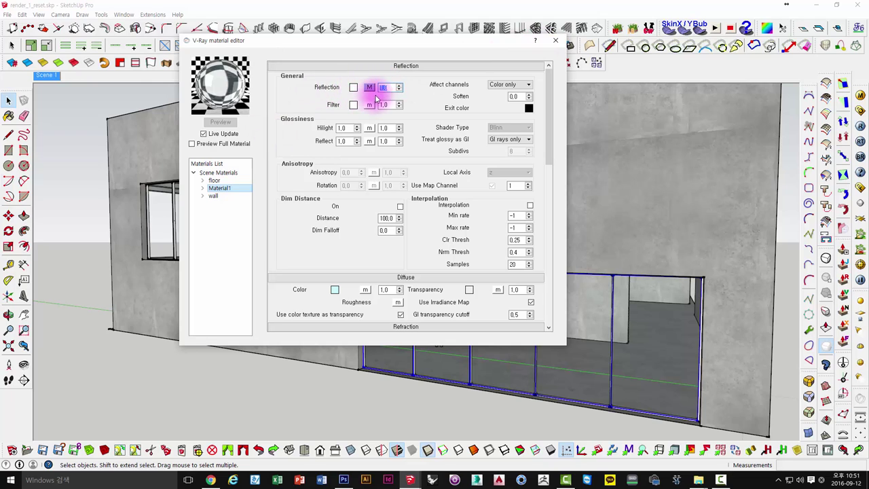
pyautogui.write('2')
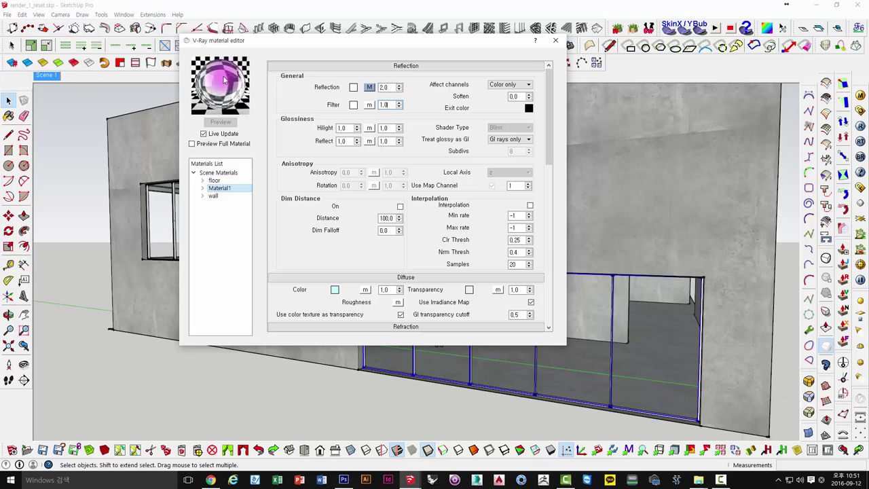
pyautogui.doubleClick(386, 87)
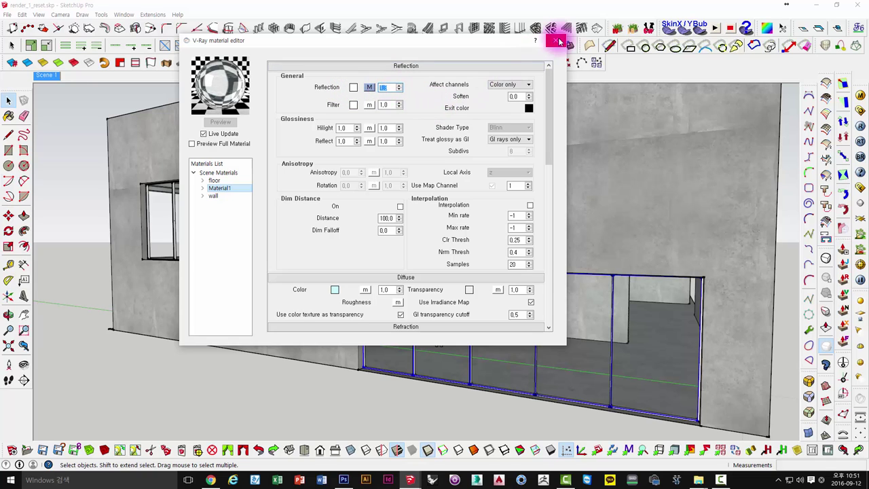
pyautogui.click(557, 41)
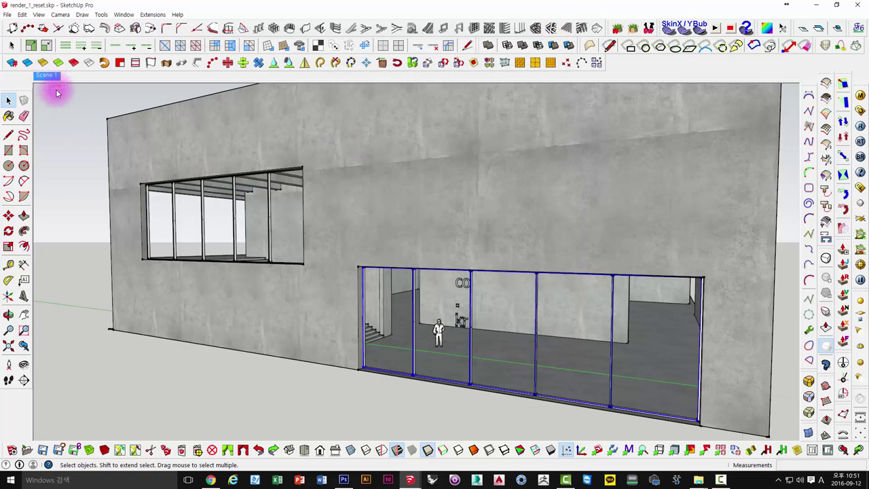
# From Scene 1, cover the large ground-floor glazed opening with a V-Ray rectangle light
pyautogui.click(48, 75)
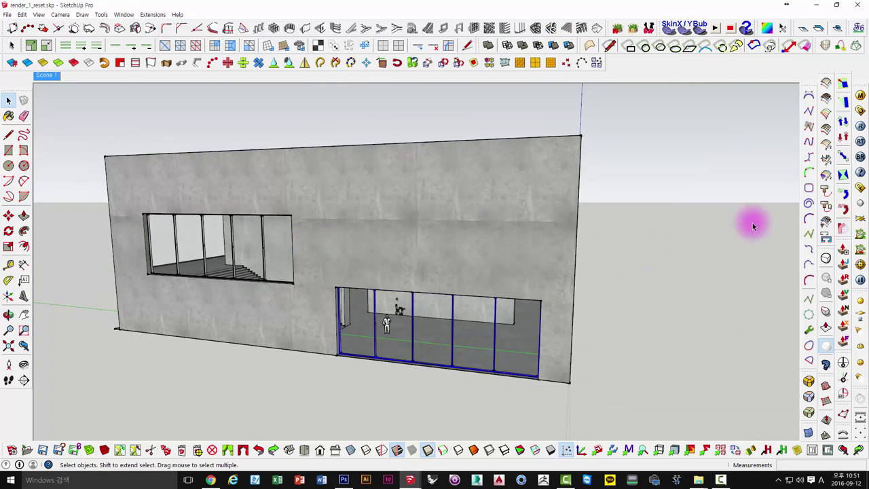
pyautogui.click(861, 306)
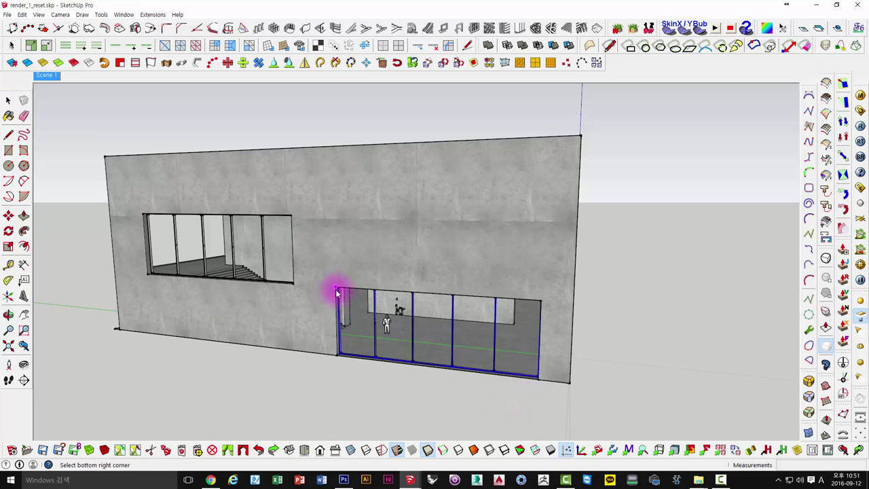
pyautogui.press('Escape')
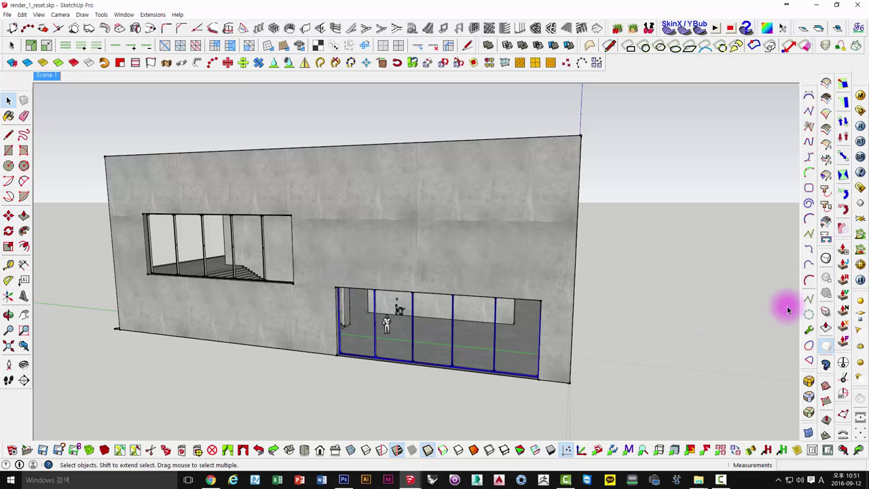
pyautogui.moveTo(781, 312); pyautogui.dragTo(305, 278, button='middle')
pyautogui.scroll(3, 302, 235)
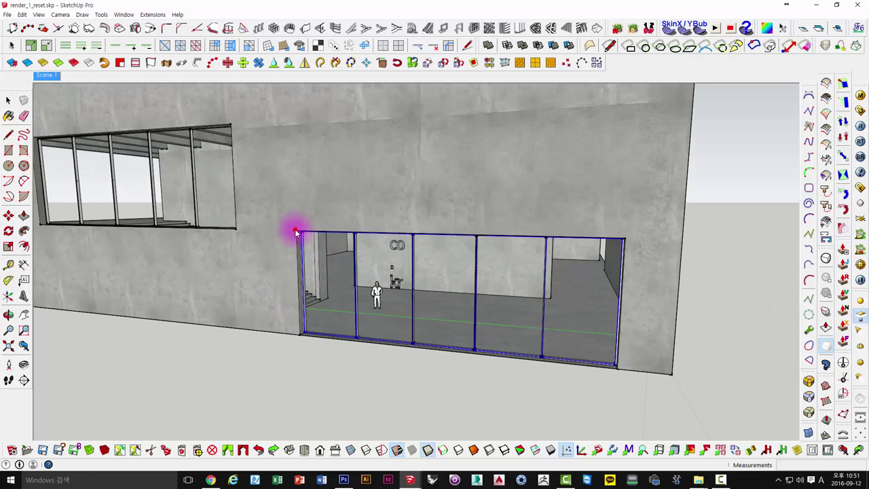
pyautogui.moveTo(520, 398)
pyautogui.mouseDown(button='middle')
pyautogui.moveTo(500, 365)
pyautogui.moveTo(338, 252)
pyautogui.mouseUp(button='middle')
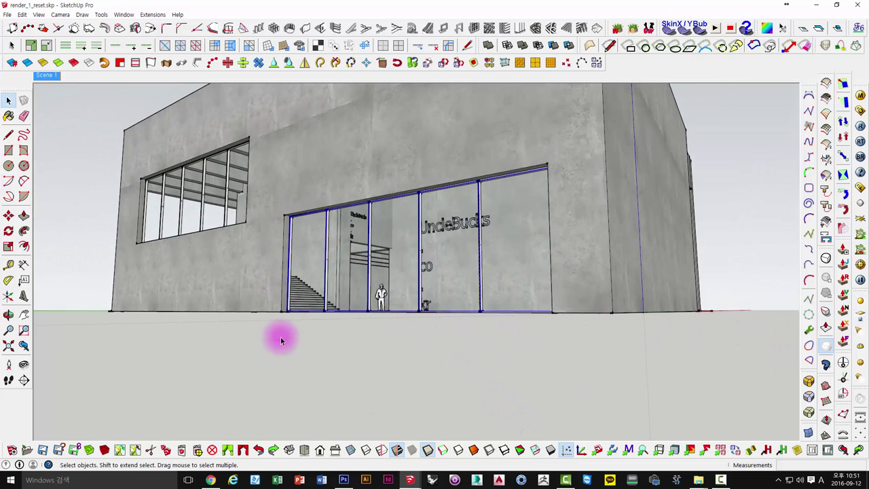
pyautogui.moveTo(301, 282); pyautogui.dragTo(466, 292, button='middle')
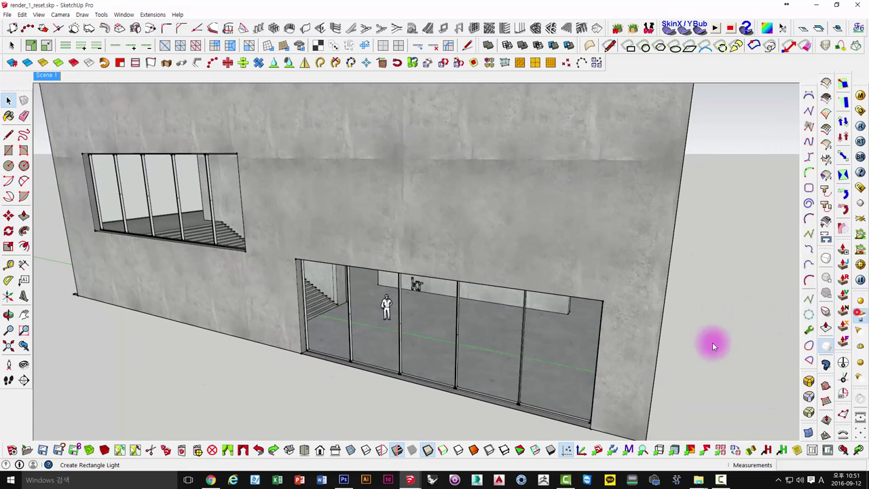
pyautogui.click(208, 368)
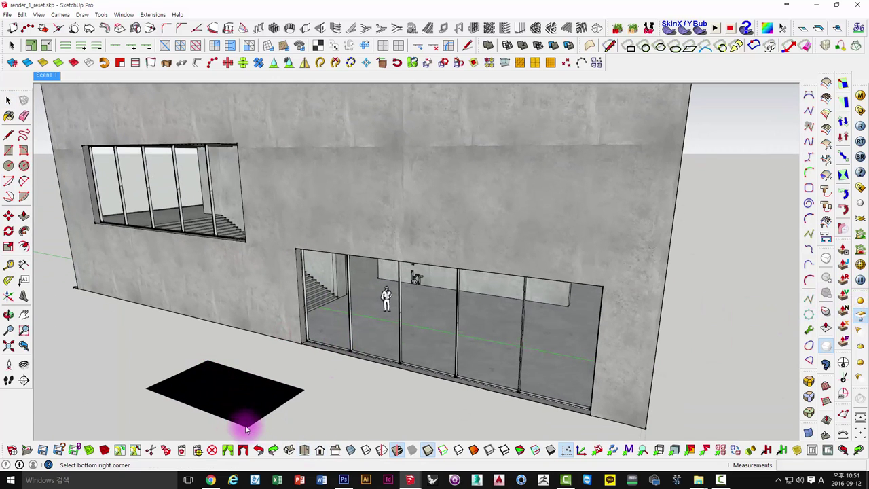
pyautogui.press('space')
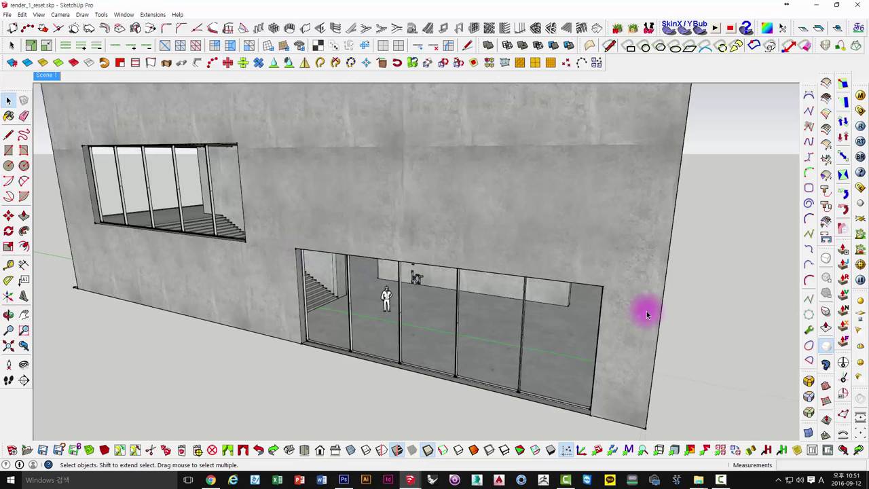
pyautogui.click(857, 312)
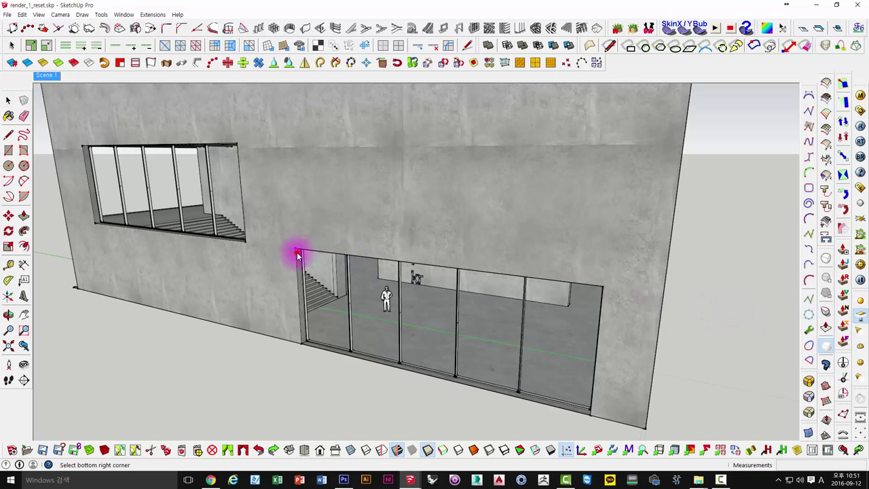
pyautogui.click(591, 419)
# Place a rectangle light corner to corner across an upper window opening
pyautogui.moveTo(588, 412)
pyautogui.mouseDown(button='middle')
pyautogui.moveTo(383, 279)
pyautogui.moveTo(359, 229)
pyautogui.moveTo(262, 244)
pyautogui.moveTo(398, 229)
pyautogui.moveTo(296, 246)
pyautogui.mouseUp(button='middle')
pyautogui.scroll(-5, 339, 235)
pyautogui.moveTo(381, 223)
pyautogui.mouseDown(button='middle')
pyautogui.moveTo(498, 169)
pyautogui.moveTo(438, 318)
pyautogui.moveTo(270, 267)
pyautogui.moveTo(310, 269)
pyautogui.mouseUp(button='middle')
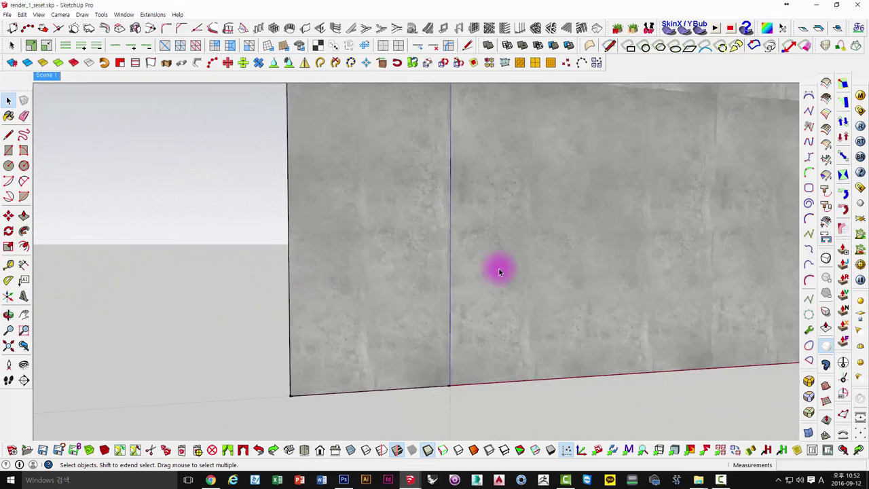
pyautogui.moveTo(499, 272)
pyautogui.mouseDown(button='middle')
pyautogui.moveTo(314, 276)
pyautogui.moveTo(254, 355)
pyautogui.moveTo(391, 204)
pyautogui.mouseUp(button='middle')
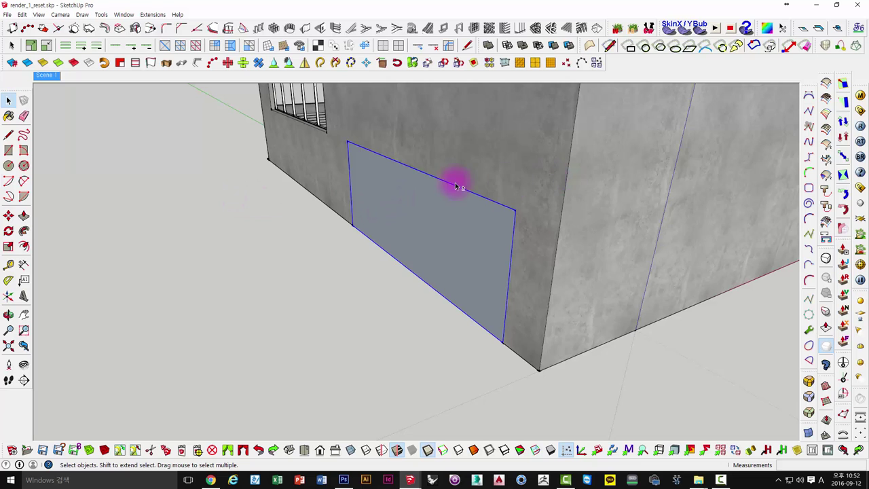
pyautogui.moveTo(456, 186)
pyautogui.mouseDown(button='middle')
pyautogui.moveTo(403, 237)
pyautogui.moveTo(485, 190)
pyautogui.moveTo(249, 215)
pyautogui.mouseUp(button='middle')
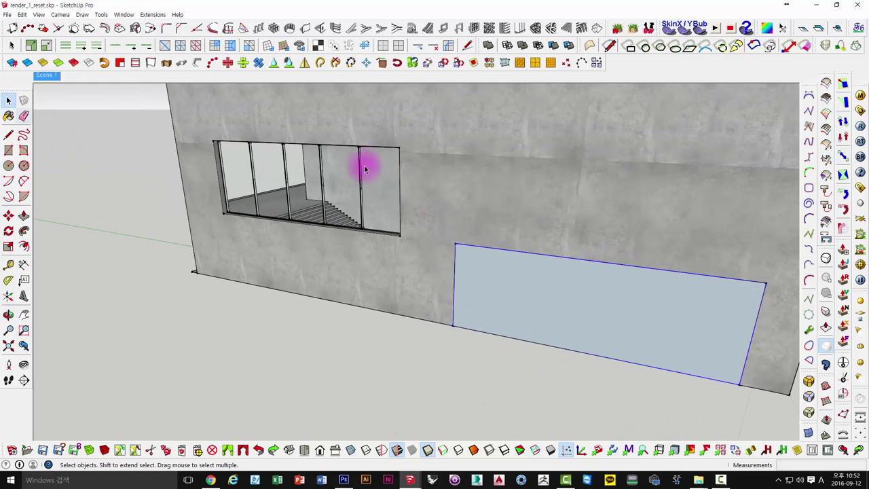
pyautogui.click(860, 313)
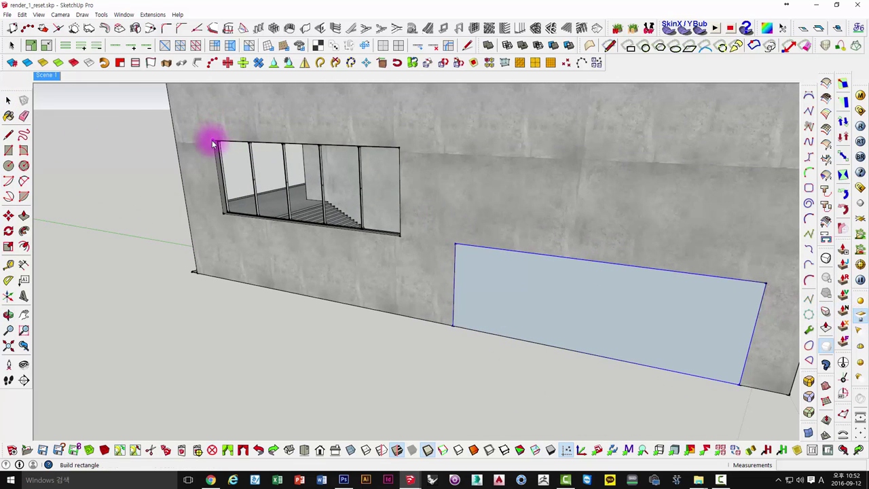
pyautogui.click(213, 144)
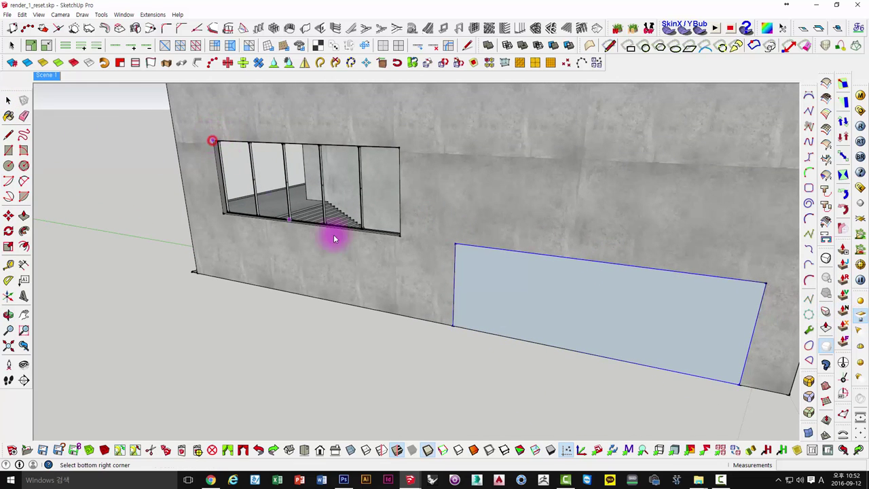
pyautogui.click(401, 238)
# Add another rectangle light across the next upper window opening
pyautogui.moveTo(398, 233); pyautogui.dragTo(239, 223, button='middle')
pyautogui.scroll(5, 219, 233)
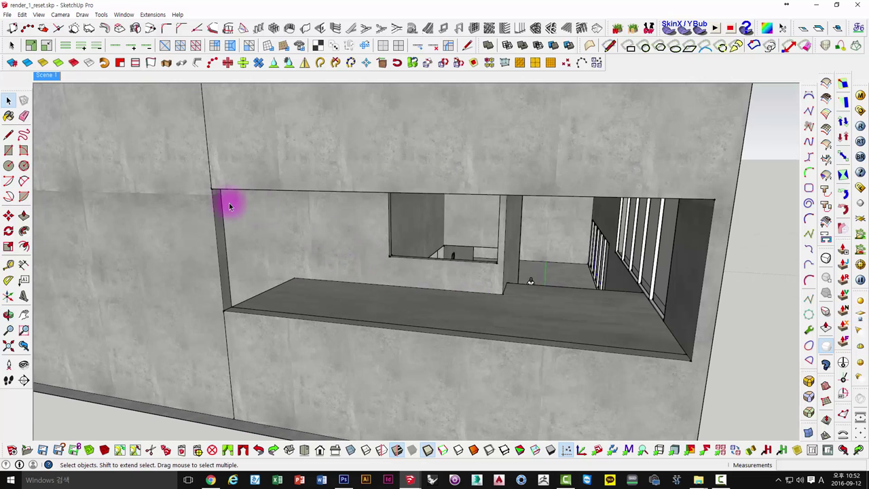
pyautogui.click(858, 314)
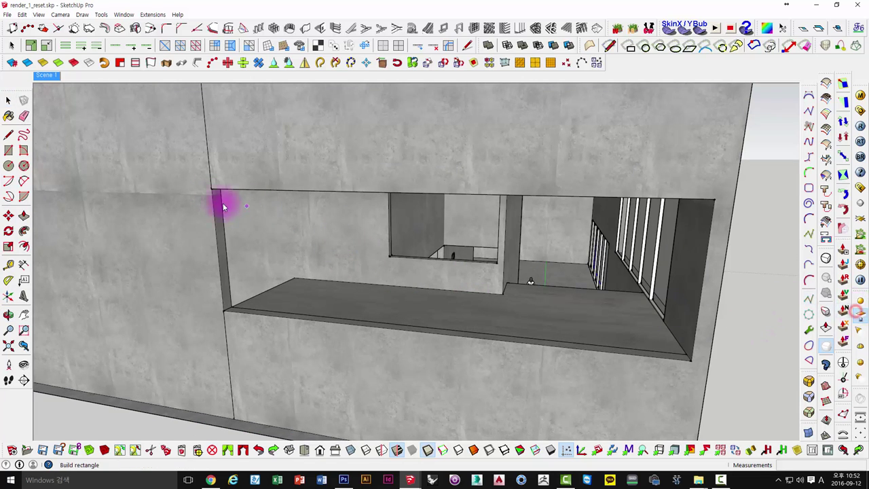
pyautogui.click(688, 360)
pyautogui.scroll(3, 689, 359)
pyautogui.moveTo(689, 359)
pyautogui.mouseDown(button='middle')
pyautogui.moveTo(258, 269)
pyautogui.moveTo(512, 292)
pyautogui.moveTo(520, 260)
pyautogui.mouseUp(button='middle')
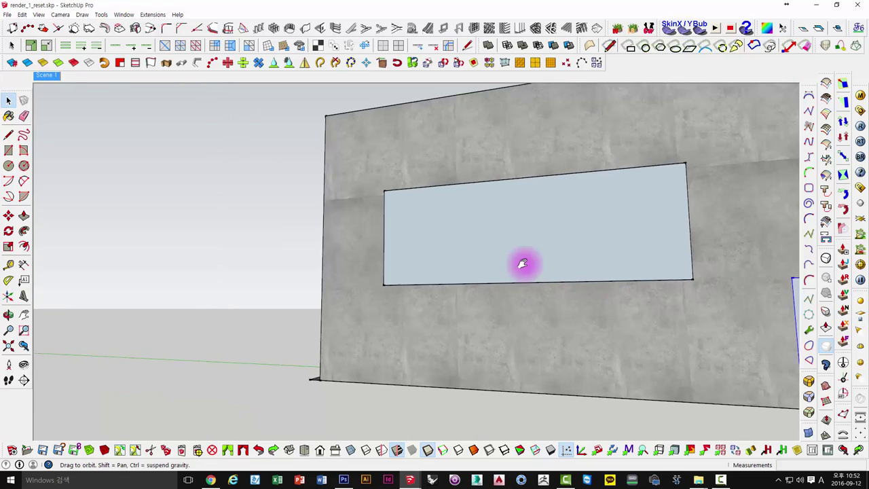
pyautogui.scroll(-3, 501, 275)
# Make the lower opening's rectangle light invisible at intensity 50 in the V-Ray light editor
pyautogui.rightClick(483, 290)
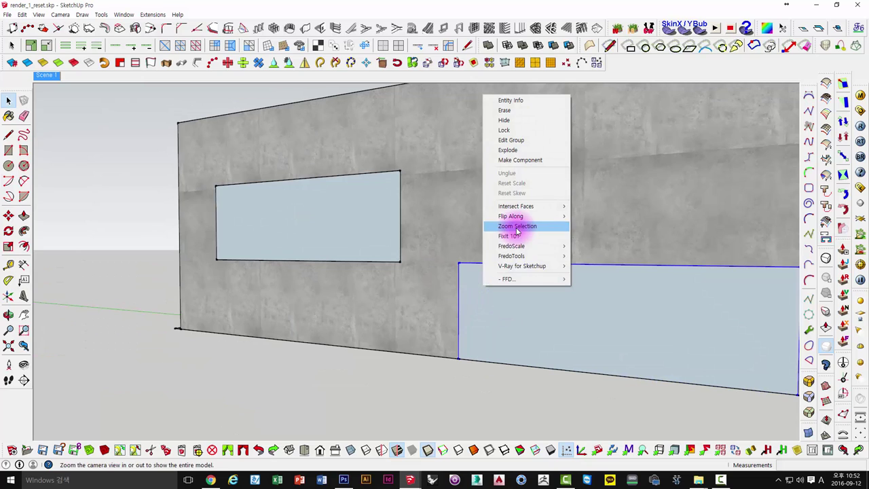
pyautogui.moveTo(522, 265)
pyautogui.click(463, 265)
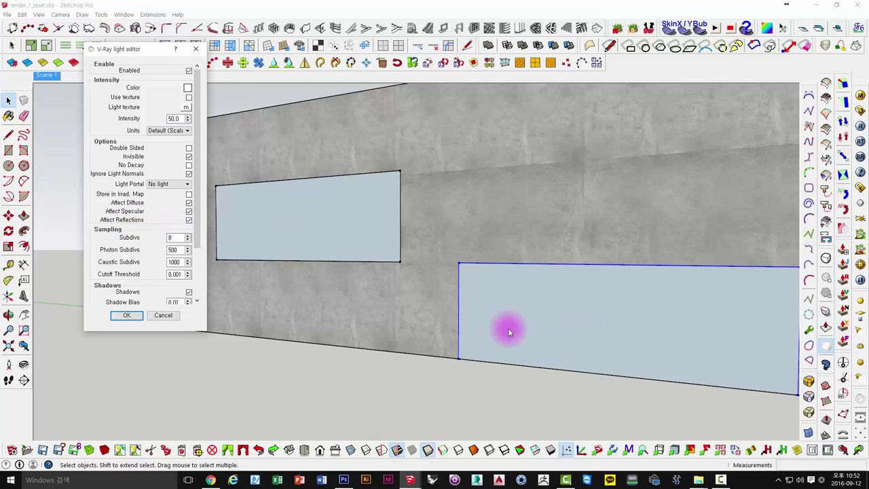
pyautogui.click(544, 272)
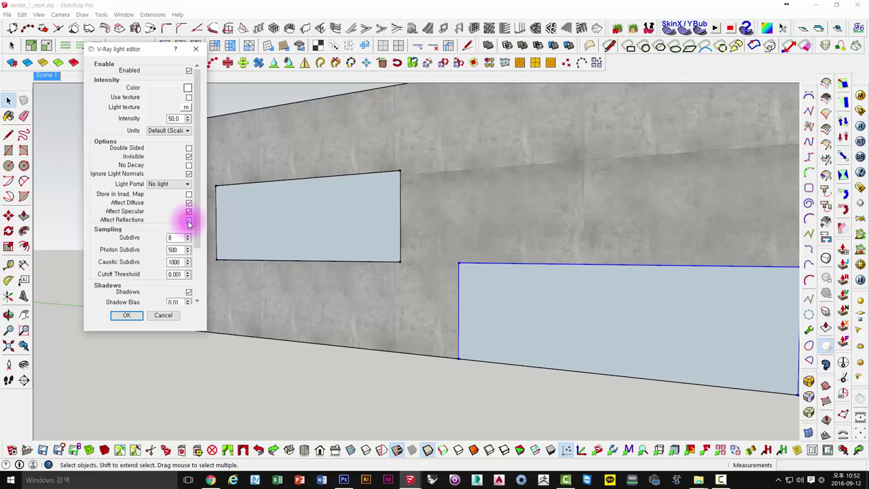
pyautogui.click(129, 318)
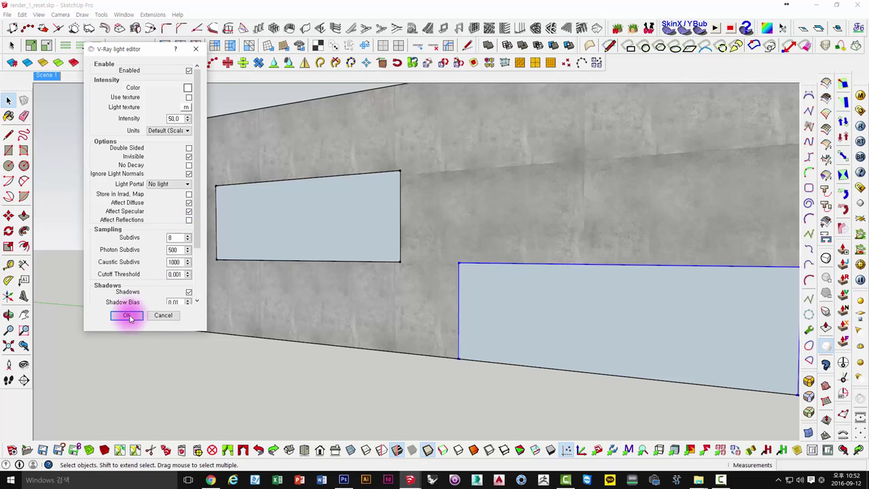
pyautogui.rightClick(261, 219)
pyautogui.moveTo(299, 390)
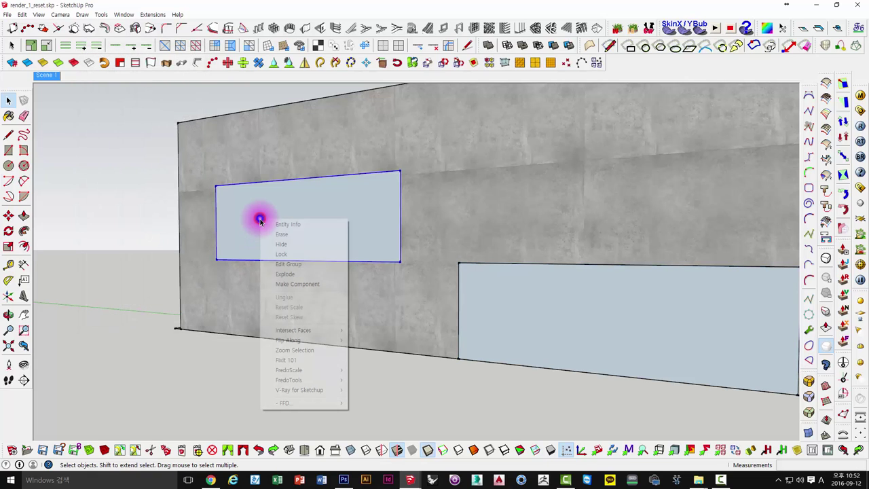
# Make the upper window light invisible at intensity 50
pyautogui.click(248, 391)
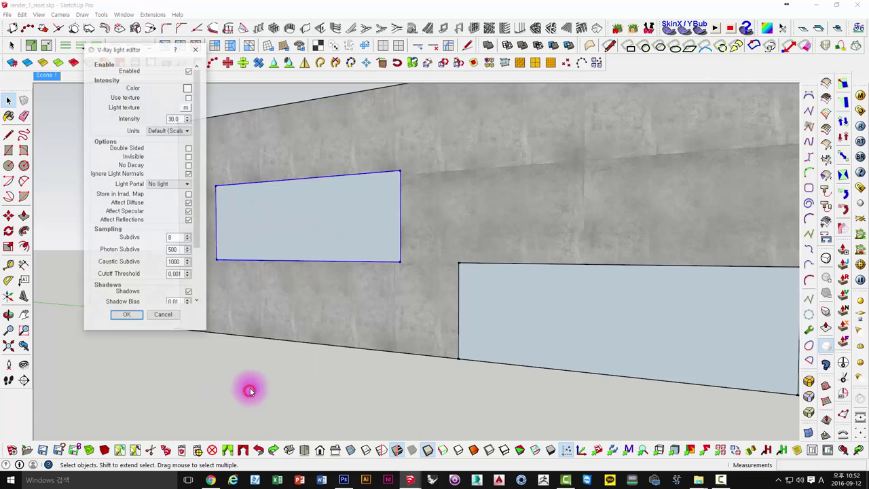
pyautogui.click(189, 157)
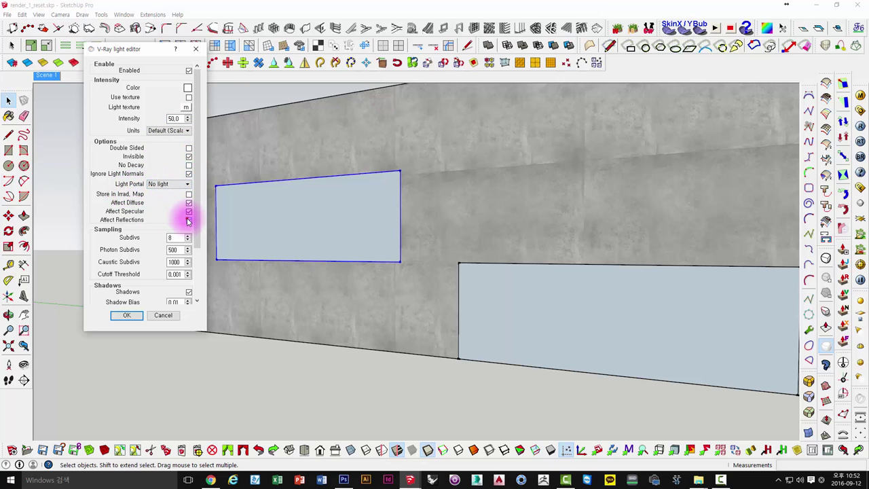
pyautogui.click(126, 315)
# Set the wide window light to intensity 30, invisible, with Affect Reflections off
pyautogui.moveTo(120, 276); pyautogui.dragTo(418, 251, button='middle')
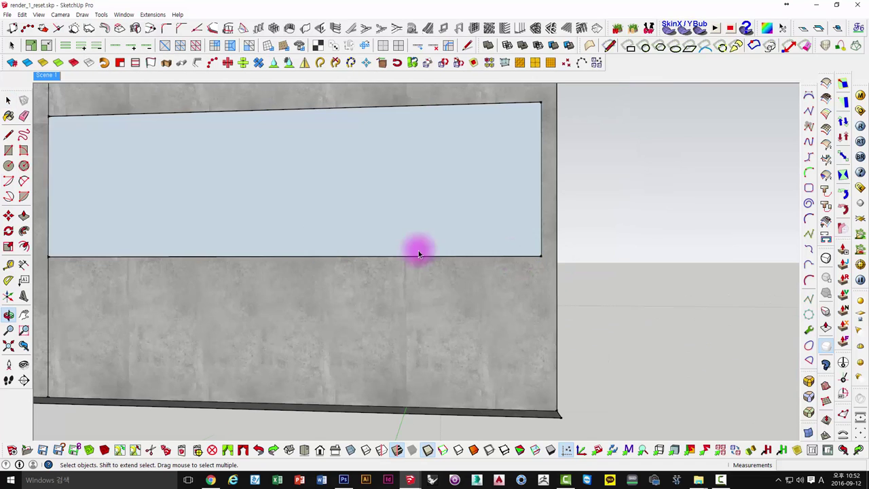
pyautogui.rightClick(249, 168)
pyautogui.moveTo(287, 339)
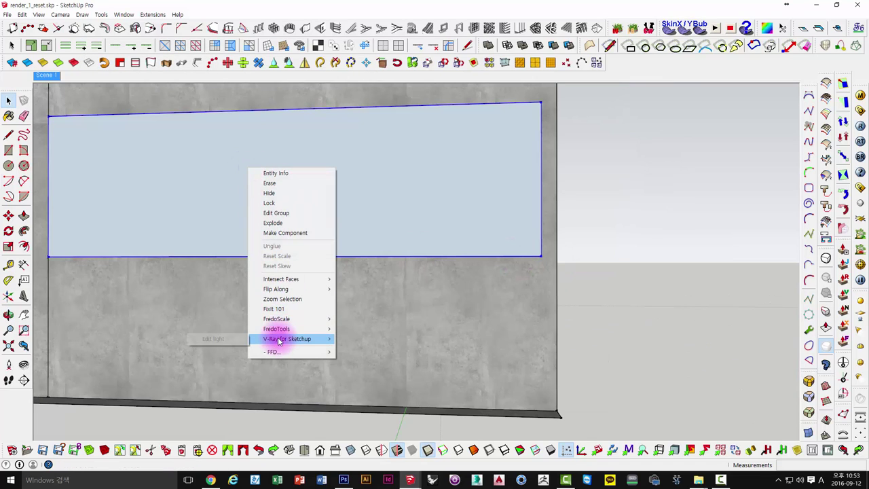
pyautogui.click(213, 339)
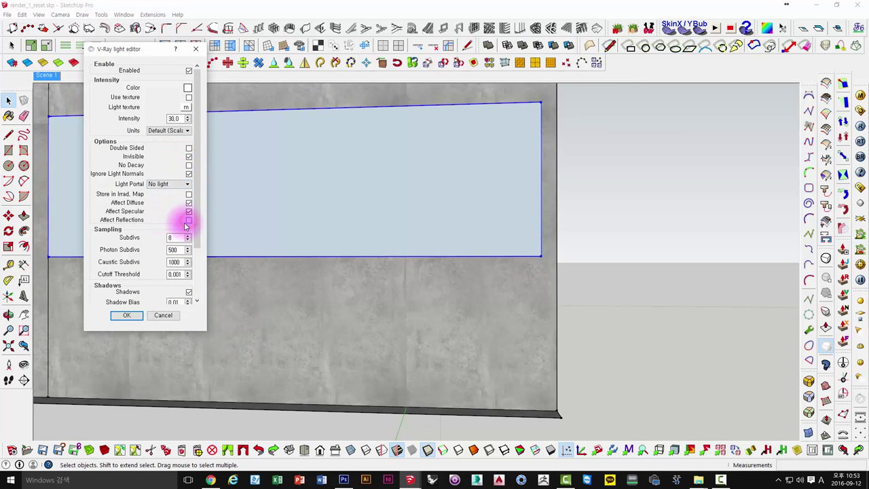
pyautogui.click(138, 316)
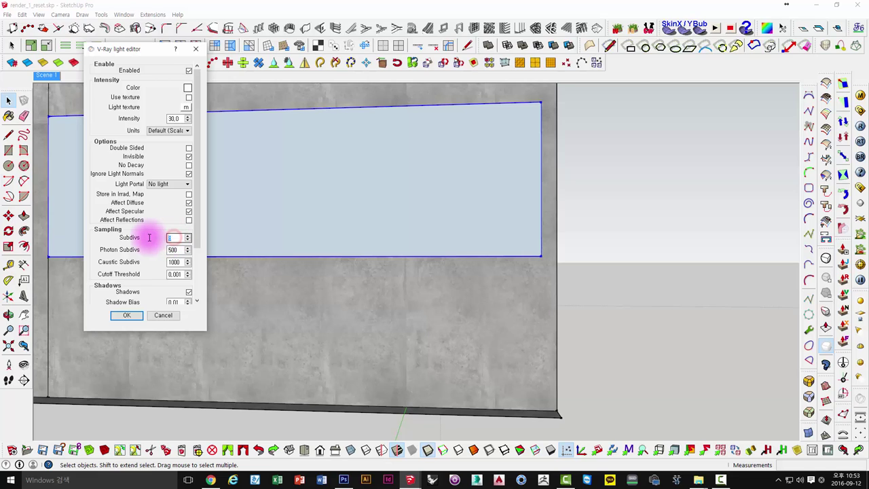
pyautogui.click(128, 317)
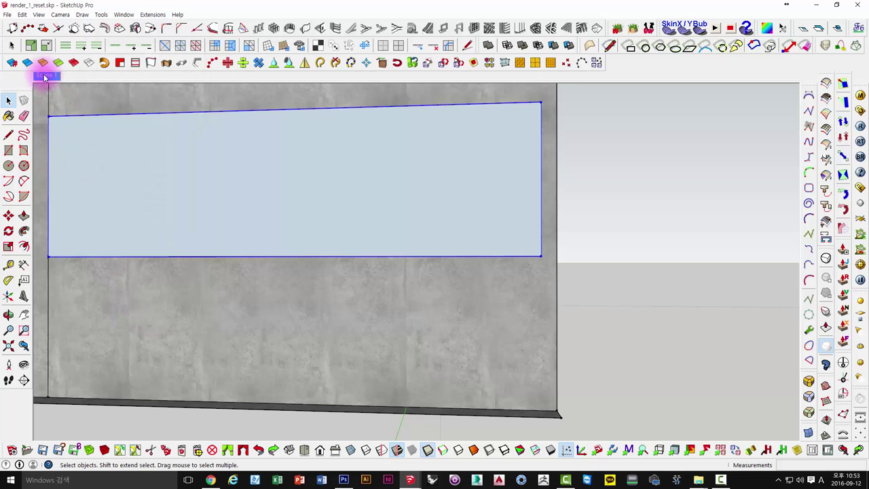
# In the stair-hall view, draw a rectangle at the ceiling-wall corner
pyautogui.click(45, 76)
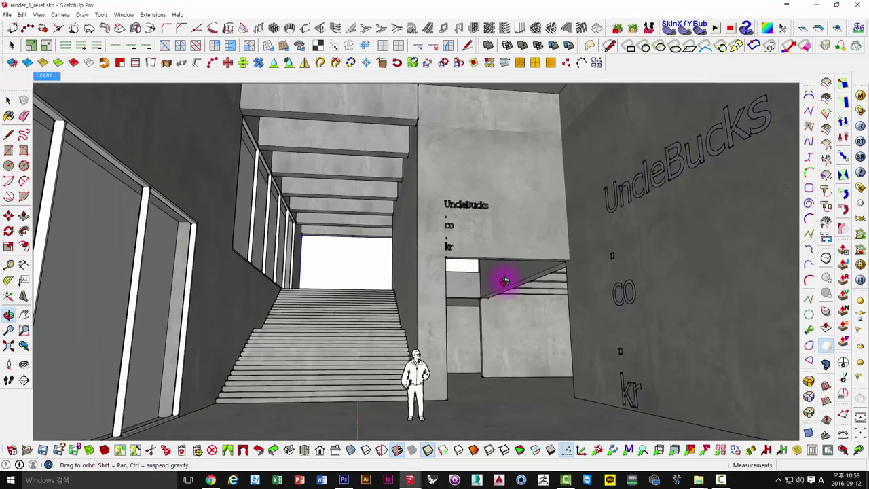
pyautogui.scroll(5, 500, 281)
pyautogui.moveTo(605, 295)
pyautogui.keyDown('shift'); pyautogui.mouseDown(button='middle')
pyautogui.moveTo(535, 195)
pyautogui.moveTo(418, 360)
pyautogui.mouseUp(button='middle'); pyautogui.keyUp('shift')
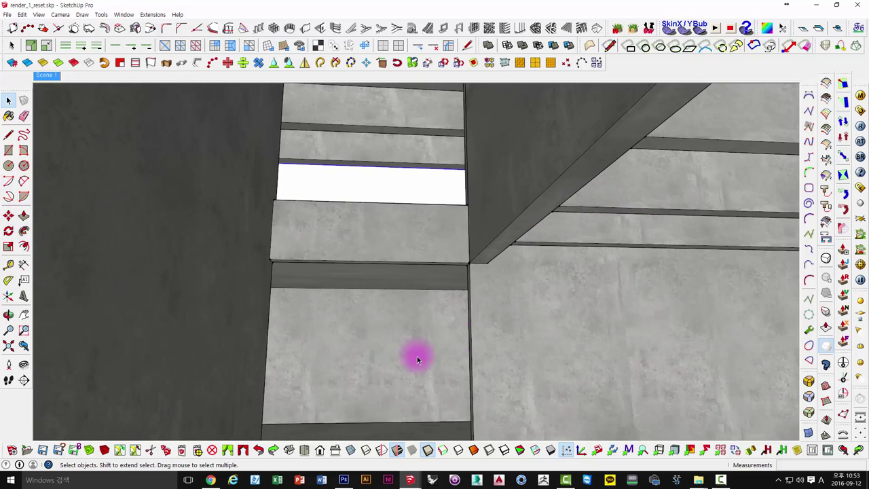
pyautogui.moveTo(264, 322)
pyautogui.mouseDown(button='middle')
pyautogui.moveTo(330, 305)
pyautogui.moveTo(190, 305)
pyautogui.moveTo(332, 292)
pyautogui.moveTo(272, 283)
pyautogui.moveTo(170, 225)
pyautogui.mouseUp(button='middle')
pyautogui.scroll(5, 285, 309)
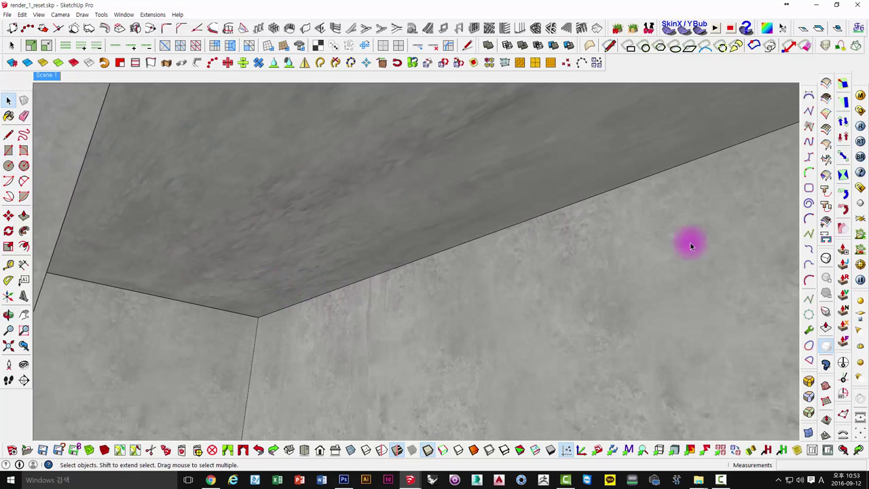
pyautogui.click(858, 312)
pyautogui.moveTo(415, 306)
pyautogui.mouseDown(button='middle')
pyautogui.moveTo(380, 294)
pyautogui.moveTo(311, 303)
pyautogui.moveTo(341, 306)
pyautogui.moveTo(343, 328)
pyautogui.mouseUp(button='middle')
pyautogui.click(344, 324)
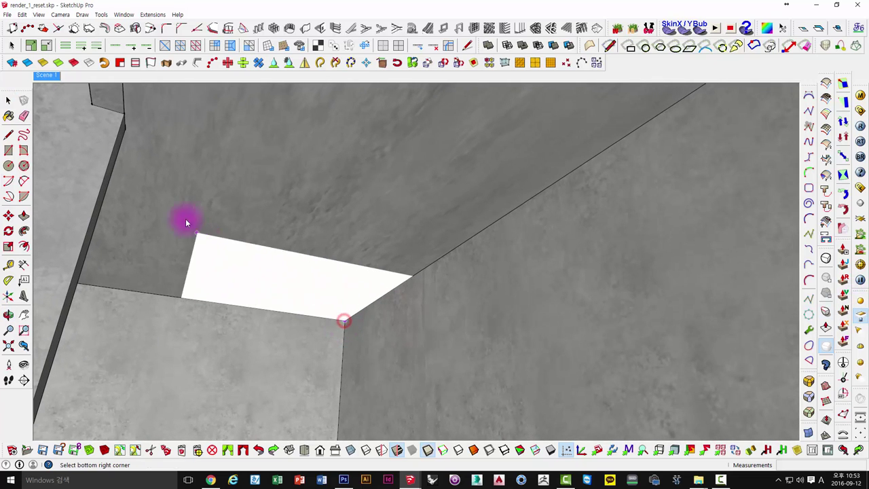
pyautogui.click(129, 158)
pyautogui.press('space')
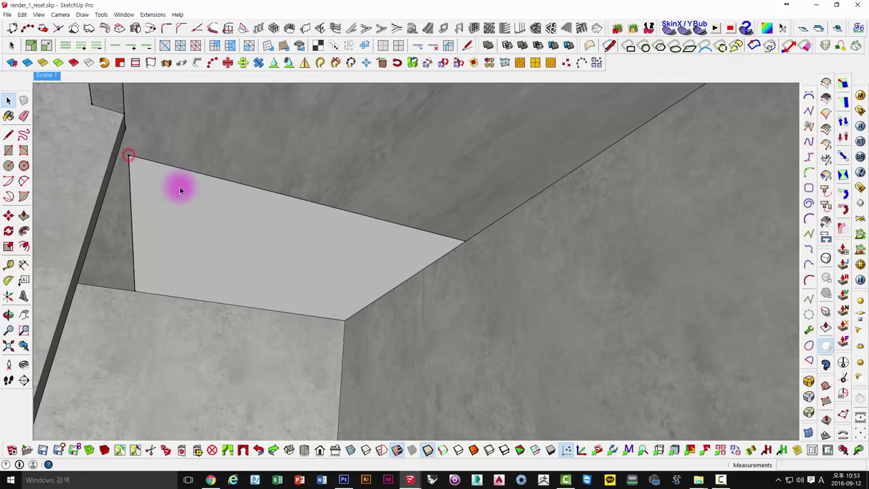
# Move the new rectangular plane to sit just under the ceiling
pyautogui.click(334, 252)
pyautogui.scroll(1, 344, 325)
pyautogui.scroll(3, 340, 318)
pyautogui.press('m')
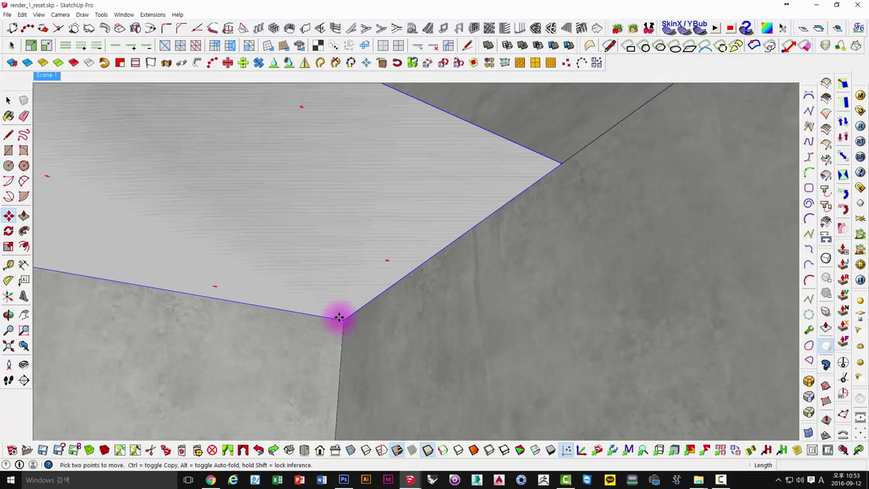
pyautogui.scroll(-2, 345, 321)
pyautogui.scroll(-1, 344, 322)
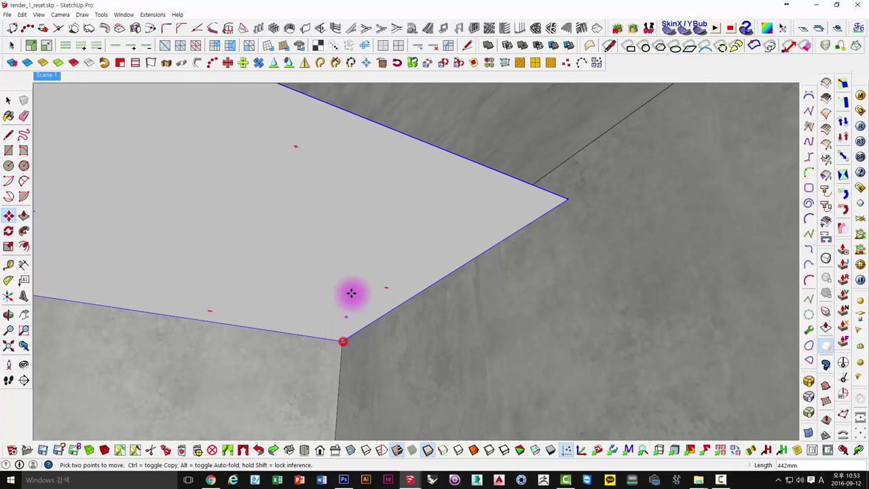
pyautogui.scroll(-2, 368, 258)
pyautogui.moveTo(367, 258)
pyautogui.mouseDown(button='middle')
pyautogui.moveTo(349, 305)
pyautogui.moveTo(356, 326)
pyautogui.mouseUp(button='middle')
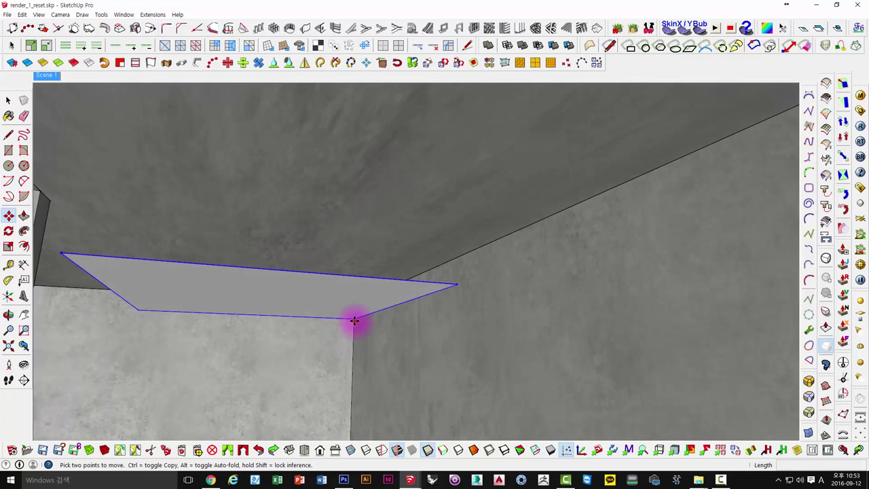
pyautogui.click(355, 321)
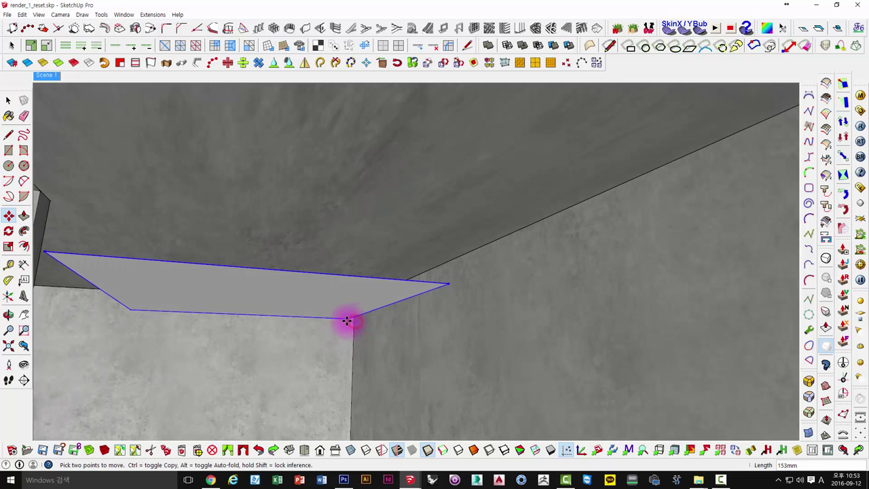
pyautogui.click(313, 323)
pyautogui.moveTo(313, 323)
pyautogui.mouseDown(button='middle')
pyautogui.moveTo(455, 218)
pyautogui.moveTo(429, 248)
pyautogui.mouseUp(button='middle')
pyautogui.press('space')
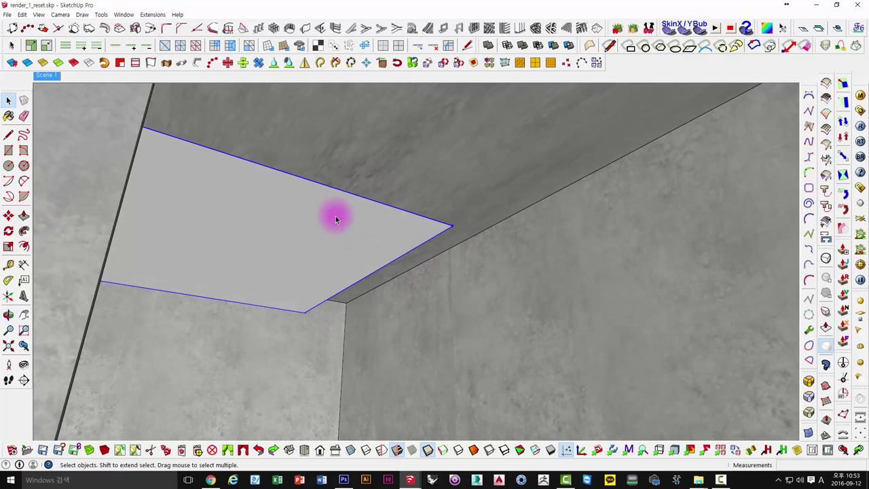
# Give the ceiling plane light a light-orange colour (RGB 255, 188, 106) at intensity 60
pyautogui.rightClick(336, 218)
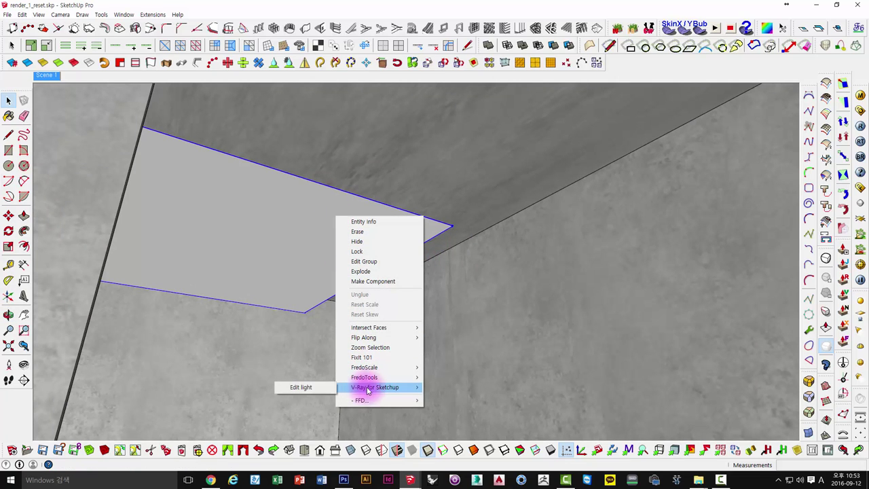
pyautogui.click(301, 388)
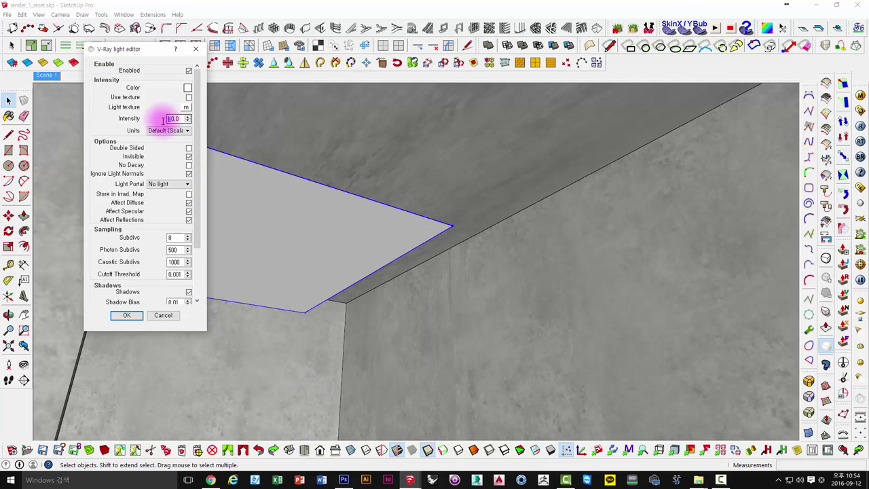
pyautogui.click(188, 89)
pyautogui.moveTo(228, 149); pyautogui.dragTo(231, 155)
pyautogui.click(230, 155)
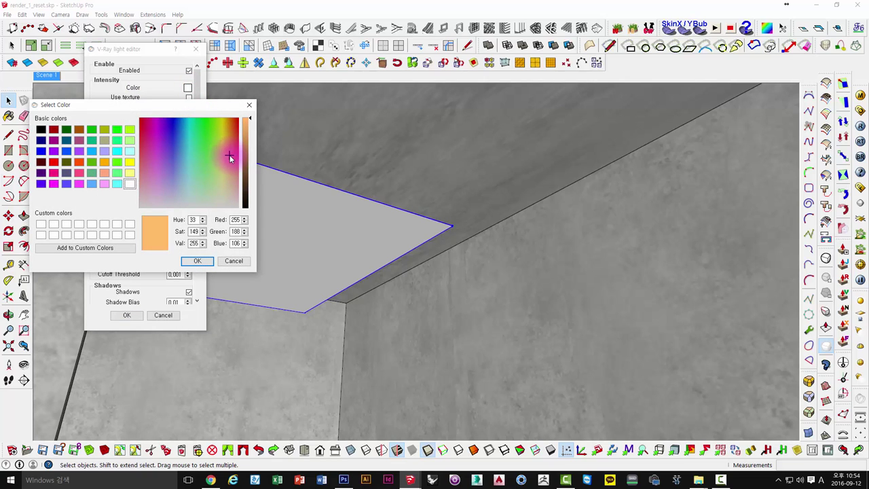
pyautogui.click(196, 260)
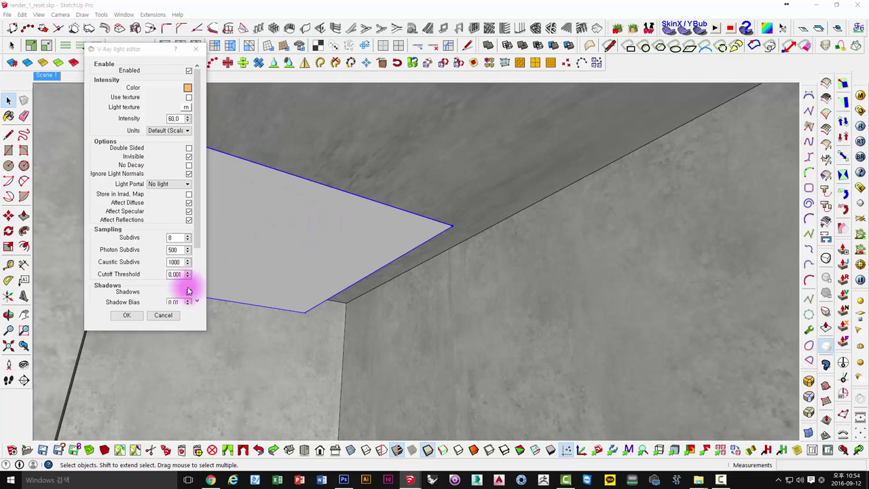
pyautogui.click(127, 317)
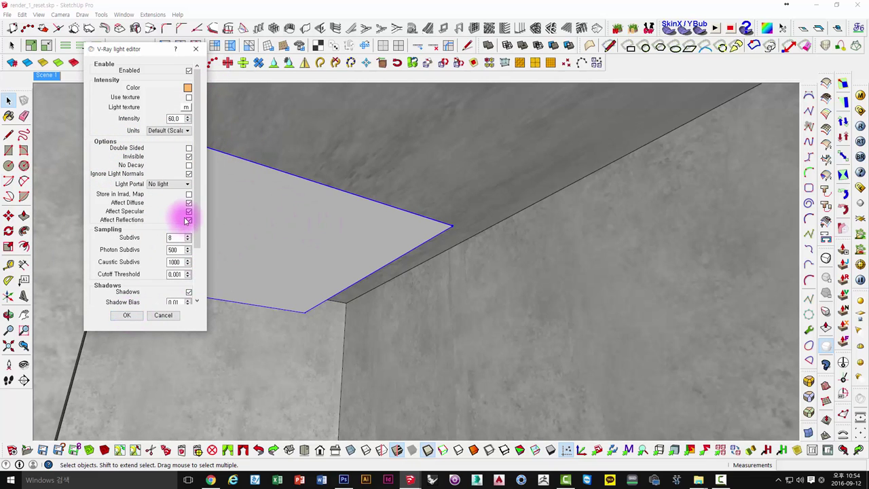
pyautogui.click(126, 318)
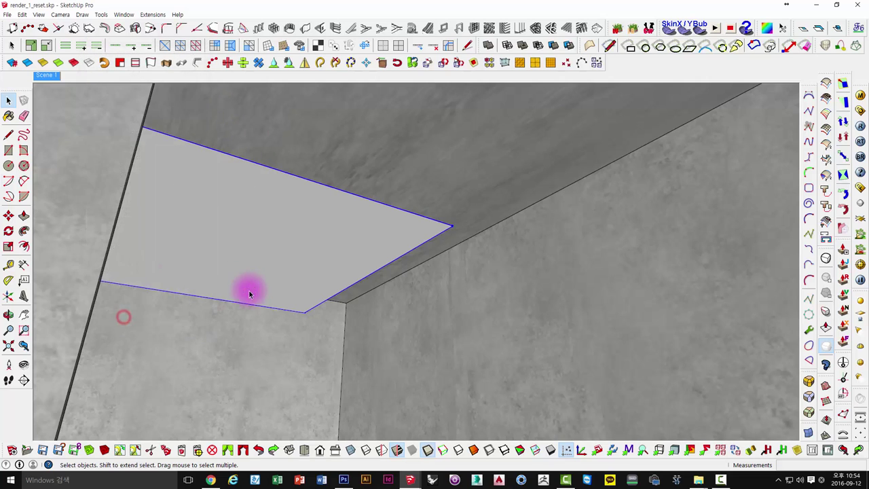
pyautogui.moveTo(252, 292)
pyautogui.mouseDown(button='middle')
pyautogui.moveTo(411, 333)
pyautogui.moveTo(356, 277)
pyautogui.moveTo(475, 330)
pyautogui.moveTo(330, 324)
pyautogui.moveTo(320, 305)
pyautogui.mouseUp(button='middle')
# Copy the light plane to another ceiling spot and slide it along the wall
pyautogui.rightClick(141, 131)
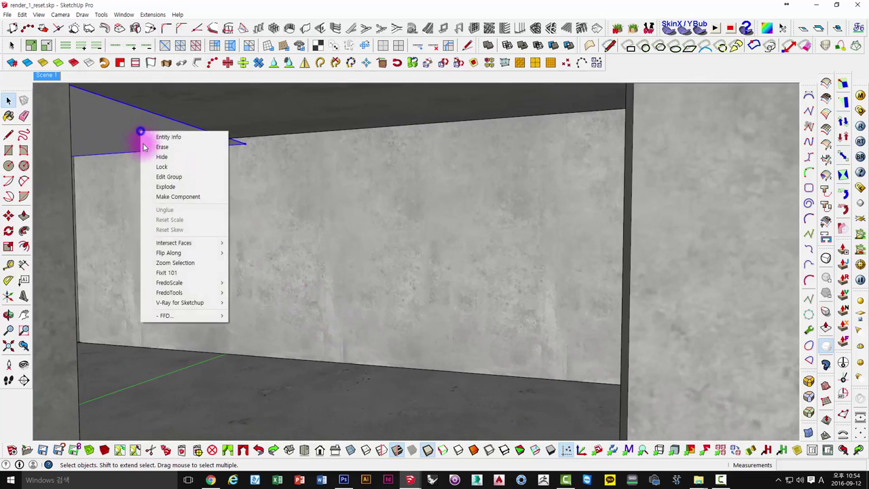
pyautogui.click(178, 197)
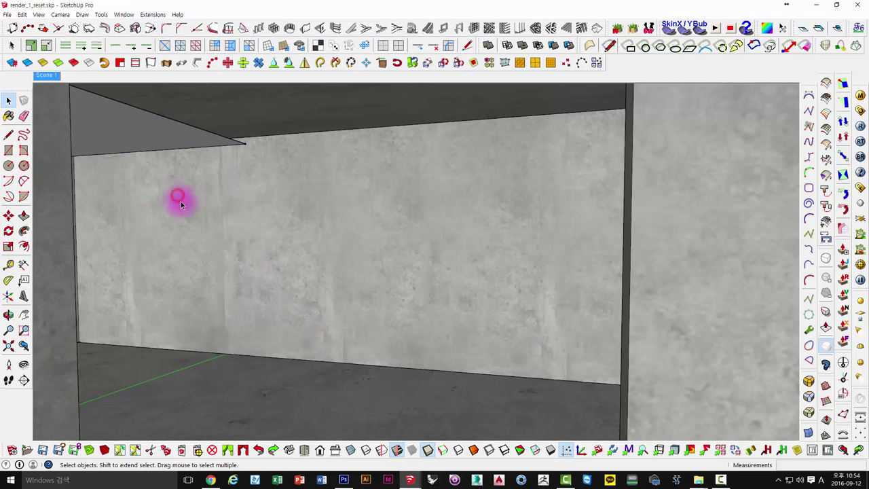
pyautogui.click(174, 133)
pyautogui.moveTo(174, 133); pyautogui.dragTo(217, 292, button='middle')
pyautogui.press('m')
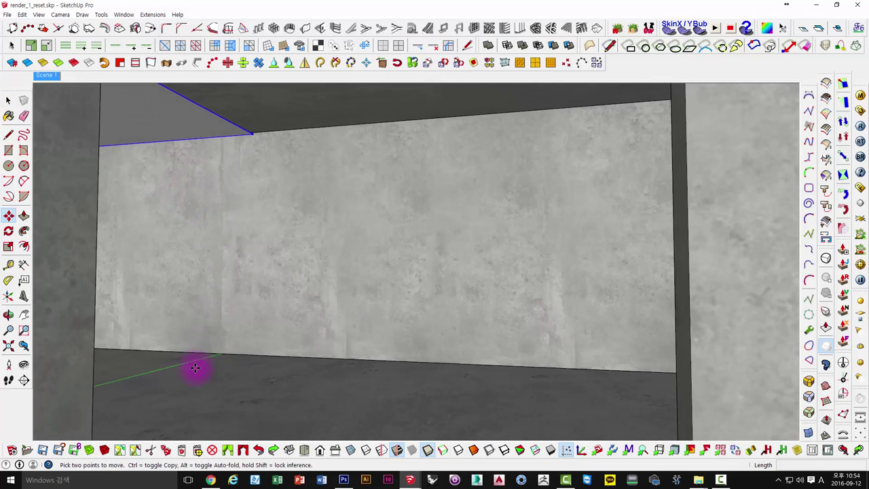
pyautogui.press('ctrl')
pyautogui.click(196, 369)
pyautogui.click(572, 388)
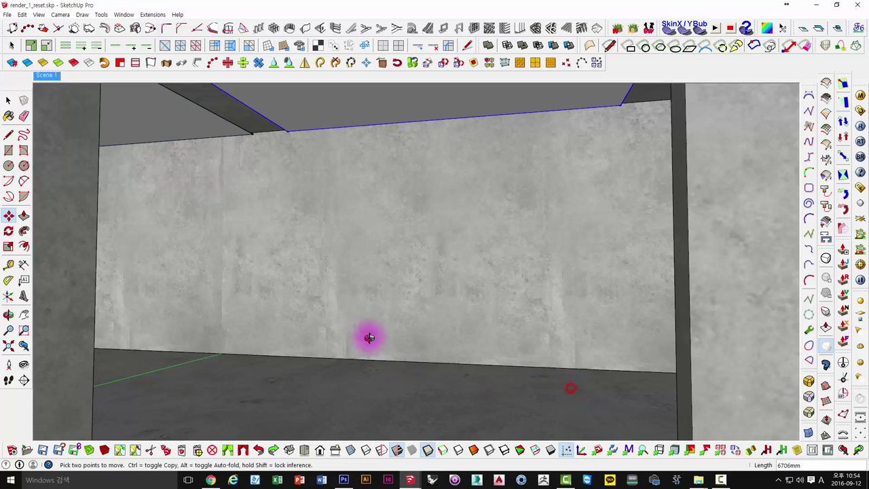
pyautogui.moveTo(367, 336); pyautogui.dragTo(279, 182, button='middle')
pyautogui.click(280, 181)
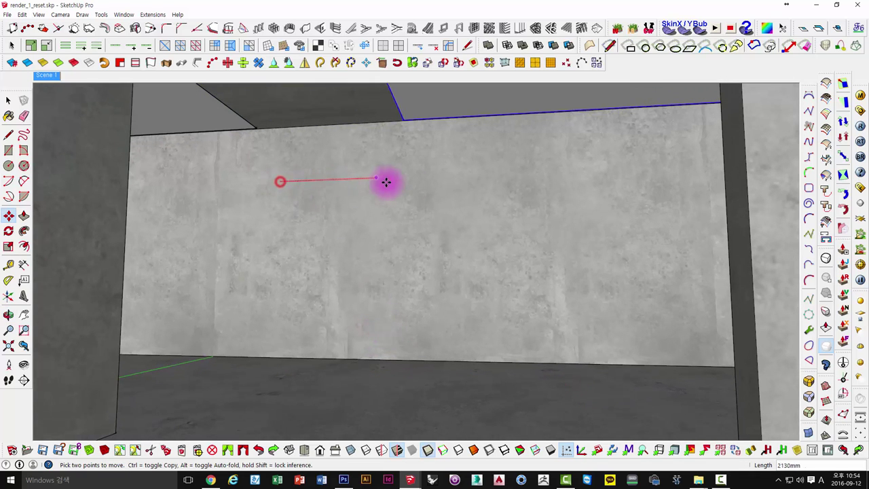
pyautogui.click(642, 180)
pyautogui.moveTo(627, 179); pyautogui.dragTo(569, 169, button='middle')
pyautogui.press('space')
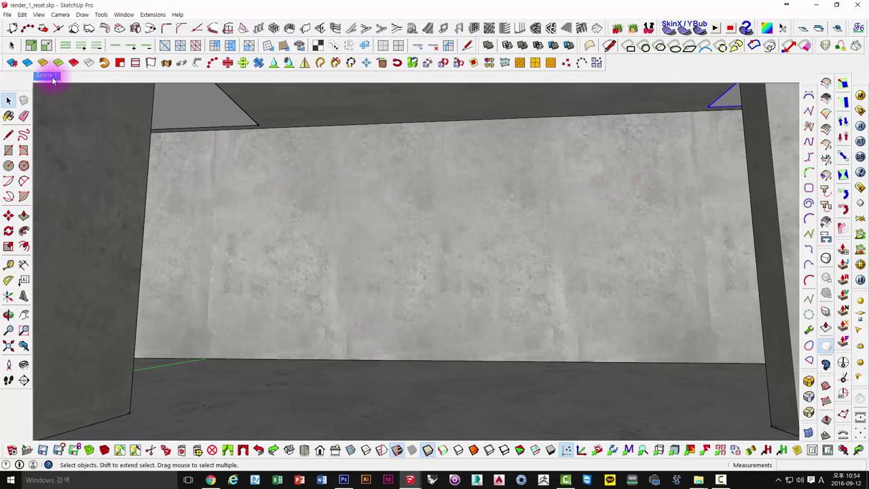
# From Scene 1, narrow the copied ceiling plane to about 0.81 scale
pyautogui.click(40, 76)
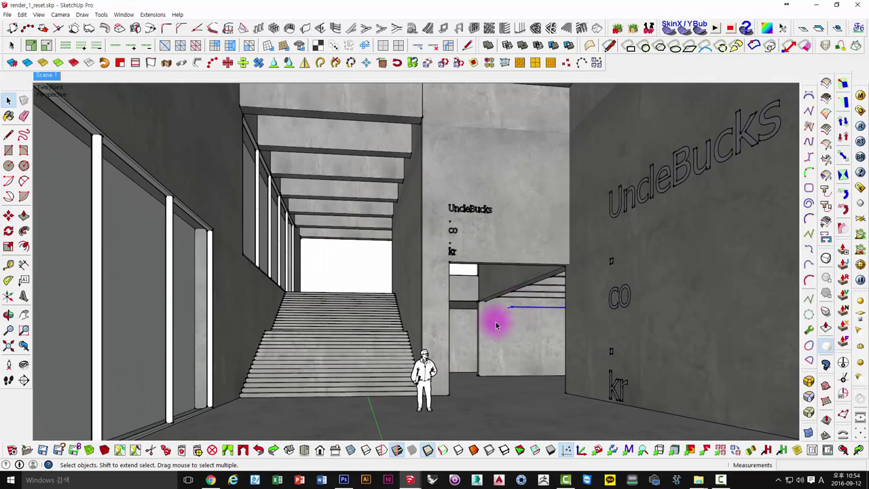
pyautogui.scroll(1, 495, 319)
pyautogui.scroll(1, 491, 312)
pyautogui.scroll(5, 517, 313)
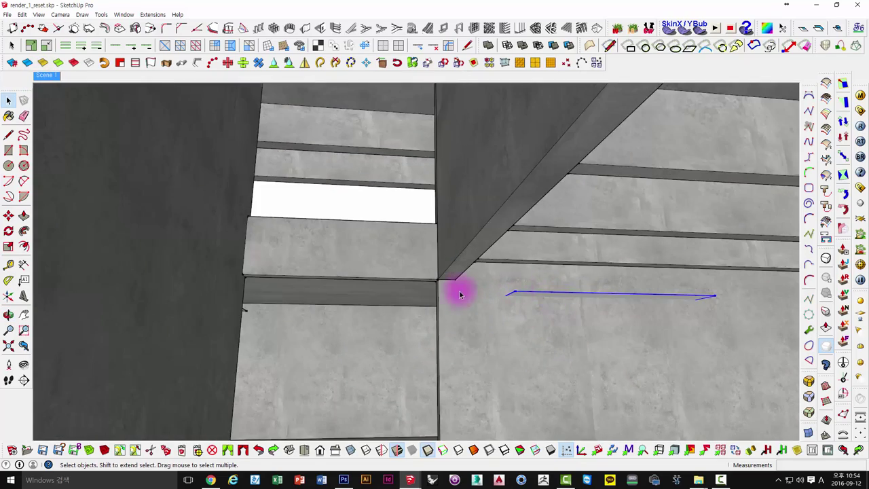
pyautogui.scroll(1, 459, 294)
pyautogui.scroll(2, 554, 304)
pyautogui.moveTo(525, 316)
pyautogui.mouseDown(button='middle')
pyautogui.moveTo(532, 301)
pyautogui.moveTo(655, 293)
pyautogui.moveTo(662, 305)
pyautogui.moveTo(576, 271)
pyautogui.moveTo(722, 278)
pyautogui.moveTo(656, 286)
pyautogui.mouseUp(button='middle')
pyautogui.press('s')
pyautogui.moveTo(656, 285)
pyautogui.mouseDown()
pyautogui.moveTo(568, 267)
pyautogui.moveTo(536, 272)
pyautogui.mouseUp()
# Copy the plane to a spot under the beams, scaling it 1.32 wide and 2.76 deep
pyautogui.moveTo(533, 320)
pyautogui.mouseDown(button='middle')
pyautogui.moveTo(491, 317)
pyautogui.moveTo(463, 336)
pyautogui.moveTo(355, 281)
pyautogui.moveTo(391, 273)
pyautogui.mouseUp(button='middle')
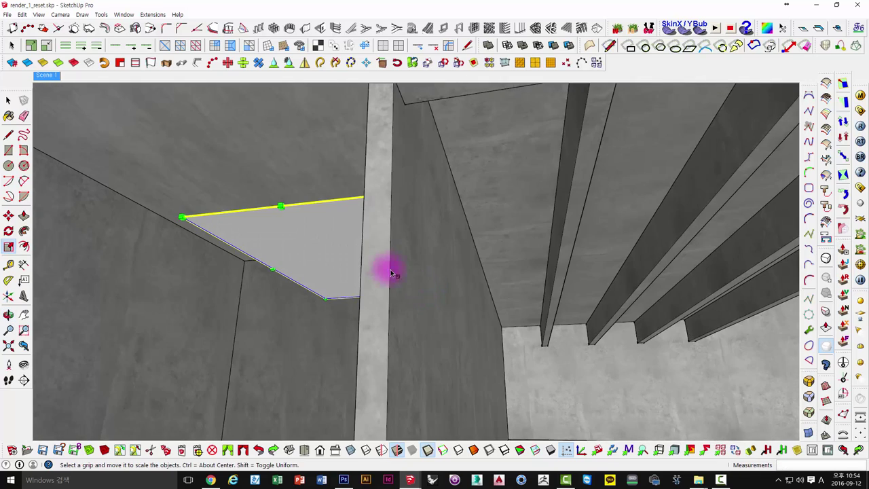
pyautogui.press('m')
pyautogui.press('ctrl')
pyautogui.click(211, 161)
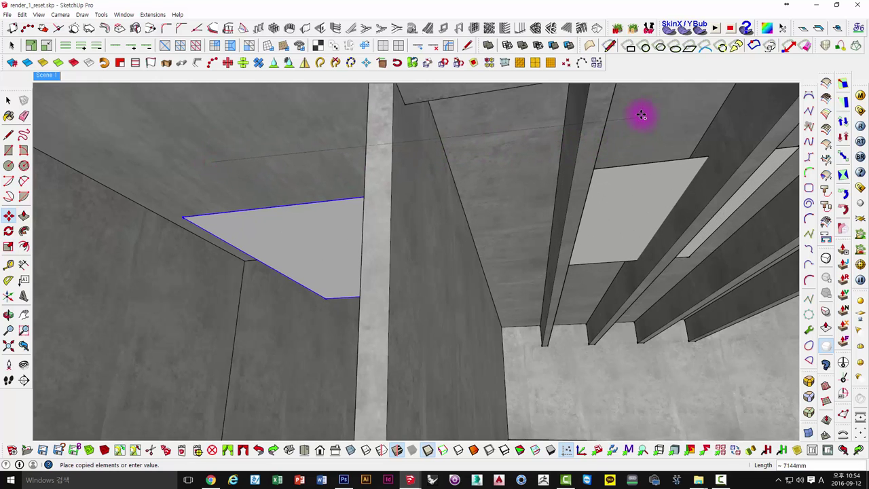
pyautogui.click(637, 237)
pyautogui.moveTo(636, 237)
pyautogui.mouseDown(button='middle')
pyautogui.moveTo(504, 224)
pyautogui.moveTo(442, 274)
pyautogui.moveTo(235, 273)
pyautogui.mouseUp(button='middle')
pyautogui.click(167, 336)
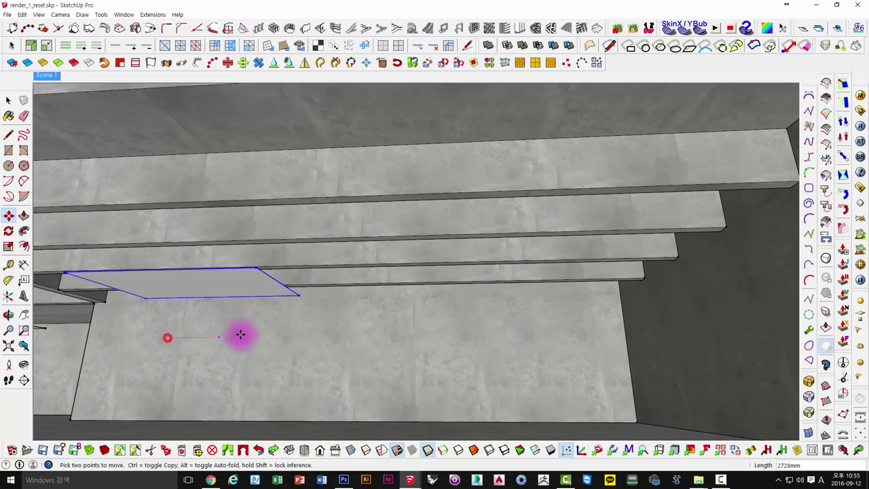
pyautogui.click(467, 338)
pyautogui.moveTo(466, 334)
pyautogui.mouseDown(button='middle')
pyautogui.moveTo(485, 305)
pyautogui.moveTo(475, 324)
pyautogui.moveTo(425, 277)
pyautogui.mouseUp(button='middle')
pyautogui.press('s')
pyautogui.moveTo(422, 274); pyautogui.dragTo(364, 277)
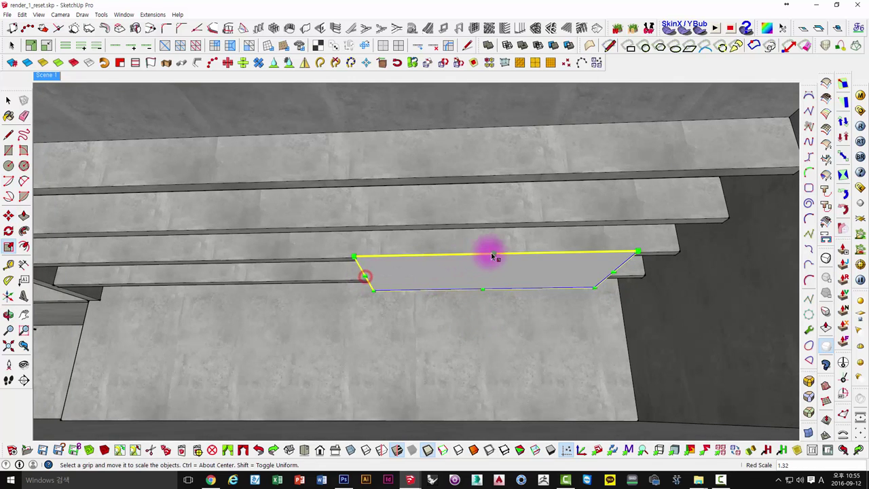
pyautogui.moveTo(494, 246); pyautogui.dragTo(520, 97)
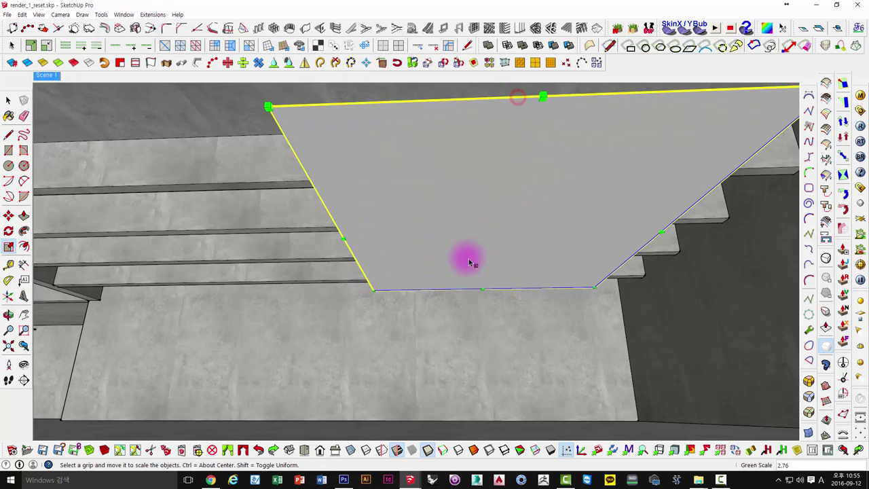
pyautogui.moveTo(468, 256)
pyautogui.mouseDown(button='middle')
pyautogui.moveTo(438, 294)
pyautogui.moveTo(473, 367)
pyautogui.mouseUp(button='middle')
# Raise that copy up among the beams and return to Scene 1
pyautogui.press('s')
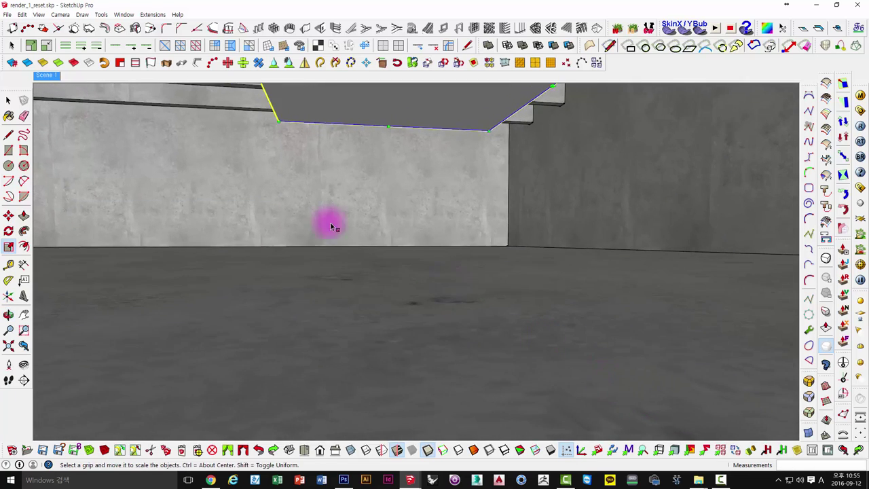
pyautogui.moveTo(330, 223)
pyautogui.mouseDown(button='middle')
pyautogui.moveTo(515, 275)
pyautogui.moveTo(514, 262)
pyautogui.moveTo(539, 251)
pyautogui.mouseUp(button='middle')
pyautogui.press('m')
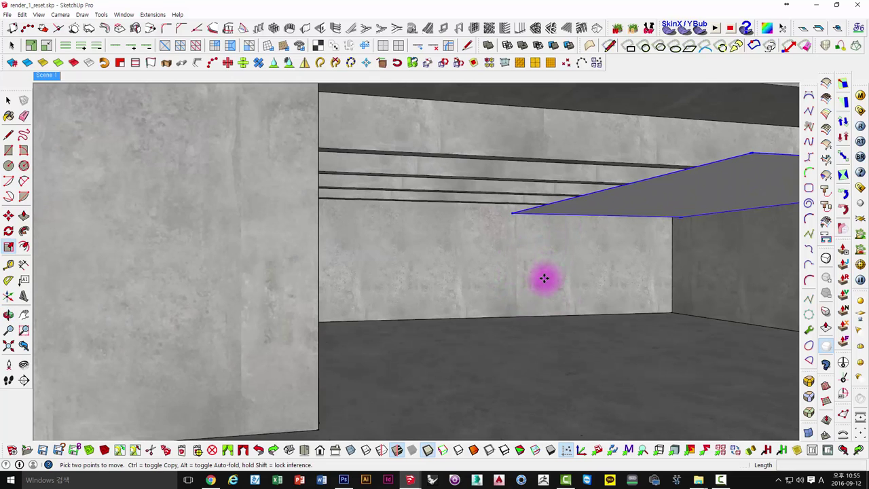
pyautogui.click(544, 274)
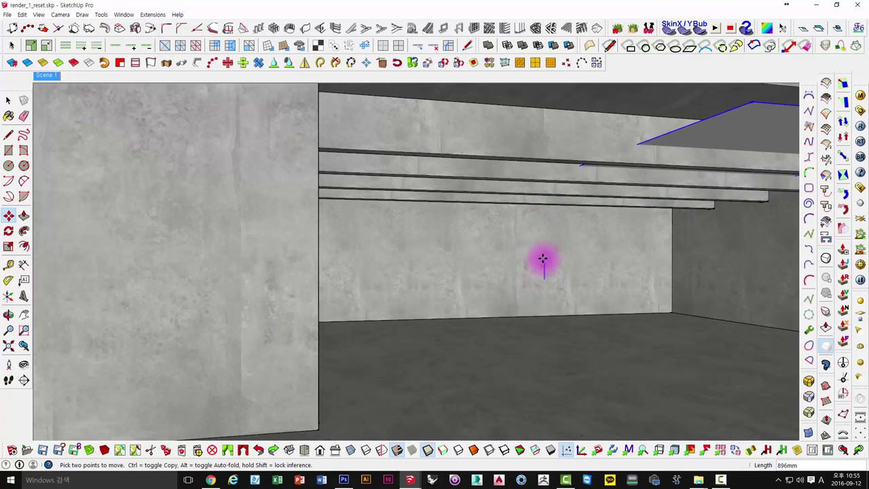
pyautogui.press('space')
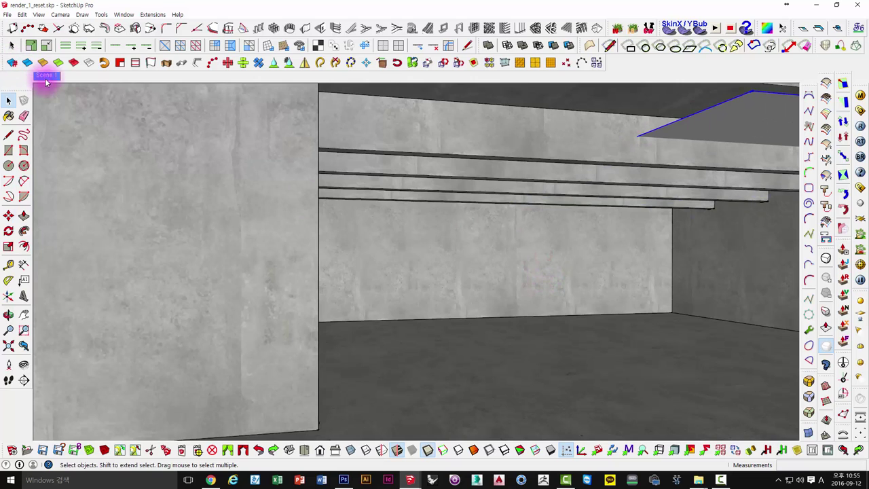
pyautogui.click(46, 76)
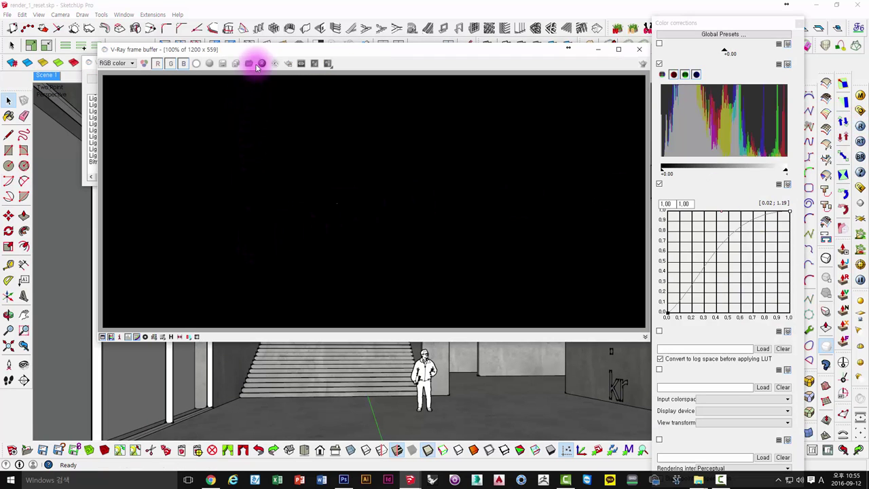
# Close the V-Ray frame buffer once the stair-hall test render finishes
pyautogui.moveTo(271, 53); pyautogui.dragTo(240, 62)
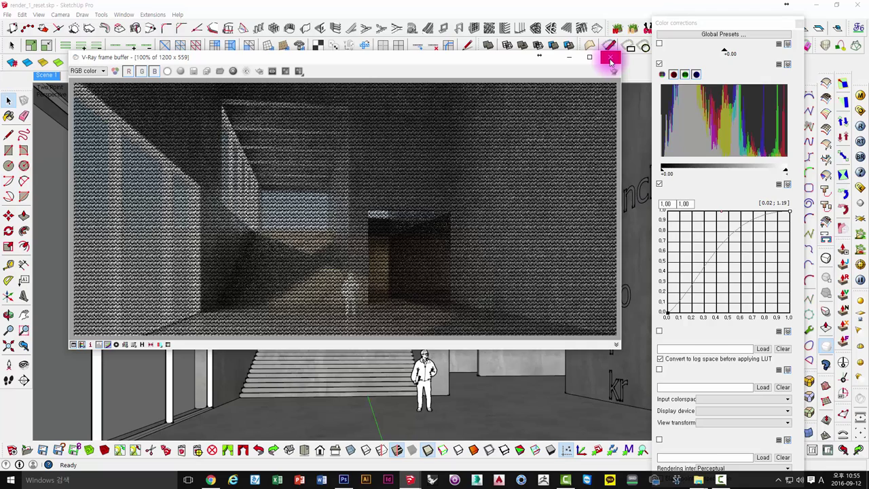
pyautogui.click(611, 60)
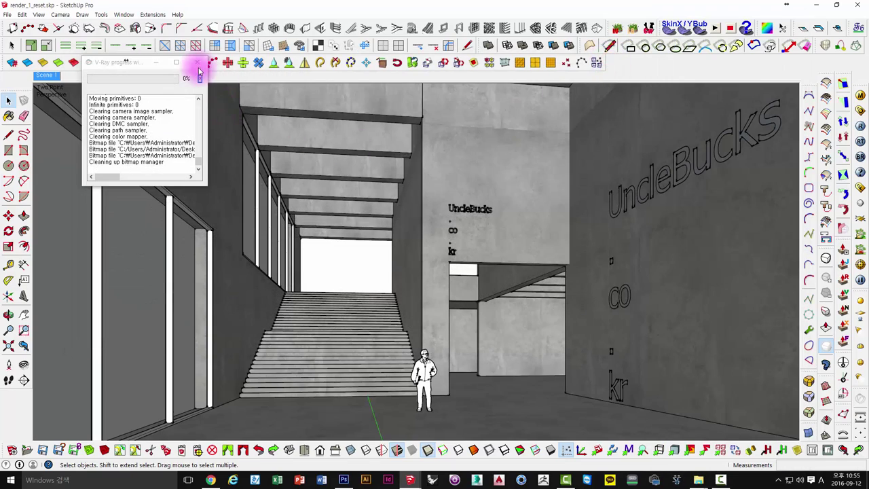
# Shift the ceiling light panel between the beams
pyautogui.moveTo(265, 121); pyautogui.dragTo(466, 339, button='middle')
pyautogui.scroll(5, 577, 333)
pyautogui.moveTo(577, 334)
pyautogui.mouseDown(button='middle')
pyautogui.moveTo(277, 336)
pyautogui.moveTo(484, 251)
pyautogui.mouseUp(button='middle')
pyautogui.click(552, 219)
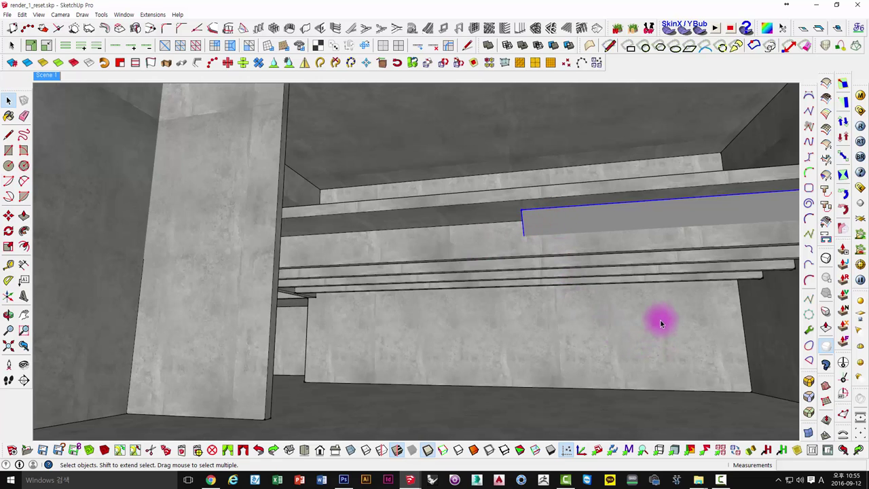
pyautogui.press('m')
pyautogui.moveTo(660, 319); pyautogui.dragTo(606, 313)
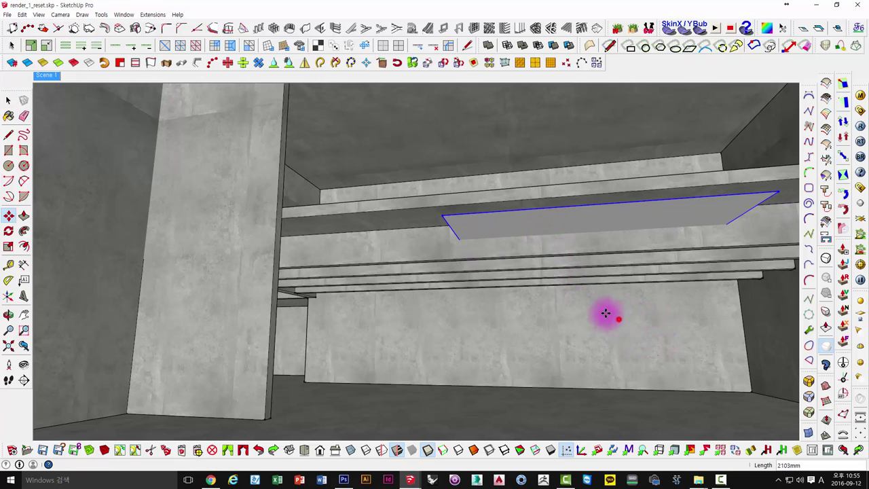
pyautogui.press('space')
# Explode the panel group and raise its V-Ray light intensity from 6.0 to 100.0
pyautogui.rightClick(548, 217)
pyautogui.click(577, 286)
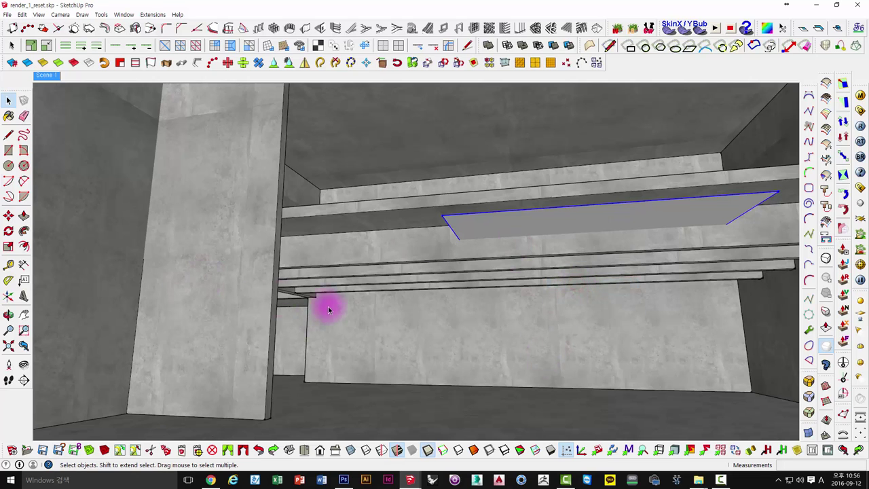
pyautogui.moveTo(364, 330); pyautogui.dragTo(251, 314, button='middle')
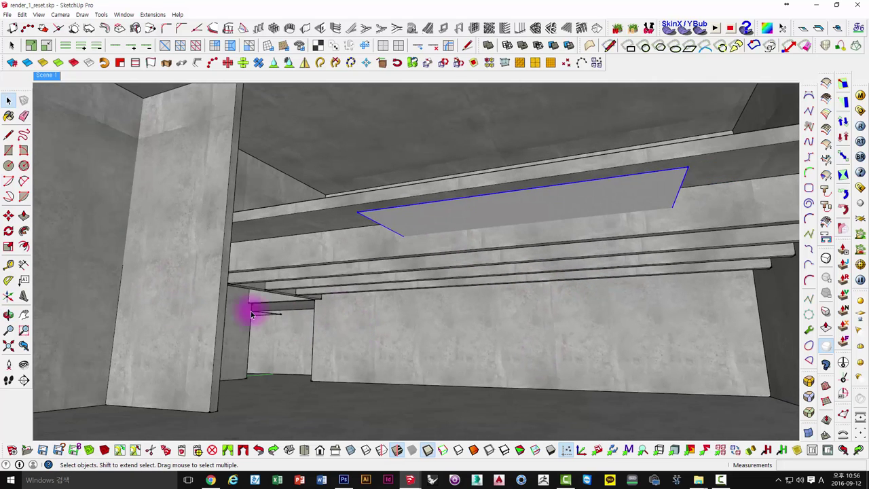
pyautogui.rightClick(433, 212)
pyautogui.moveTo(475, 383)
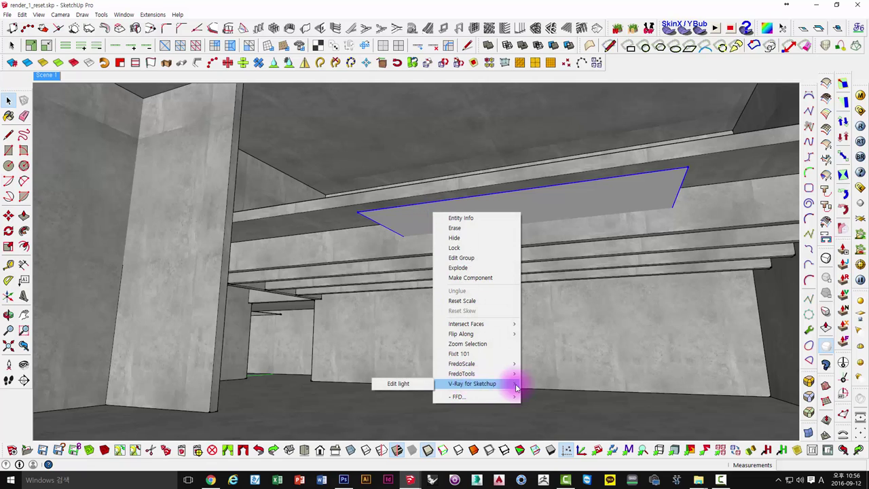
pyautogui.click(404, 384)
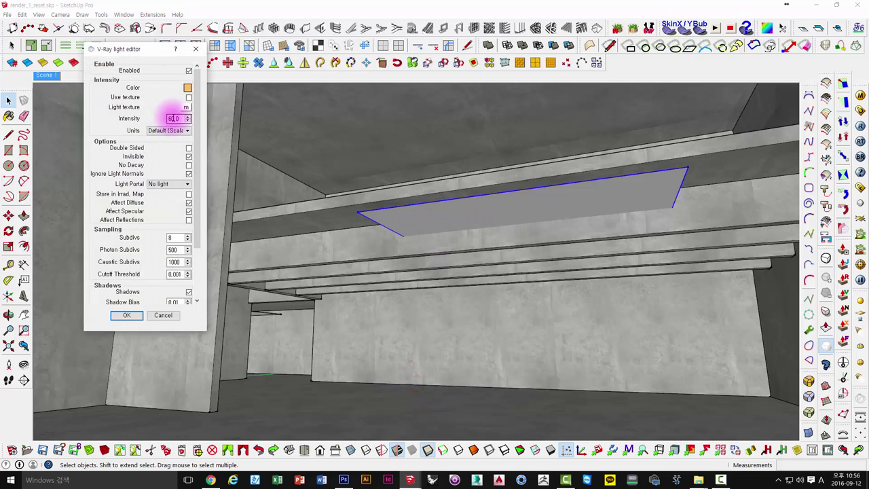
pyautogui.moveTo(174, 118); pyautogui.dragTo(163, 120)
pyautogui.write('100')
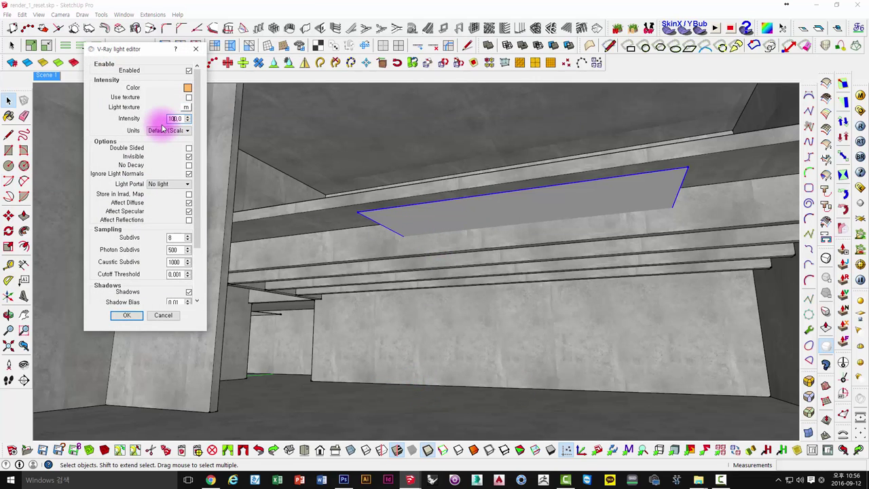
pyautogui.press('Return')
pyautogui.click(42, 76)
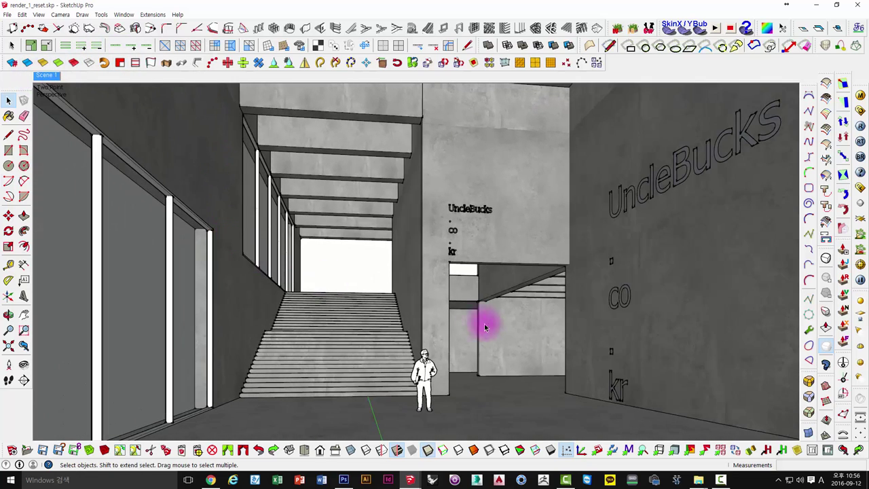
# Shift the element near the inner doorway, then run and close a fresh V-Ray render
pyautogui.press('m')
pyautogui.click(532, 322)
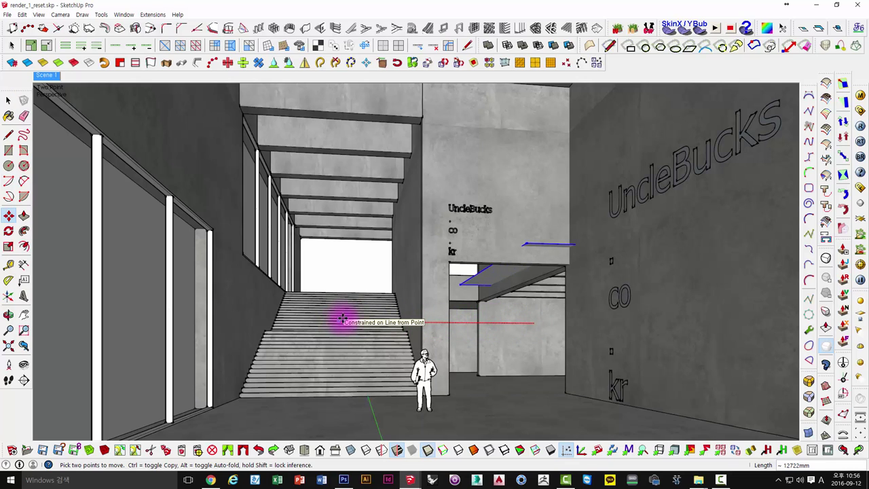
pyautogui.click(492, 327)
pyautogui.press('space')
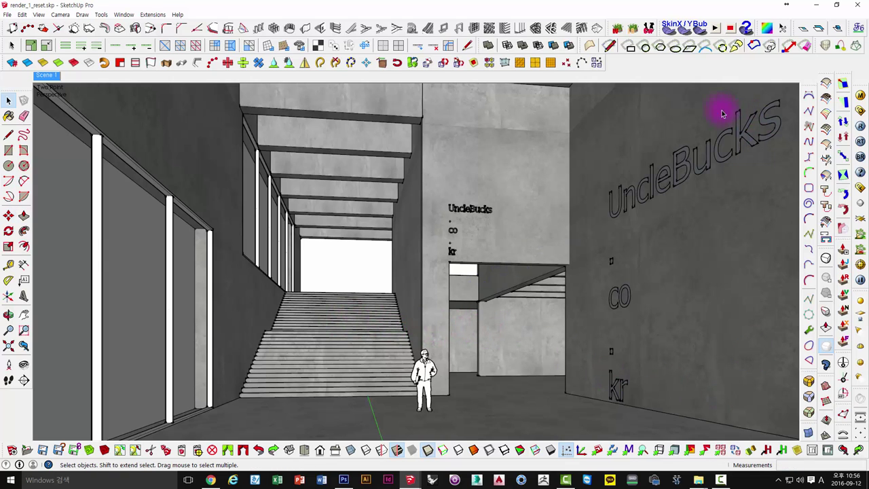
pyautogui.click(860, 126)
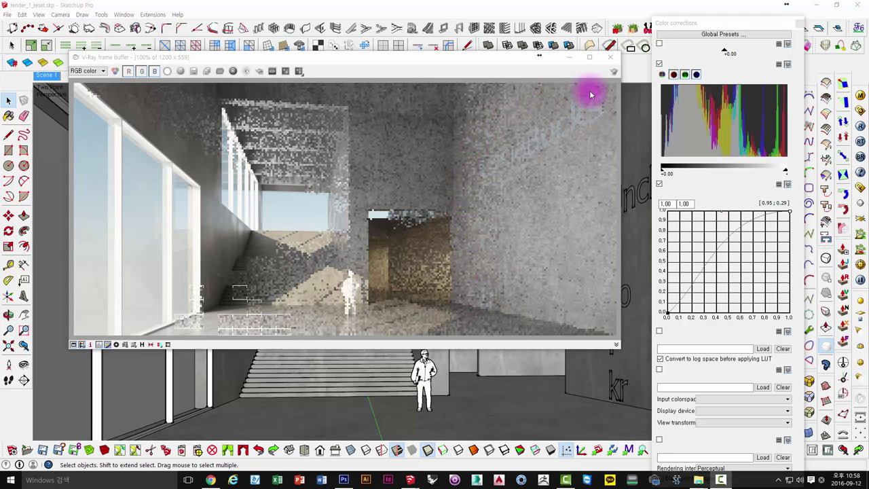
pyautogui.click(612, 60)
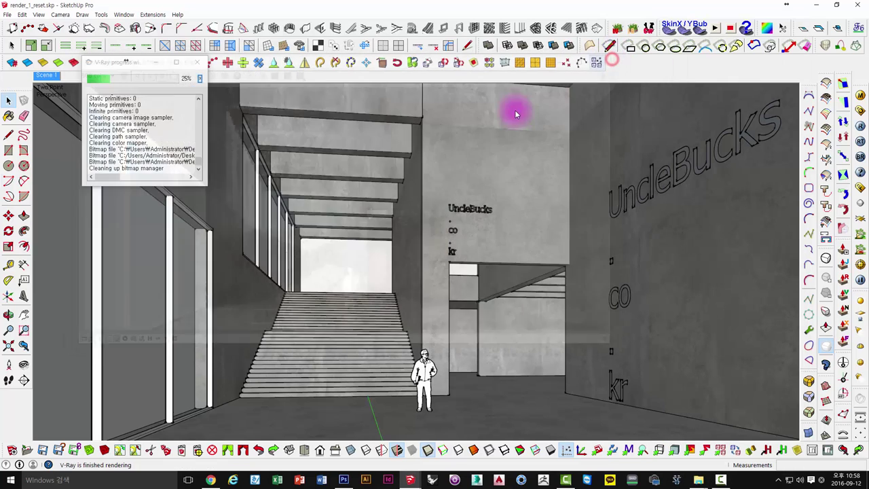
# Paint the left window frames with the dark gray Color_008 from the Colors library
pyautogui.click(196, 66)
pyautogui.click(177, 203)
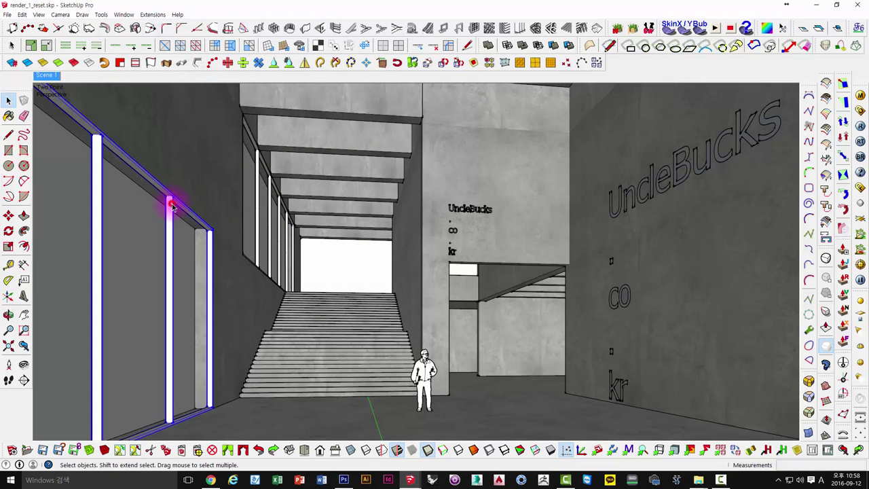
pyautogui.click(858, 103)
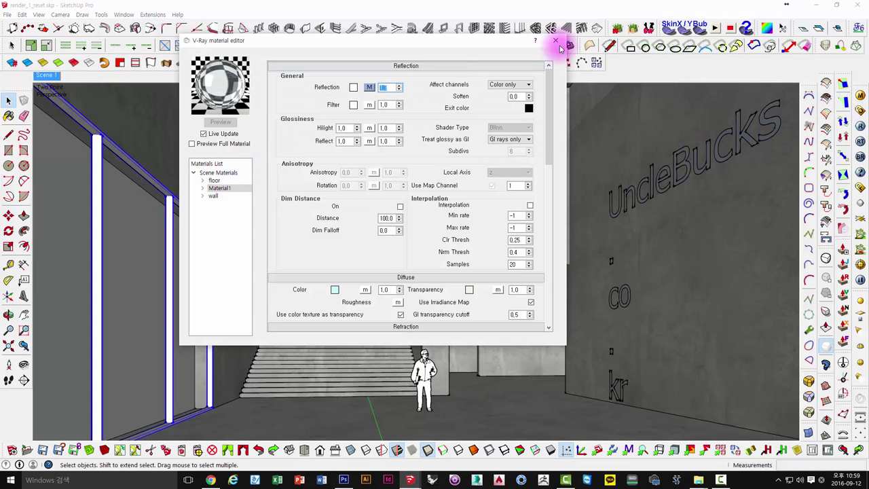
pyautogui.moveTo(496, 40); pyautogui.dragTo(629, 100)
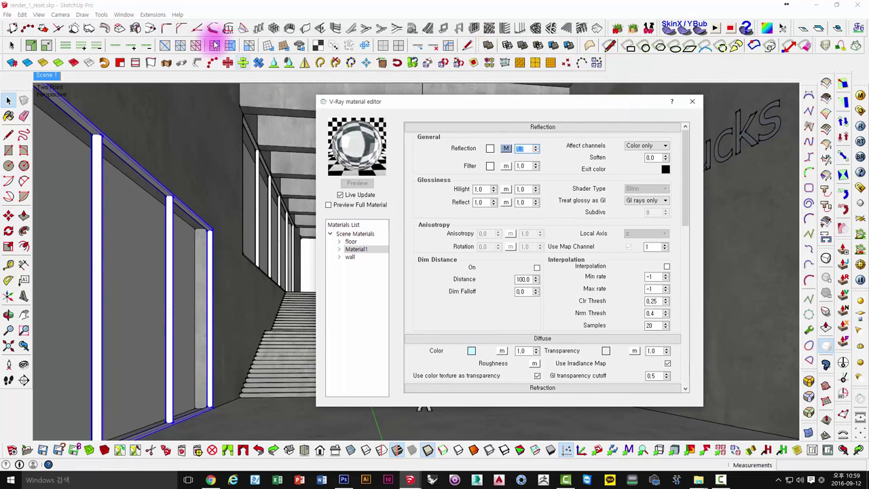
pyautogui.click(123, 14)
pyautogui.click(97, 51)
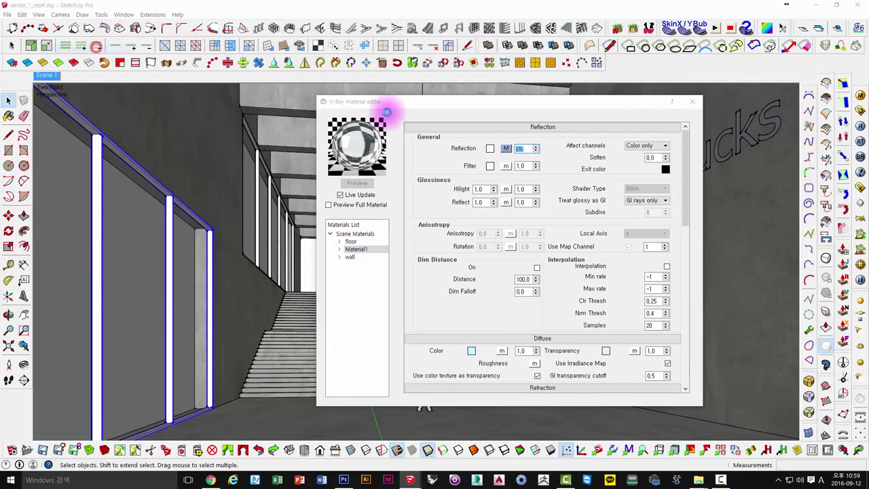
pyautogui.moveTo(319, 107); pyautogui.dragTo(414, 91)
pyautogui.click(324, 139)
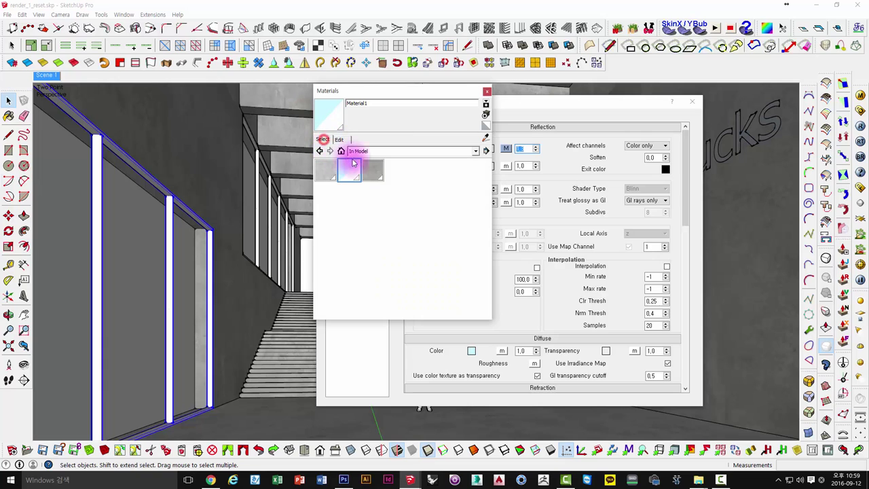
pyautogui.click(370, 151)
pyautogui.click(372, 203)
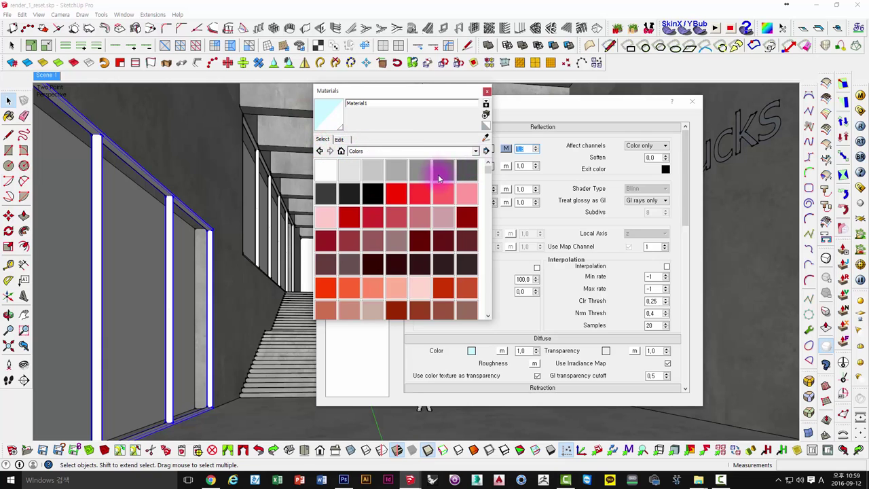
pyautogui.click(351, 195)
pyautogui.click(178, 197)
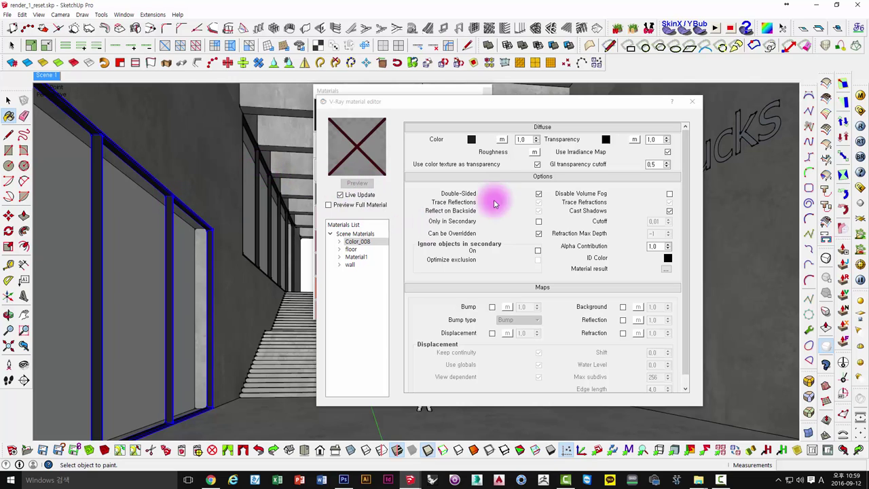
# Add a Reflection layer to Color_008 with reflect glossiness 0.7, keeping the Blinn shader
pyautogui.rightClick(353, 242)
pyautogui.moveTo(413, 247)
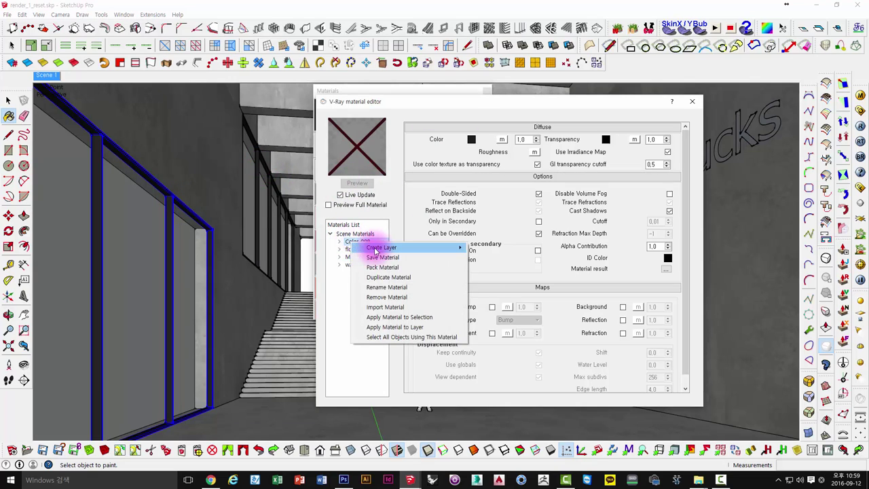
pyautogui.click(502, 260)
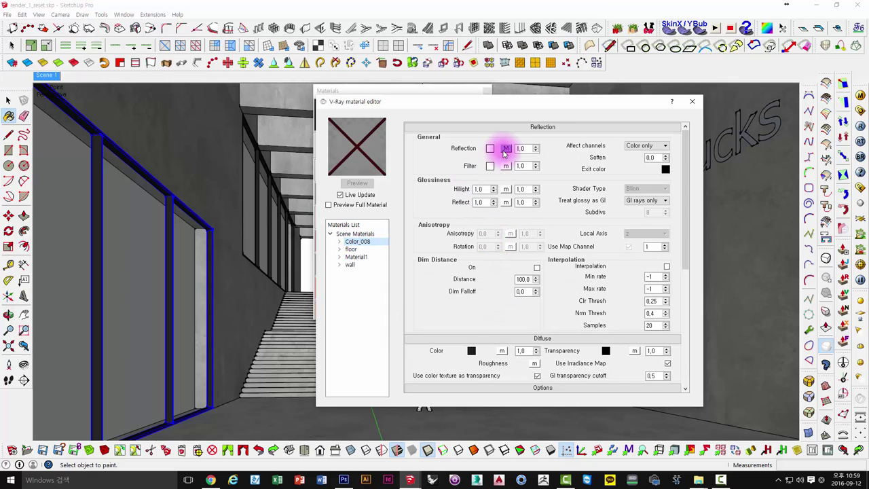
pyautogui.doubleClick(483, 202)
pyautogui.write('0,')
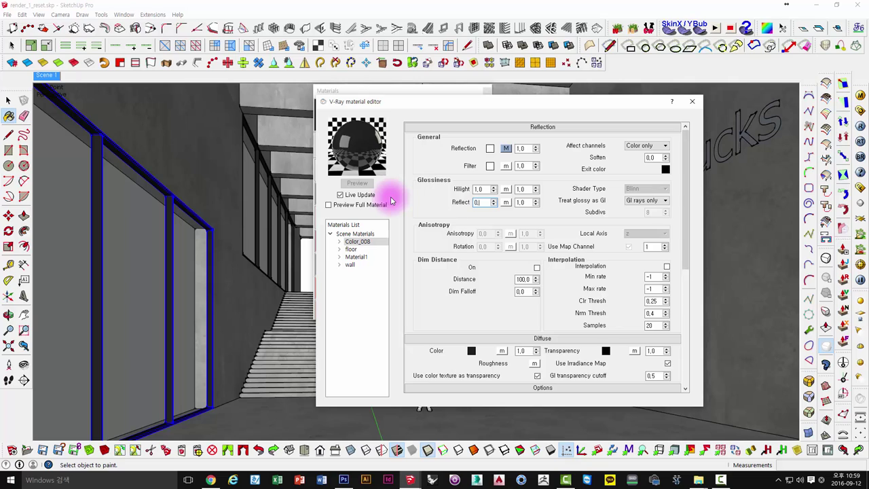
pyautogui.write('8')
pyautogui.press('Return')
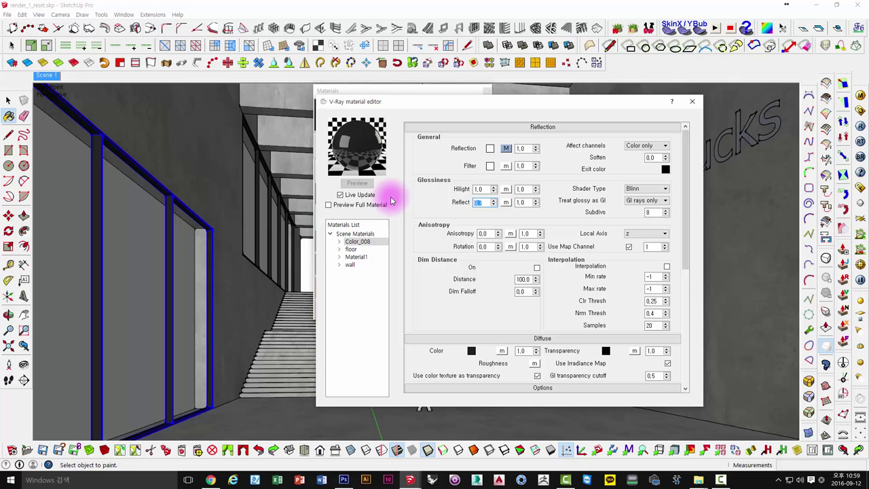
pyautogui.click(482, 188)
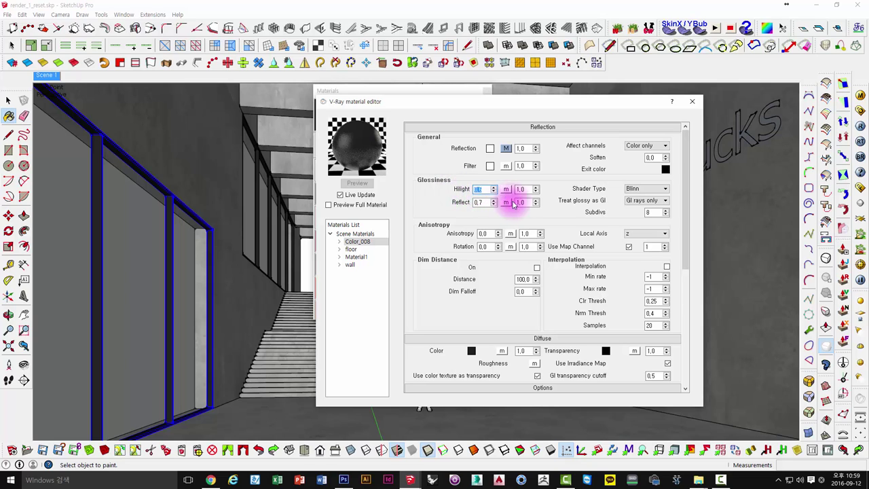
pyautogui.click(645, 188)
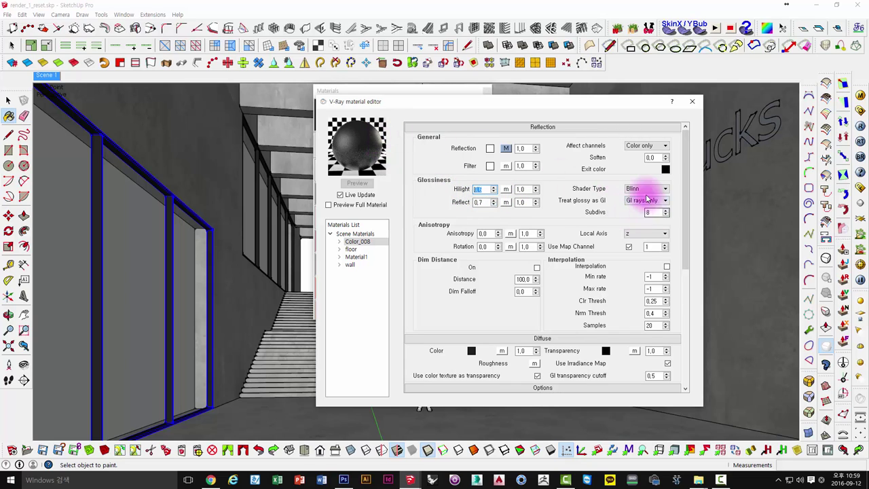
pyautogui.click(641, 188)
# Paint both UncleBucks signs with the black Color_009 material
pyautogui.click(692, 101)
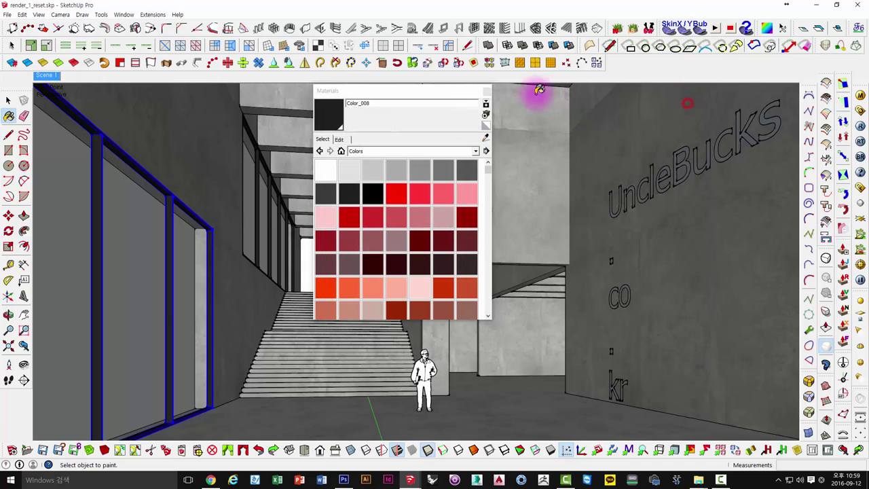
pyautogui.click(488, 90)
pyautogui.press('space')
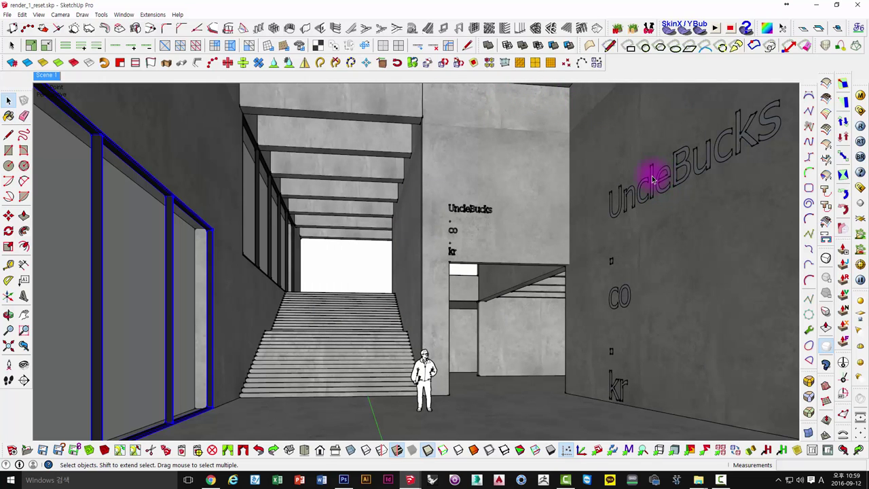
pyautogui.click(656, 180)
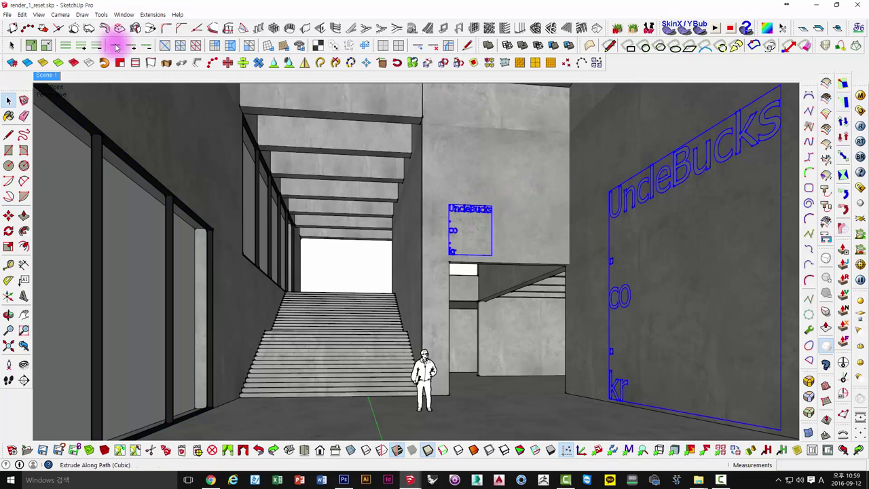
pyautogui.click(123, 14)
pyautogui.click(120, 59)
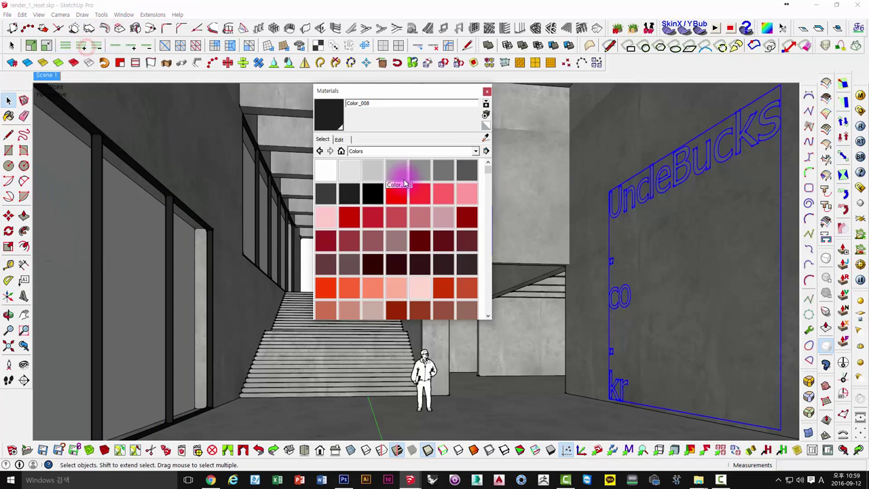
pyautogui.click(372, 195)
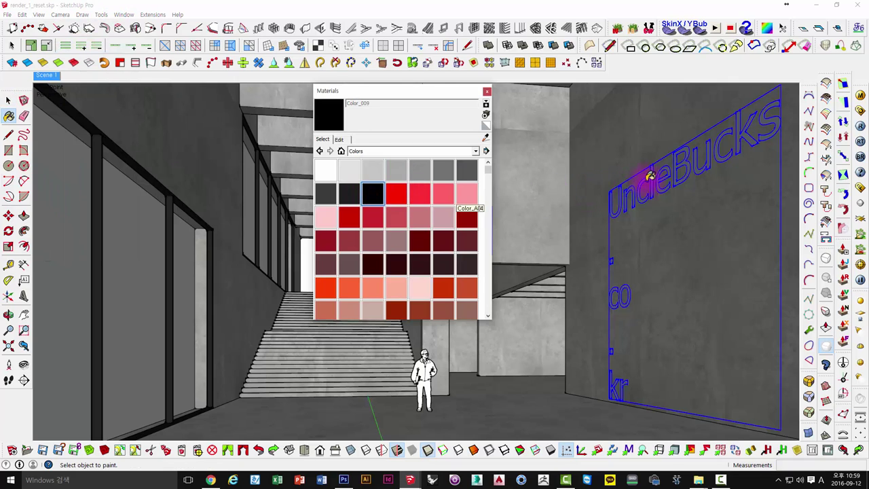
pyautogui.click(650, 174)
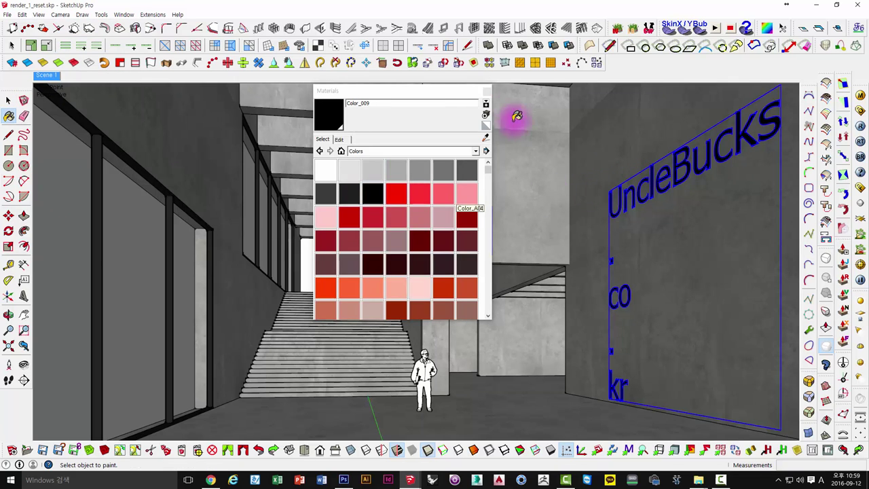
pyautogui.click(486, 91)
pyautogui.press('space')
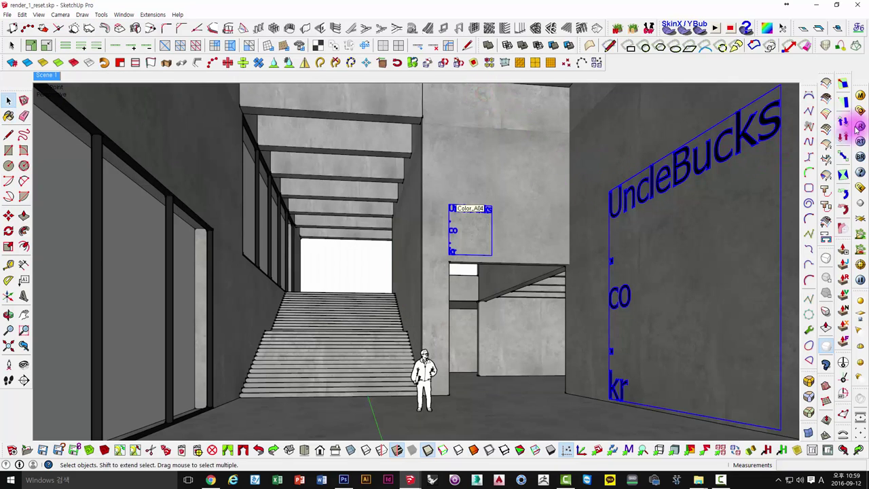
# Add a Reflection layer to Color_009 and set its reflection amount to 2.3
pyautogui.click(859, 95)
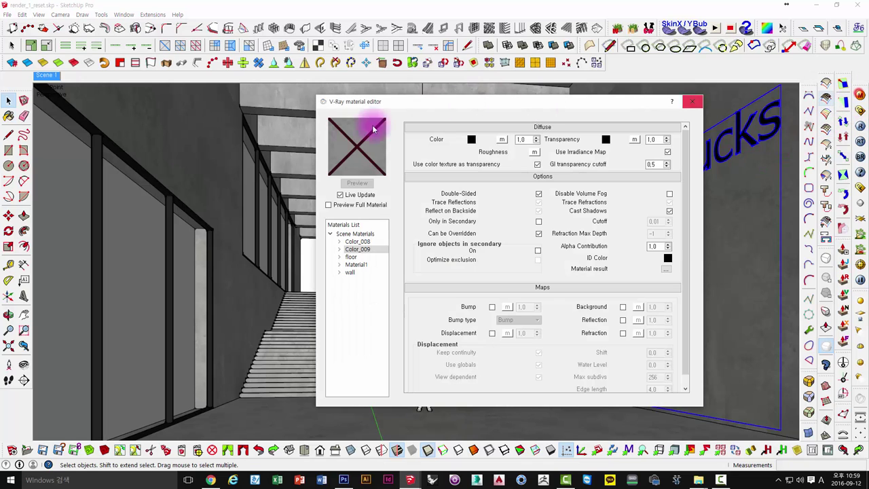
pyautogui.rightClick(356, 250)
pyautogui.moveTo(472, 265)
pyautogui.click(489, 266)
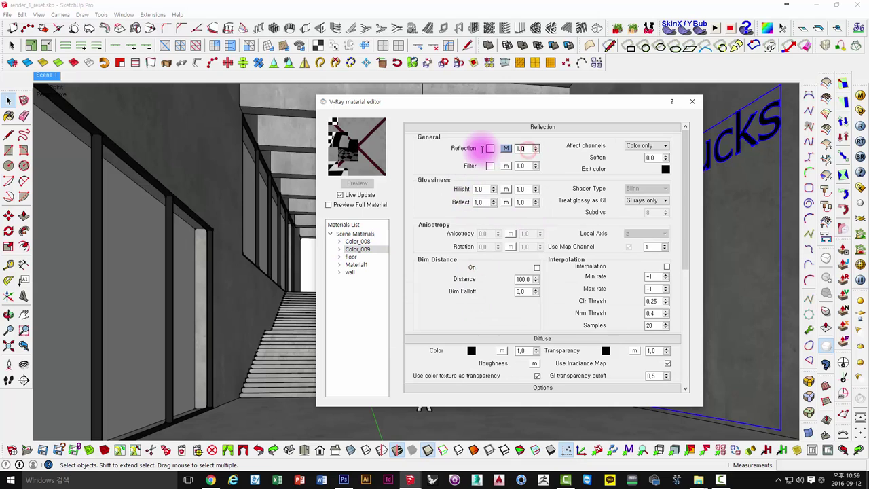
pyautogui.doubleClick(521, 148)
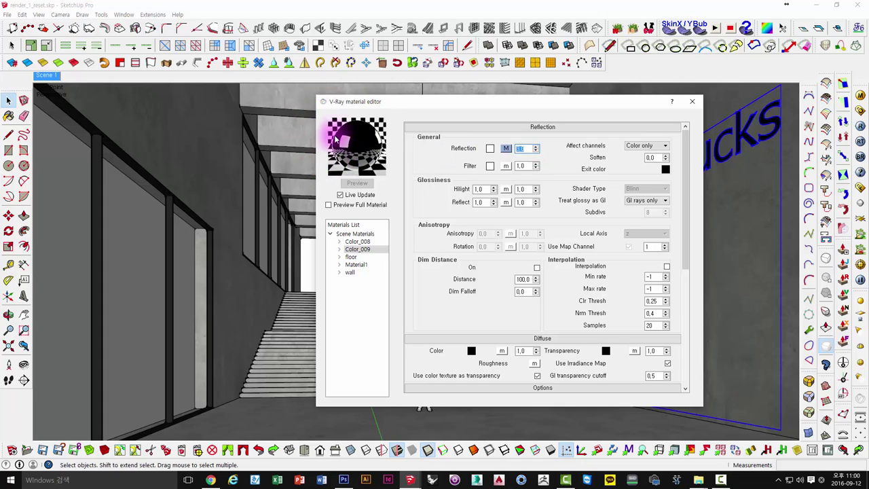
pyautogui.click(522, 149)
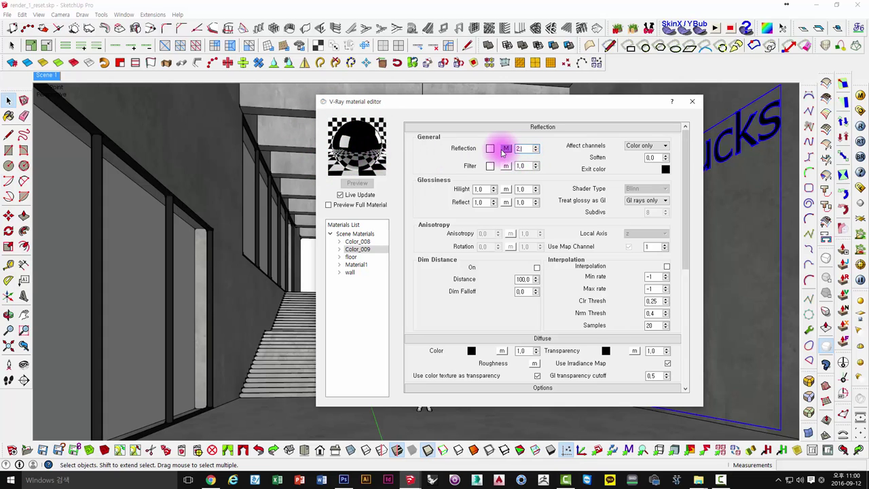
pyautogui.click(503, 151)
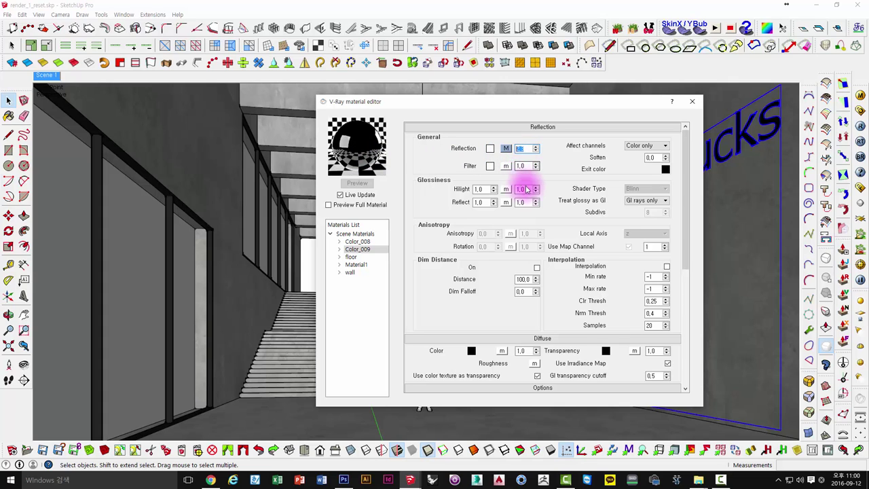
pyautogui.click(481, 203)
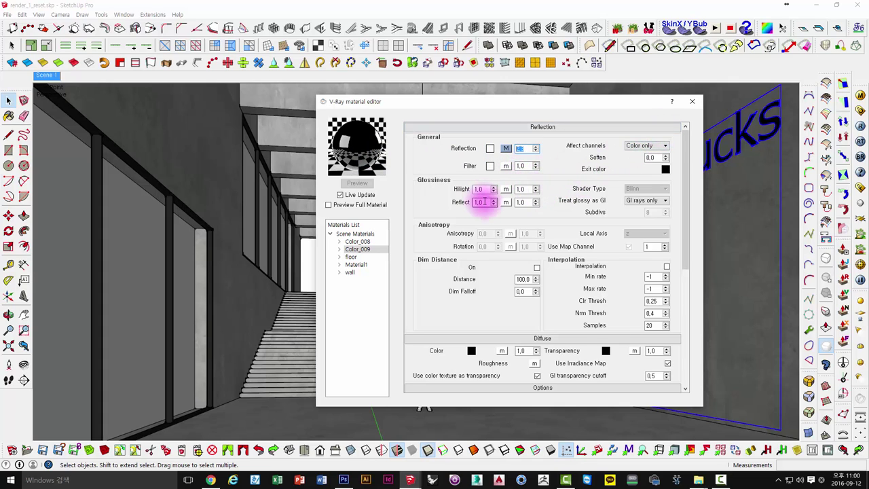
pyautogui.click(486, 202)
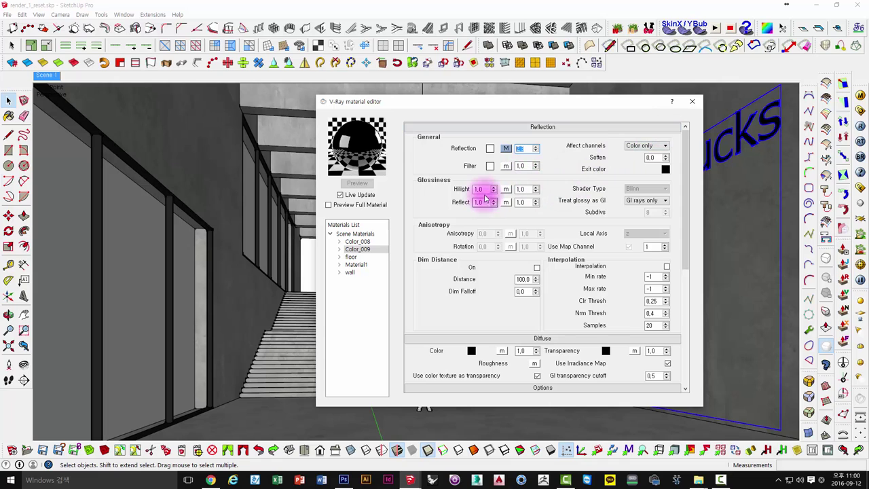
pyautogui.click(692, 105)
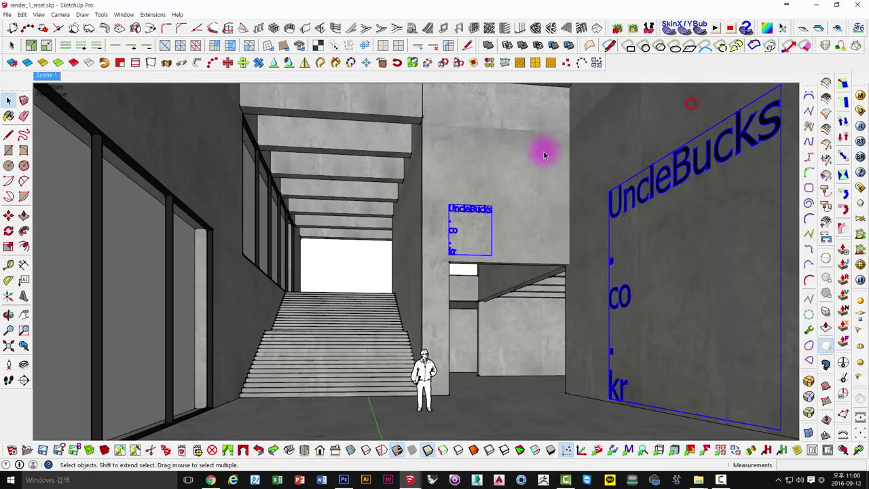
pyautogui.click(360, 251)
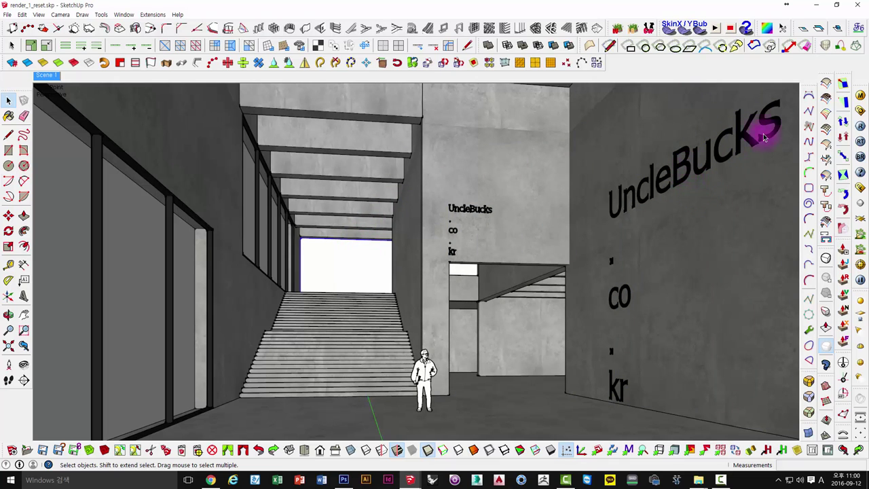
pyautogui.click(858, 125)
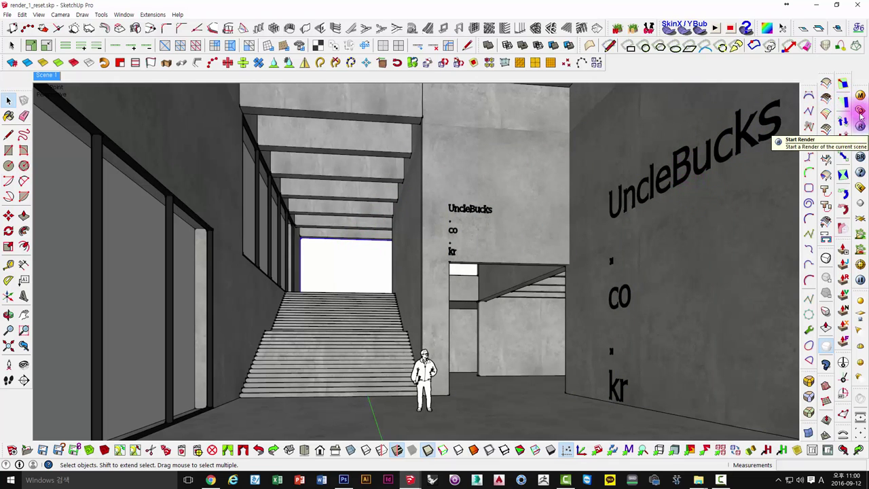
# Set Color_009's highlight glossiness to 0.6 and adjust reflection subdivisions, keeping Blinn shading
pyautogui.click(860, 96)
pyautogui.click(480, 189)
pyautogui.write('0,')
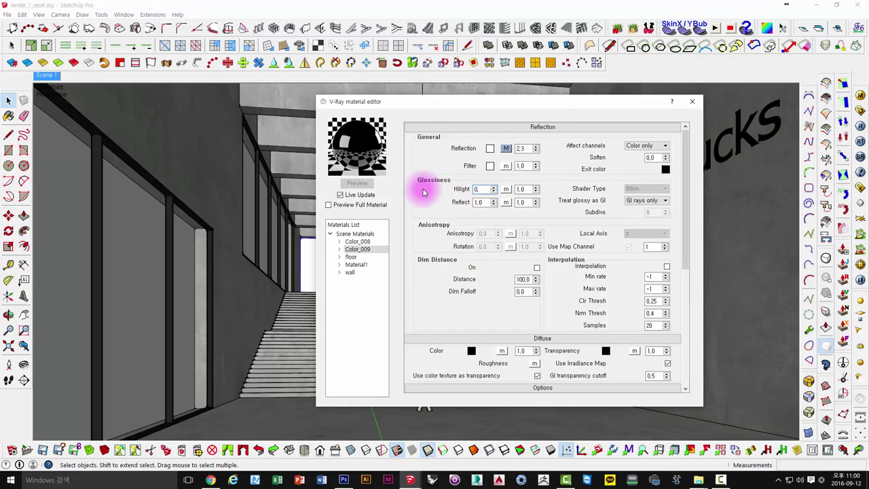
pyautogui.write('8')
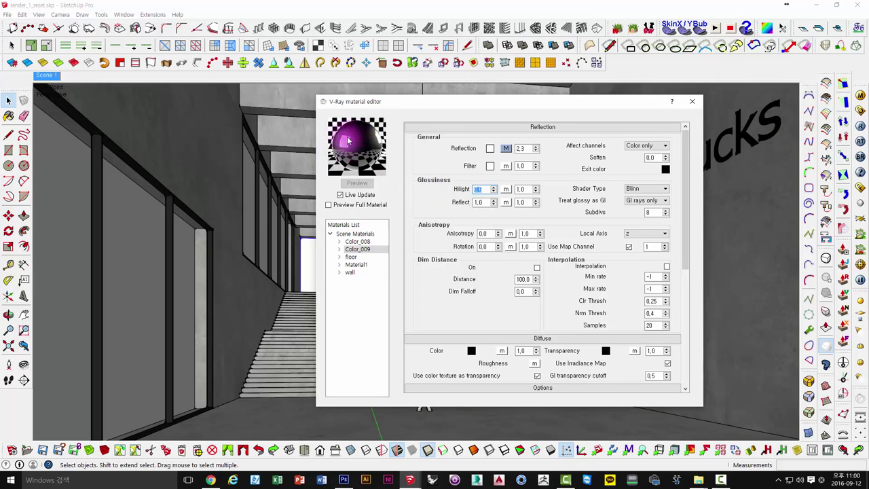
pyautogui.click(639, 190)
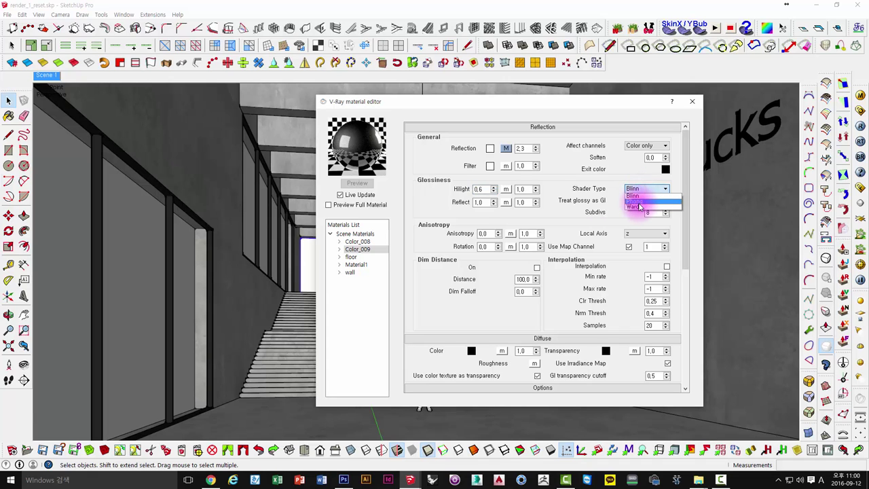
pyautogui.click(563, 105)
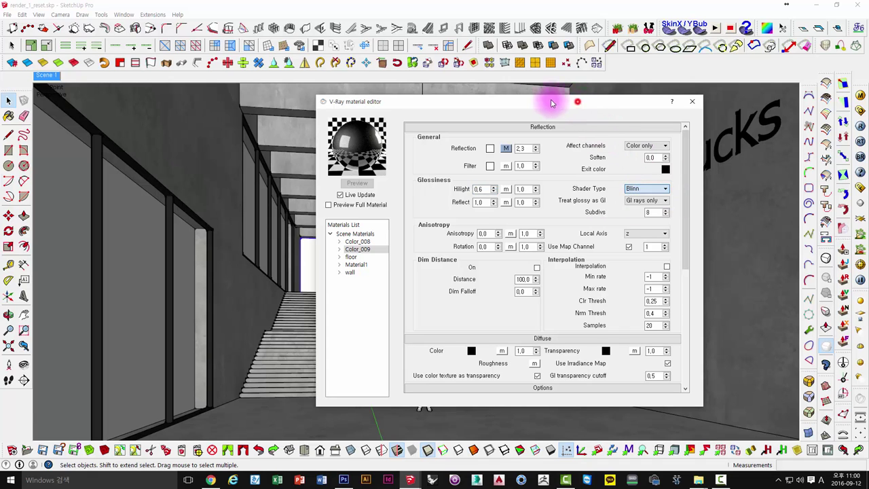
pyautogui.moveTo(547, 102); pyautogui.dragTo(411, 105)
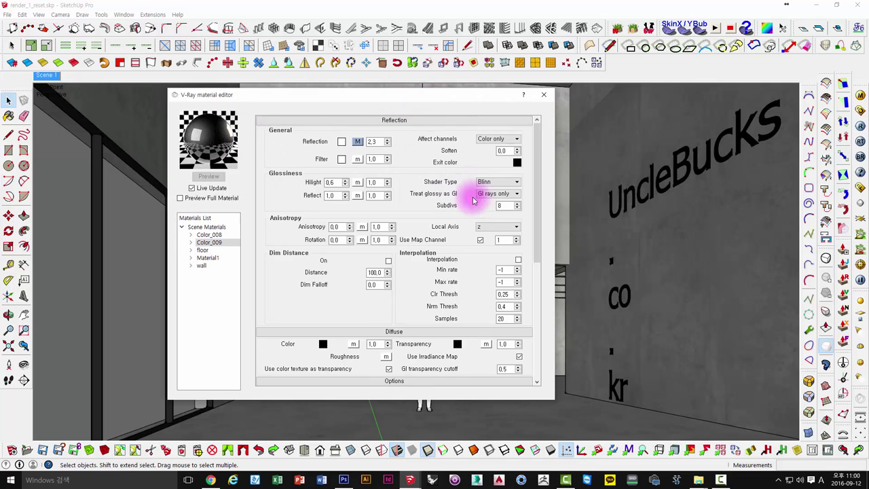
pyautogui.doubleClick(504, 206)
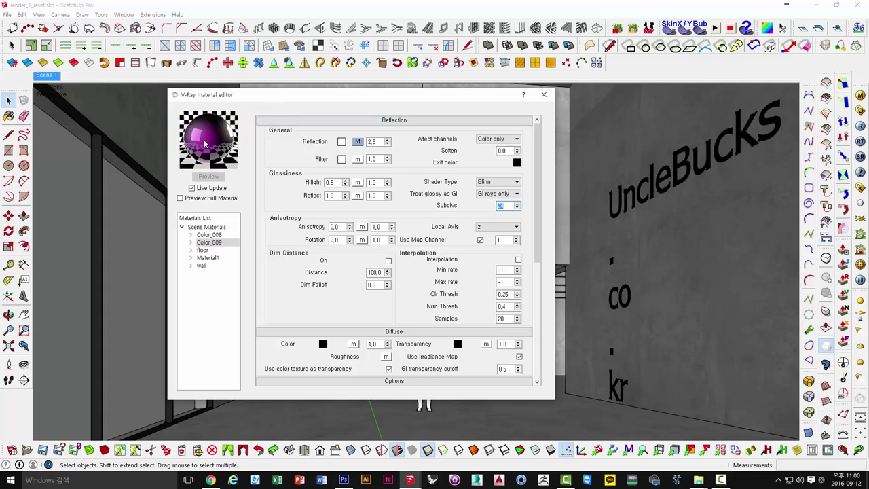
pyautogui.moveTo(223, 94); pyautogui.dragTo(245, 83)
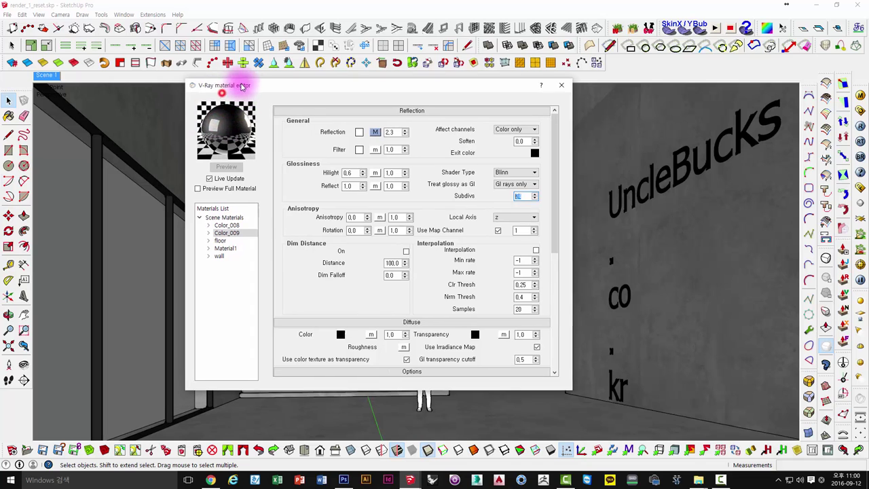
pyautogui.click(567, 83)
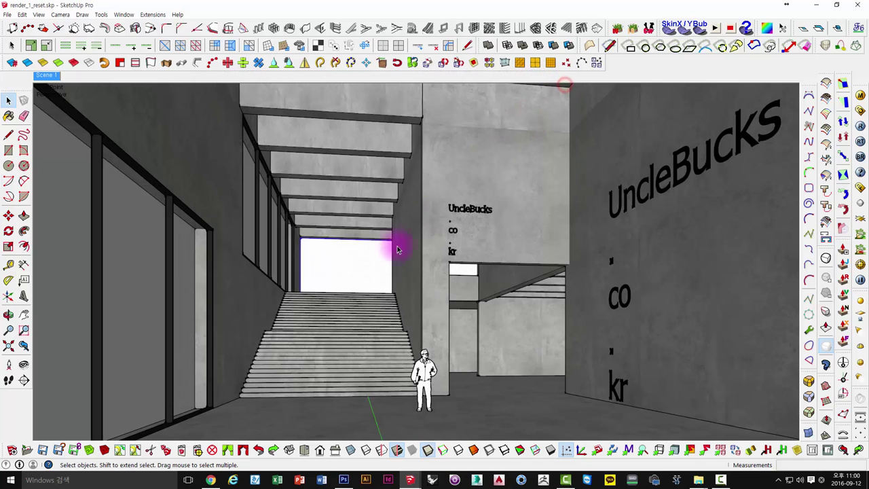
# Start a new V-Ray render of the lobby scene
pyautogui.click(367, 274)
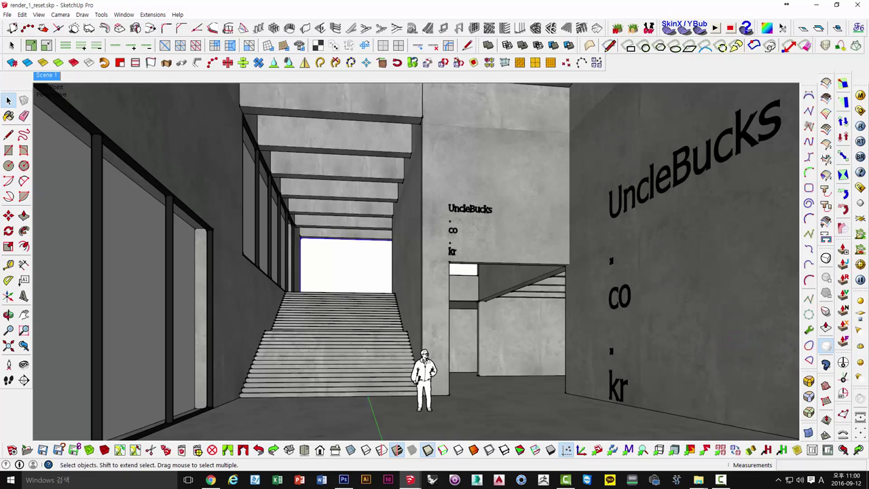
pyautogui.click(860, 125)
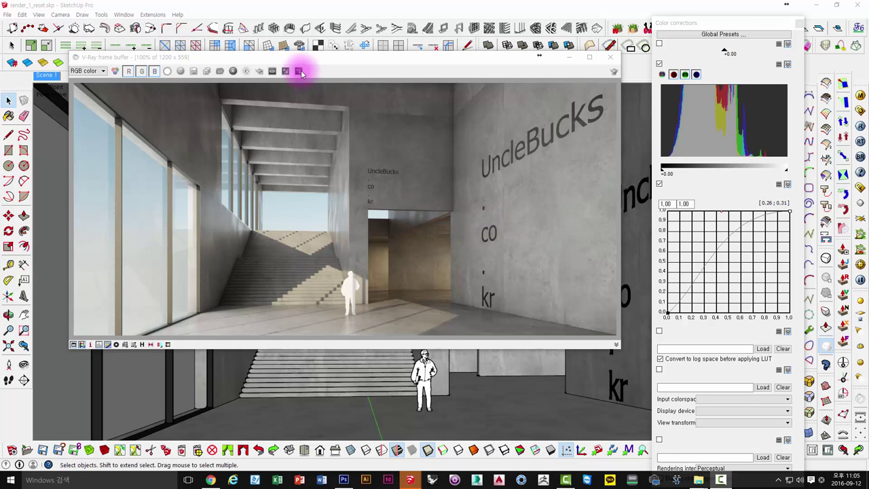
pyautogui.moveTo(311, 64)
pyautogui.mouseDown()
pyautogui.moveTo(345, 68)
pyautogui.moveTo(341, 60)
pyautogui.mouseUp()
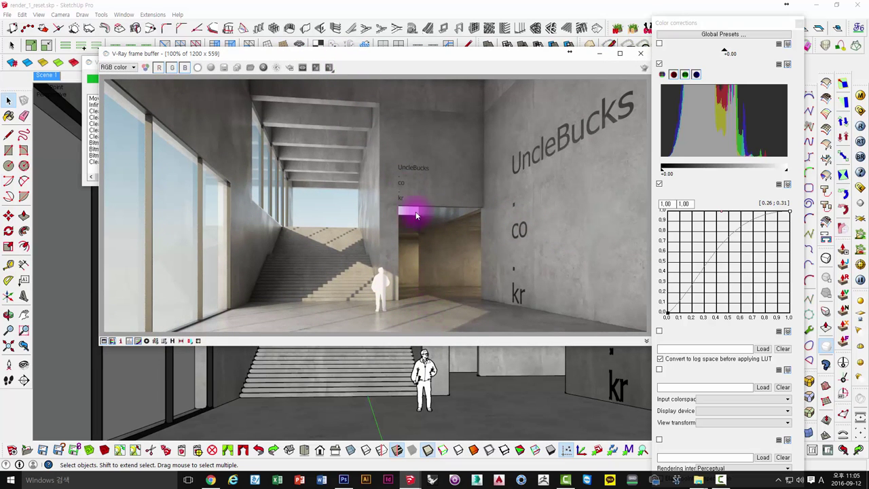
# Zoom into the render to inspect the UncleBucks lettering, then back out to 100%
pyautogui.scroll(4, 366, 215)
pyautogui.scroll(-1, 364, 209)
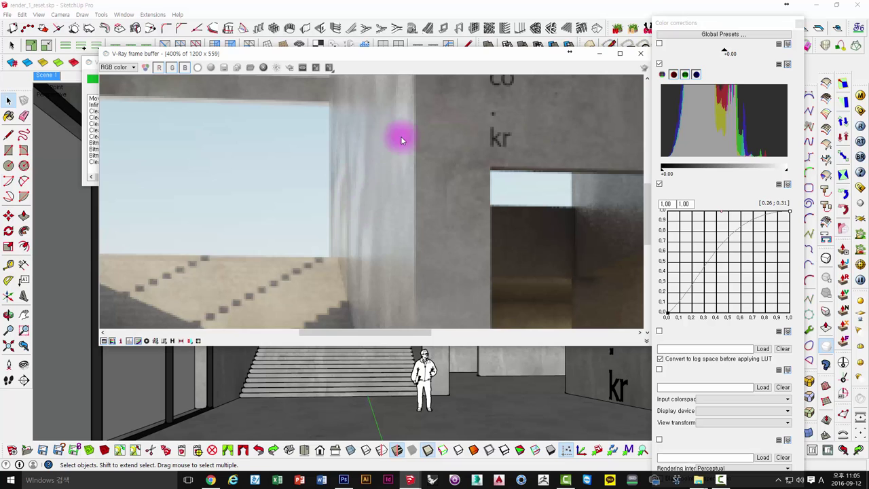
pyautogui.scroll(-1, 401, 141)
pyautogui.scroll(-1, 393, 156)
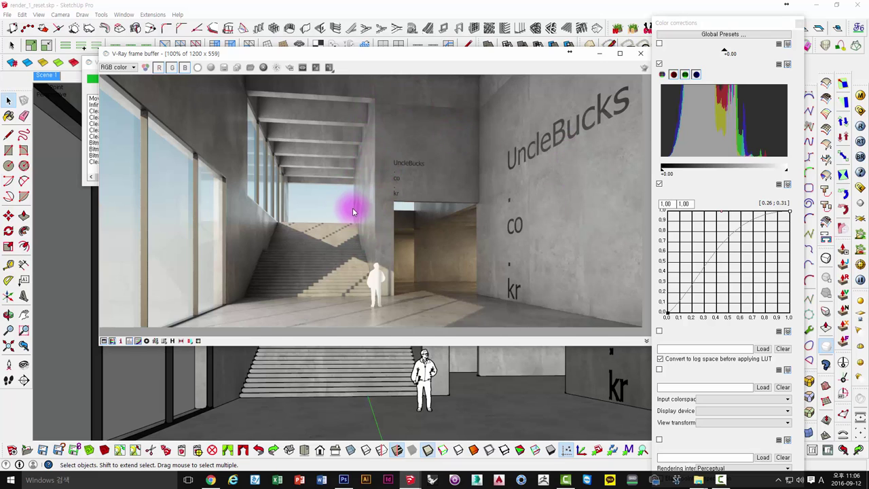
pyautogui.scroll(1, 434, 218)
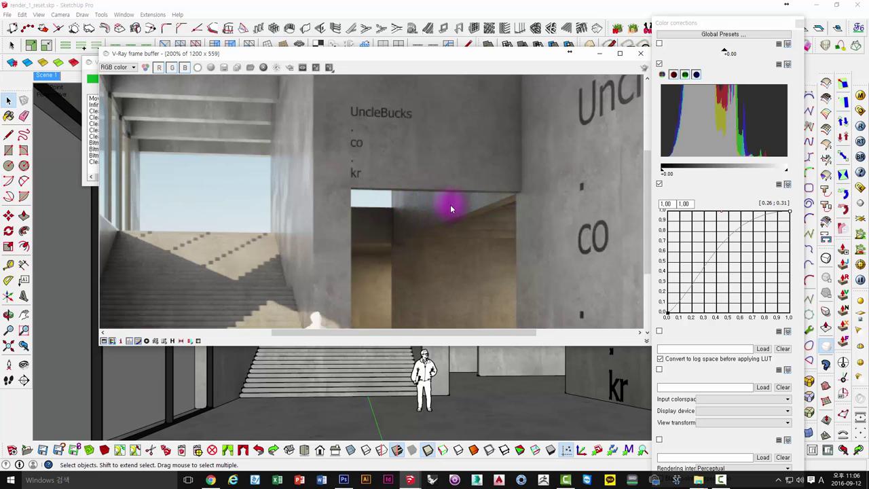
pyautogui.scroll(-1, 448, 207)
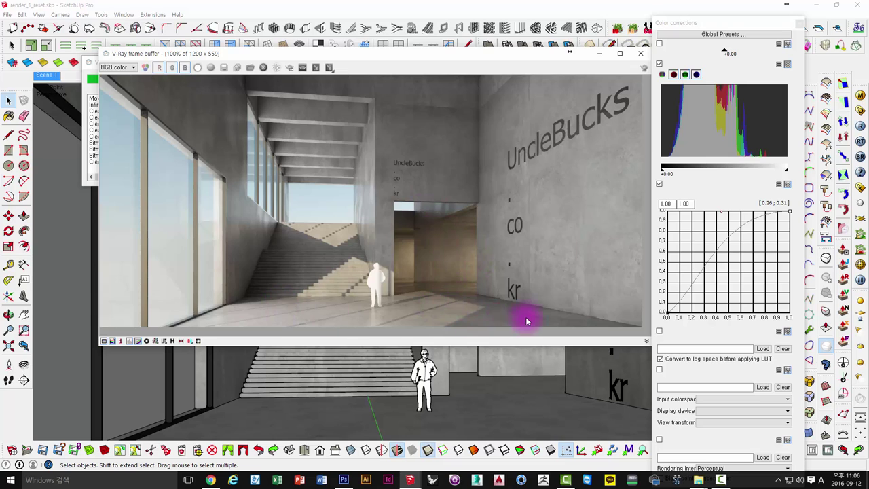
pyautogui.scroll(2, 527, 321)
pyautogui.scroll(-2, 475, 285)
pyautogui.scroll(2, 448, 258)
pyautogui.scroll(-1, 444, 273)
pyautogui.scroll(1, 446, 269)
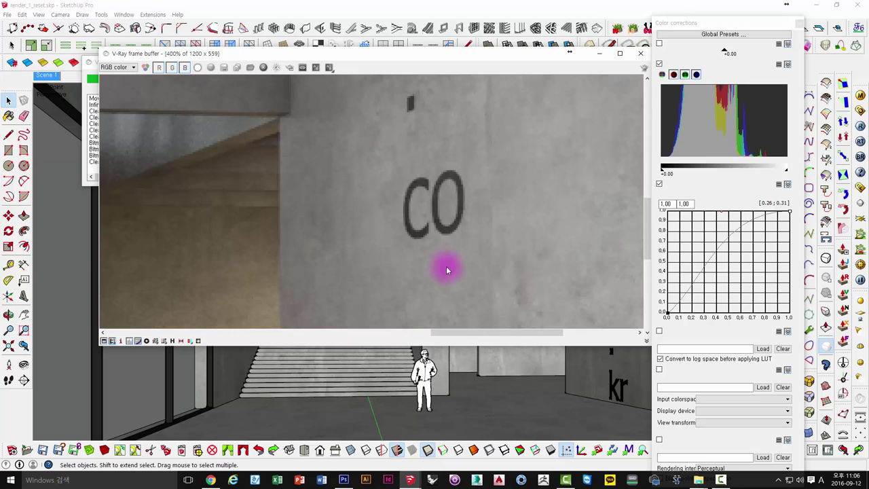
pyautogui.moveTo(447, 269)
pyautogui.mouseDown(button='middle')
pyautogui.moveTo(459, 186)
pyautogui.moveTo(445, 164)
pyautogui.moveTo(460, 210)
pyautogui.mouseUp(button='middle')
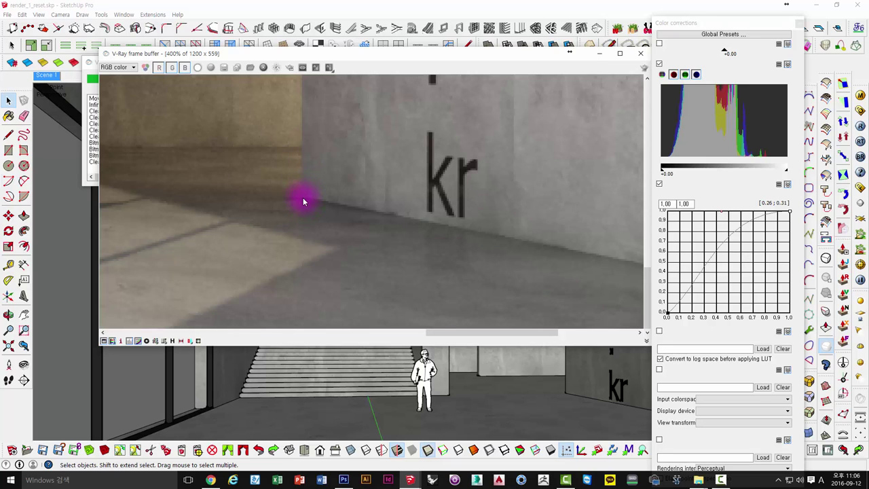
pyautogui.scroll(-1, 302, 238)
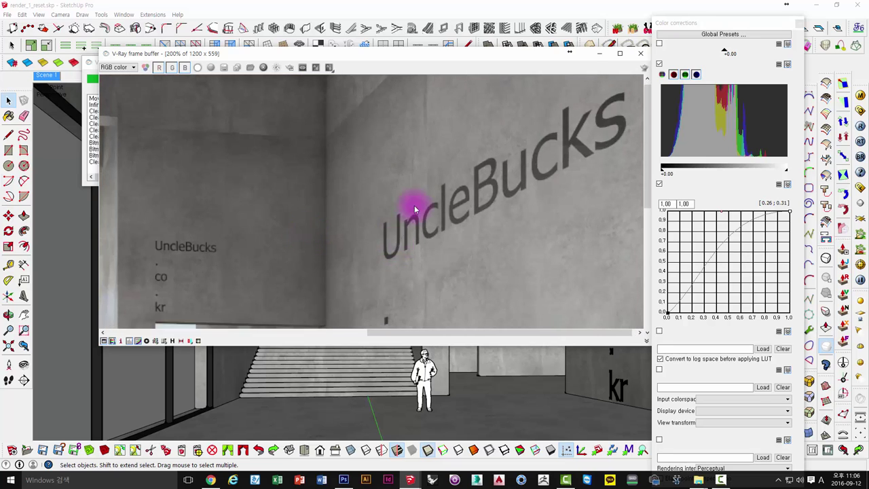
pyautogui.scroll(-1, 414, 205)
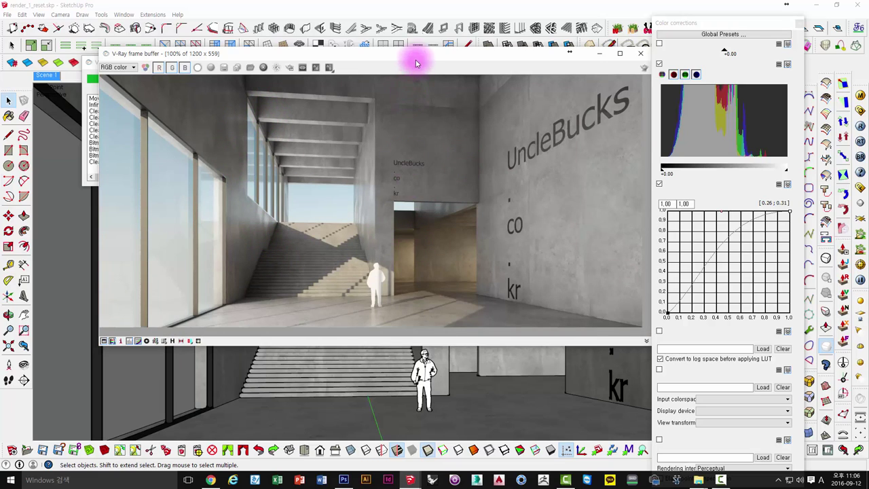
# Enlarge the frame buffer window, zoom in on the standing figure, then return to 100%
pyautogui.moveTo(414, 54); pyautogui.dragTo(380, 30)
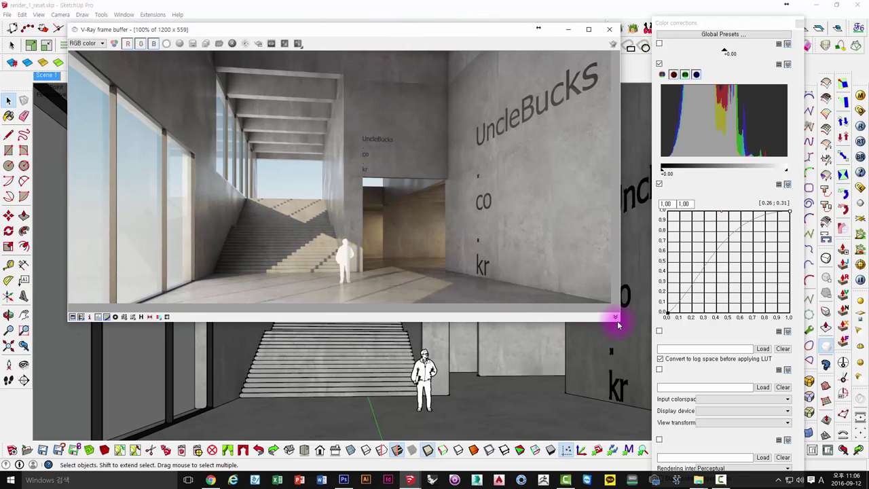
pyautogui.moveTo(616, 321); pyautogui.dragTo(637, 358)
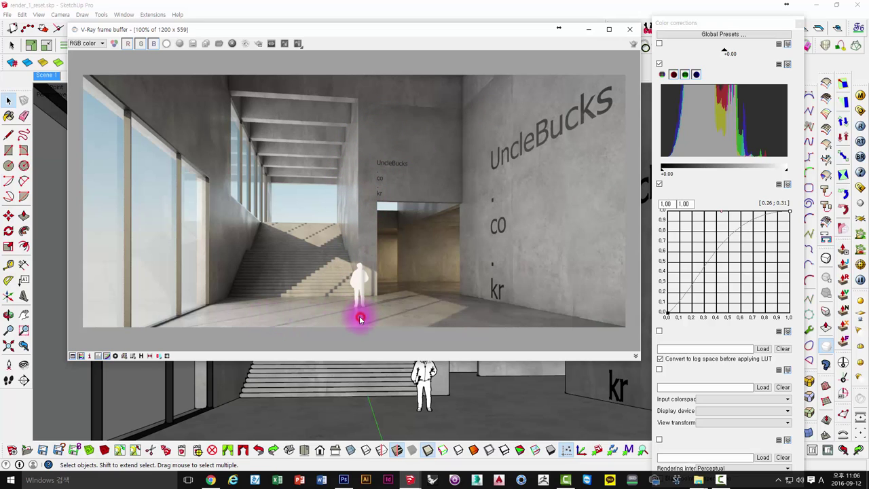
pyautogui.scroll(3, 359, 316)
pyautogui.scroll(-2, 356, 292)
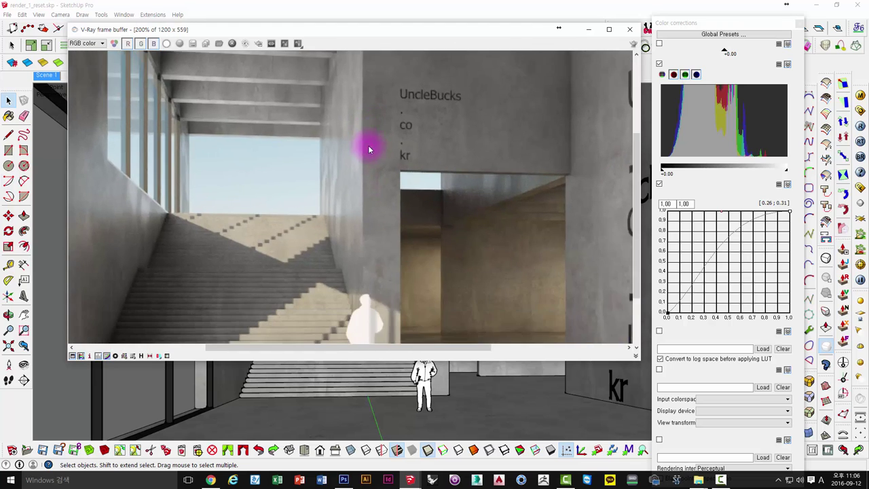
pyautogui.scroll(1, 381, 250)
pyautogui.scroll(1, 380, 270)
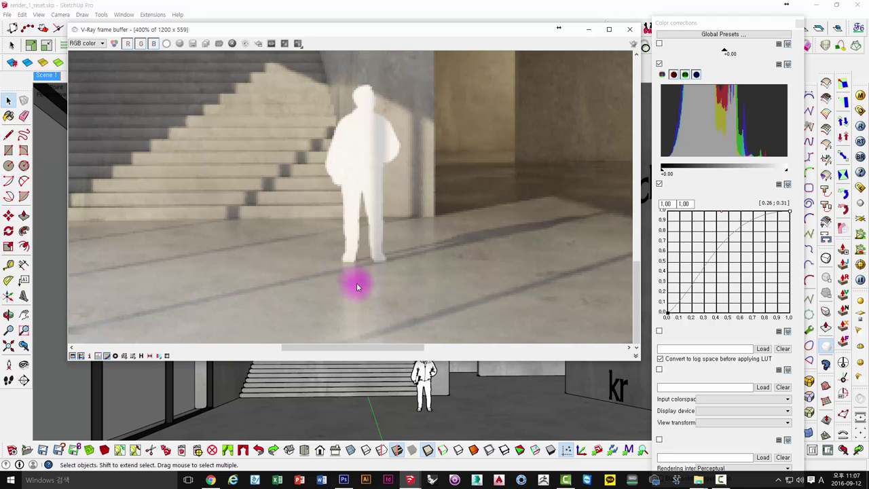
pyautogui.scroll(-1, 356, 283)
pyautogui.scroll(-1, 357, 283)
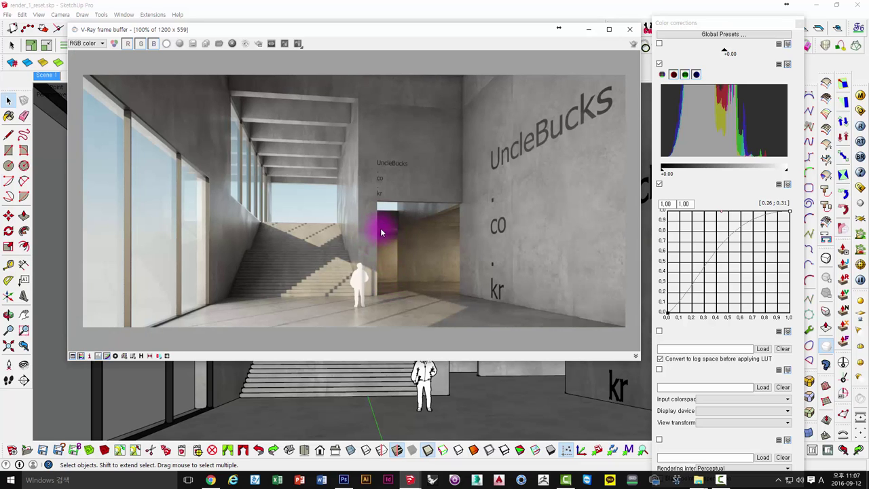
# Reshape the Color corrections tone curve for deeper darks and brighter highlights
pyautogui.moveTo(292, 28); pyautogui.dragTo(324, 23)
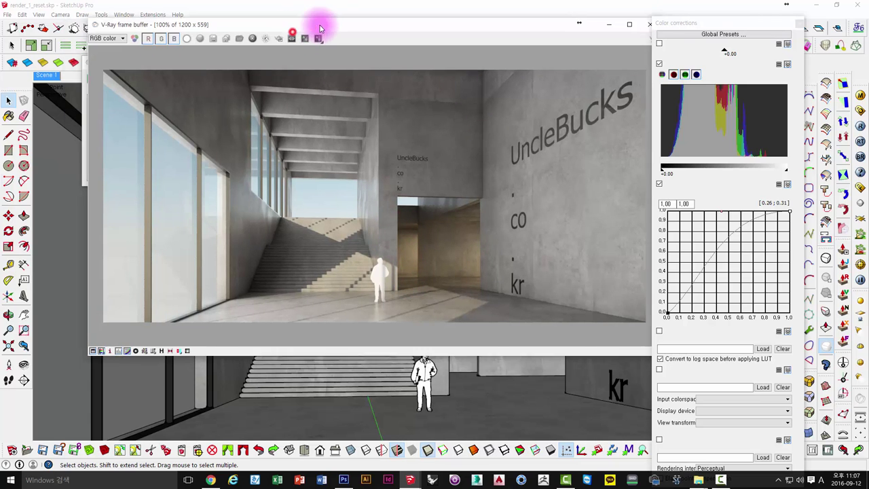
pyautogui.moveTo(413, 21); pyautogui.dragTo(366, 22)
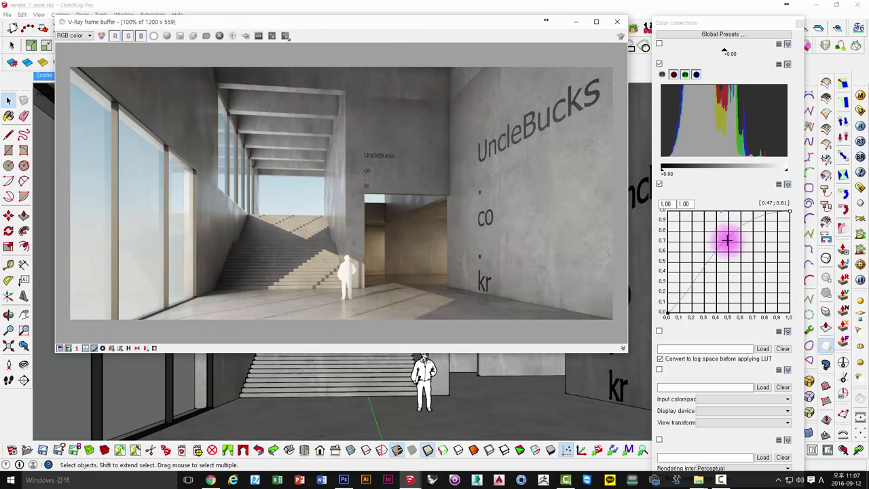
pyautogui.click(722, 213)
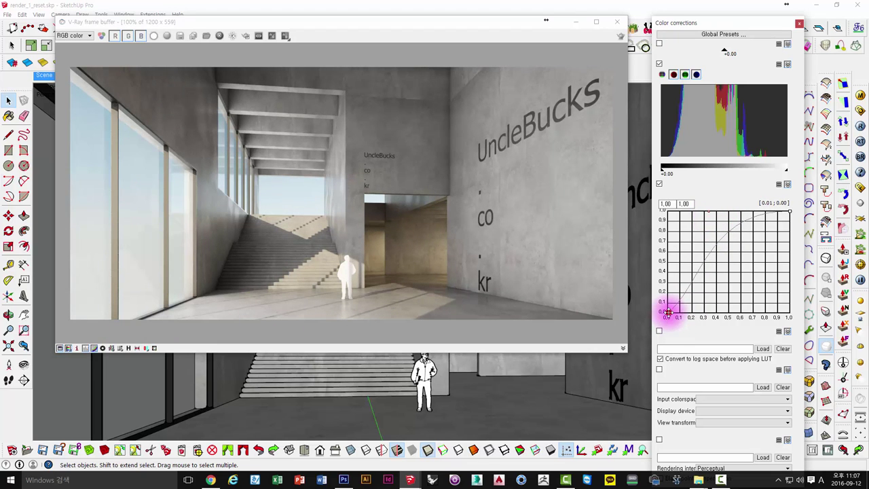
pyautogui.click(667, 312)
pyautogui.moveTo(709, 289); pyautogui.dragTo(695, 302)
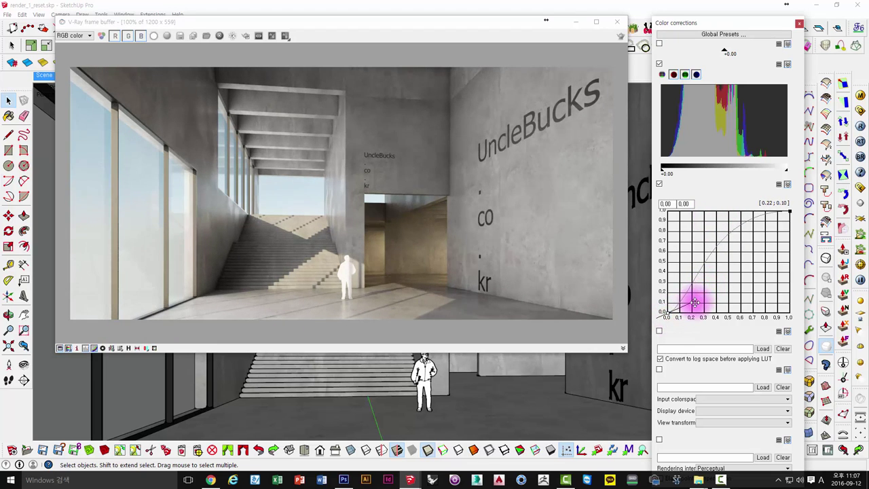
pyautogui.moveTo(697, 306); pyautogui.dragTo(706, 312)
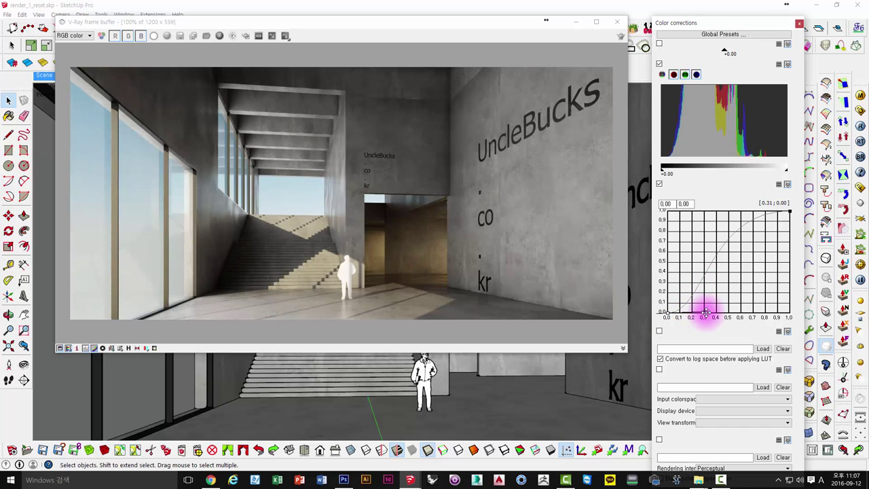
pyautogui.moveTo(706, 311); pyautogui.dragTo(694, 313)
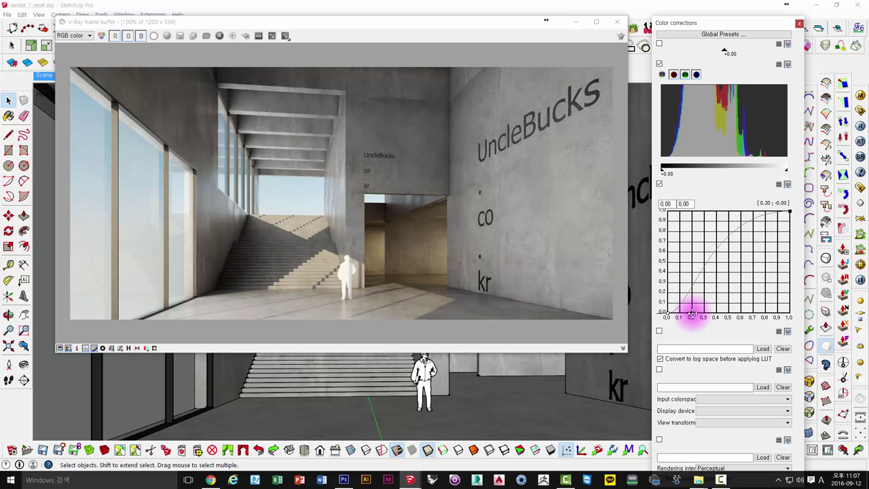
pyautogui.moveTo(693, 311)
pyautogui.mouseDown()
pyautogui.moveTo(788, 212)
pyautogui.moveTo(706, 212)
pyautogui.mouseUp()
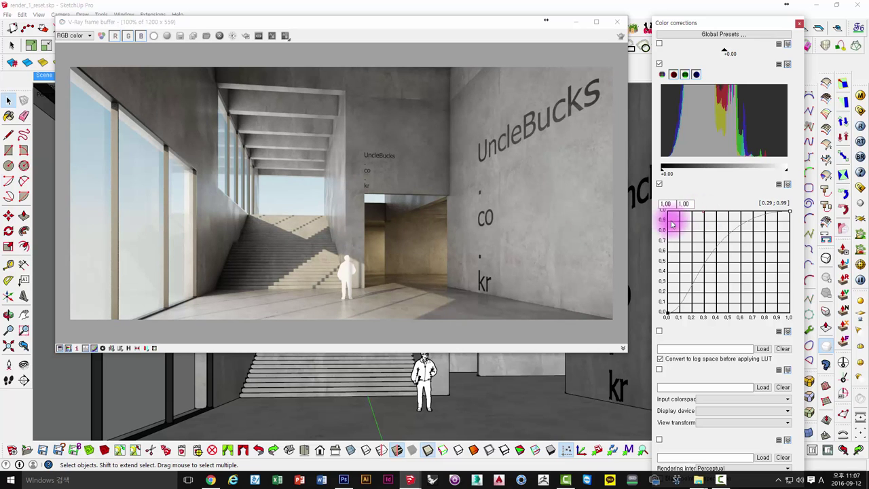
# Save the corrected render over render_1.png and switch to Photoshop
pyautogui.moveTo(294, 26)
pyautogui.mouseDown()
pyautogui.moveTo(374, 38)
pyautogui.moveTo(366, 43)
pyautogui.mouseUp()
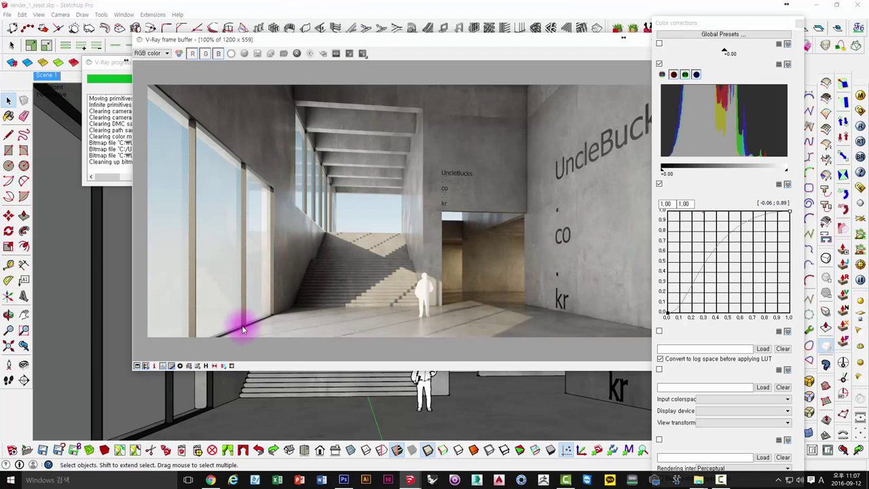
pyautogui.moveTo(262, 43); pyautogui.dragTo(177, 36)
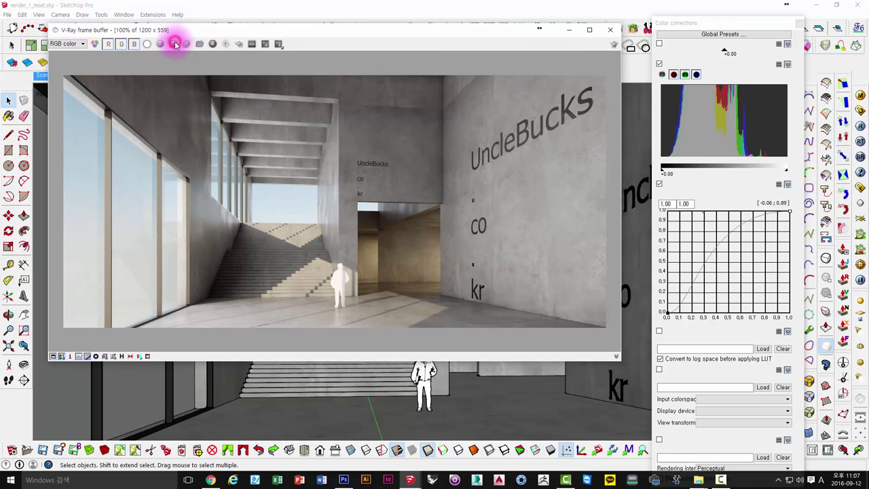
pyautogui.click(175, 44)
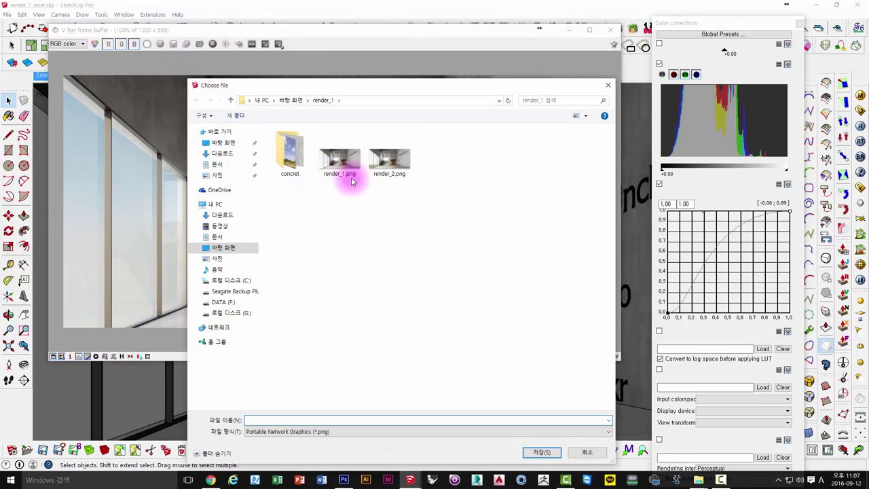
pyautogui.click(584, 452)
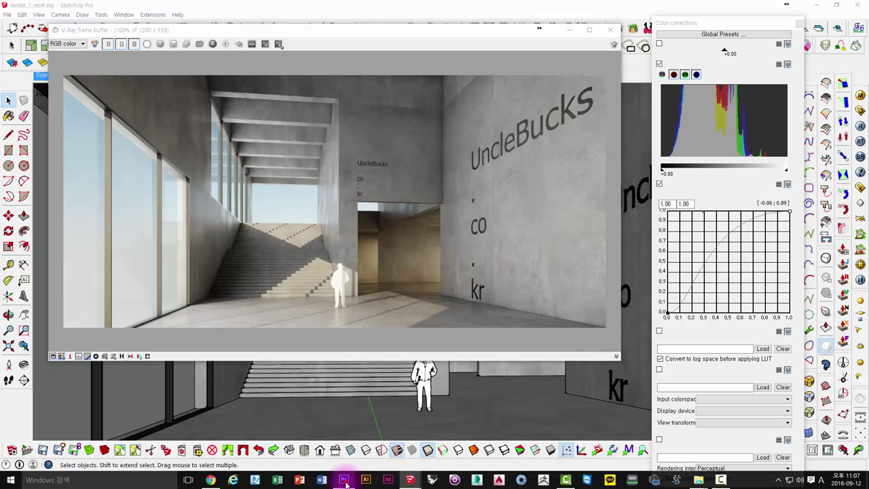
pyautogui.click(344, 481)
pyautogui.click(25, 6)
# Open render_1.png in Photoshop
pyautogui.click(34, 25)
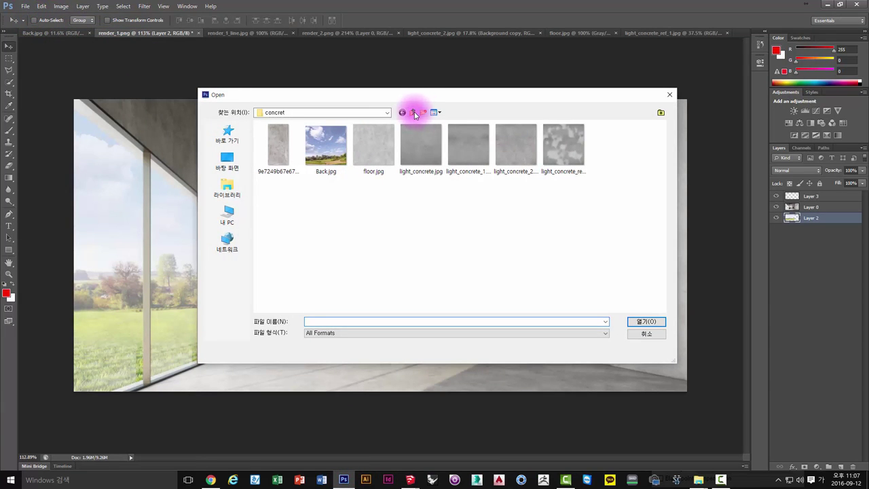
pyautogui.click(413, 112)
pyautogui.click(371, 171)
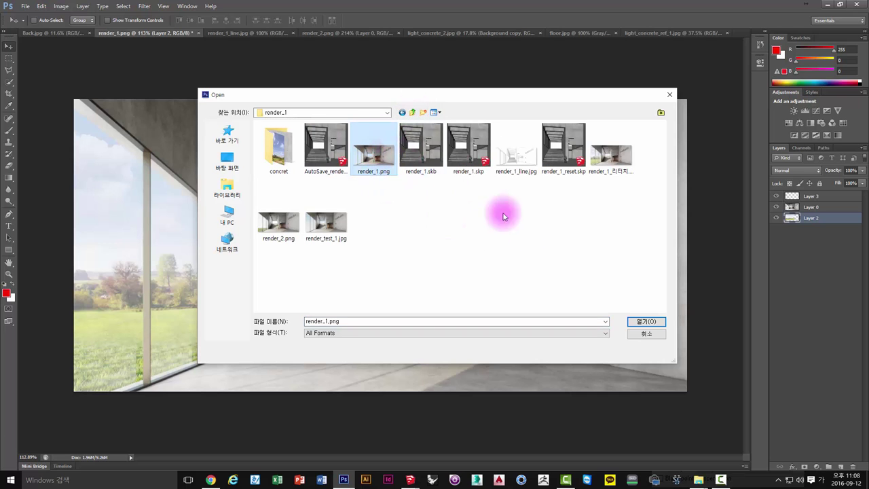
pyautogui.click(646, 321)
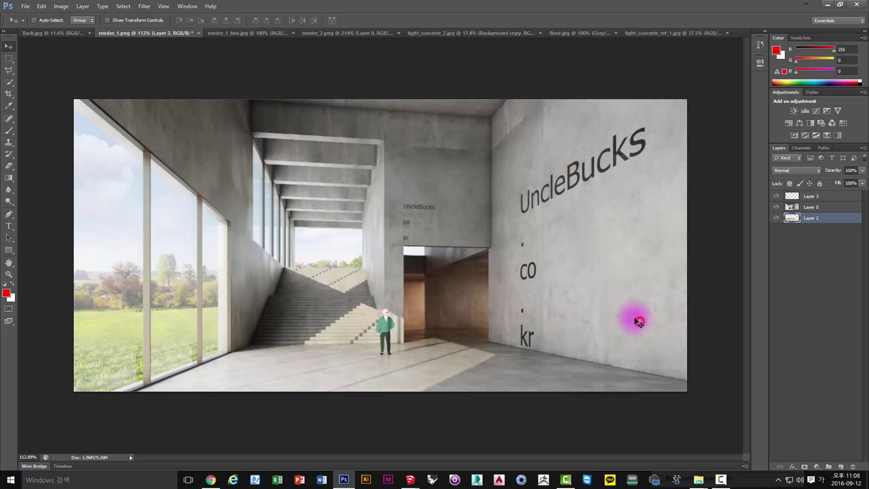
# Show the landscape layer behind the lobby windows and shift it into place
pyautogui.keyDown('alt'); pyautogui.click(777, 207); pyautogui.keyUp('alt')
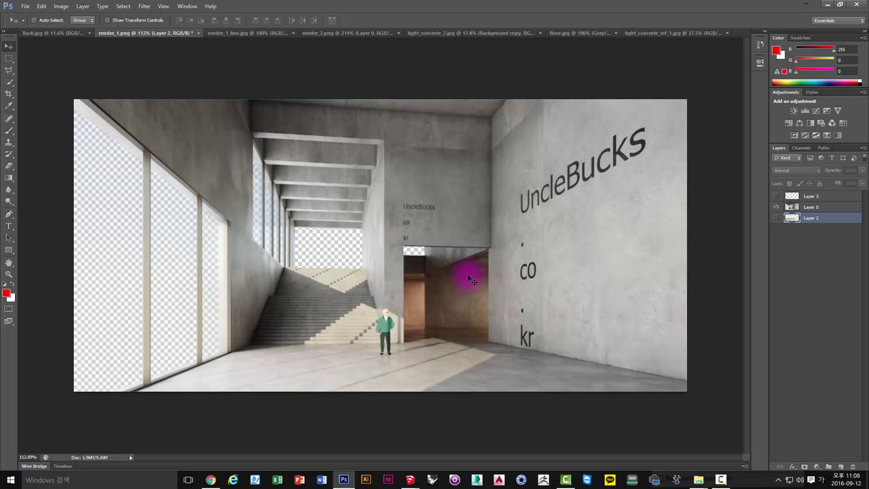
pyautogui.click(775, 218)
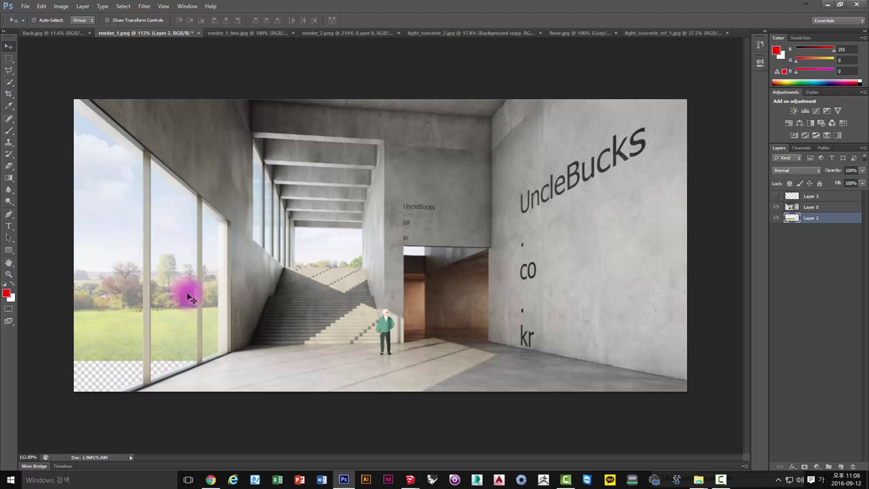
pyautogui.moveTo(174, 269); pyautogui.dragTo(176, 271)
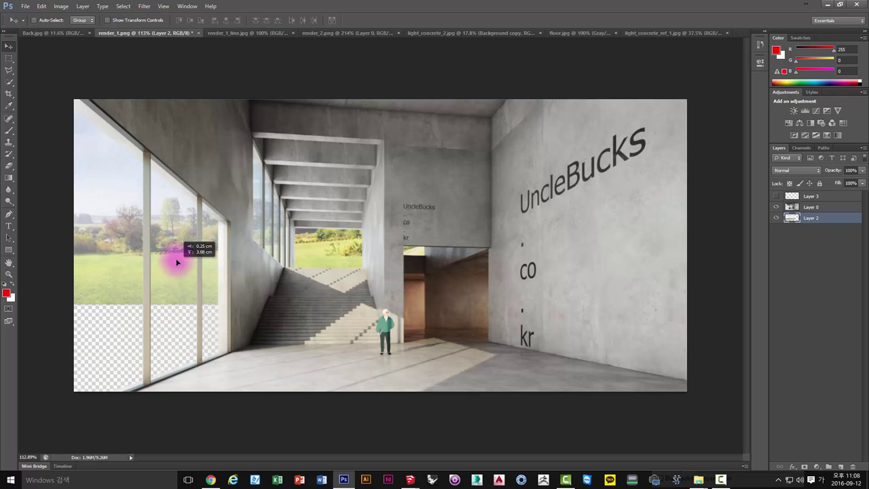
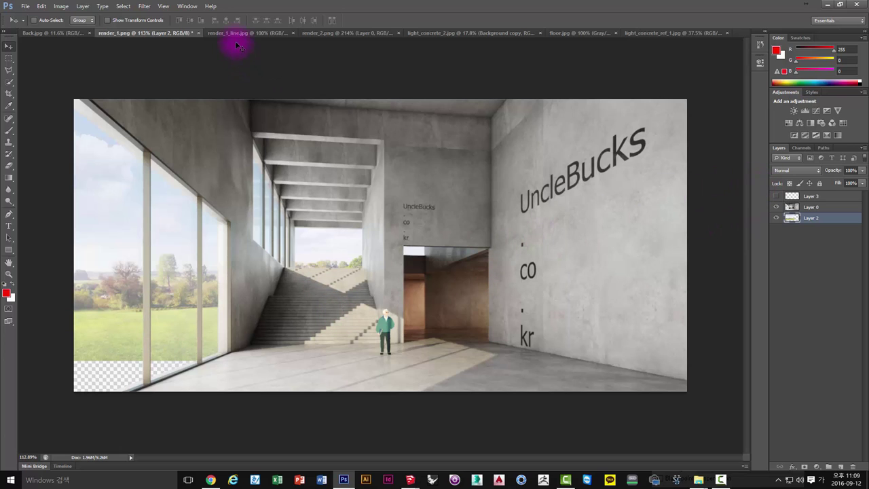
# Show the grass layer (Layer 3) over the empty corner, undoing two trial moves so it stays in place
pyautogui.click(778, 197)
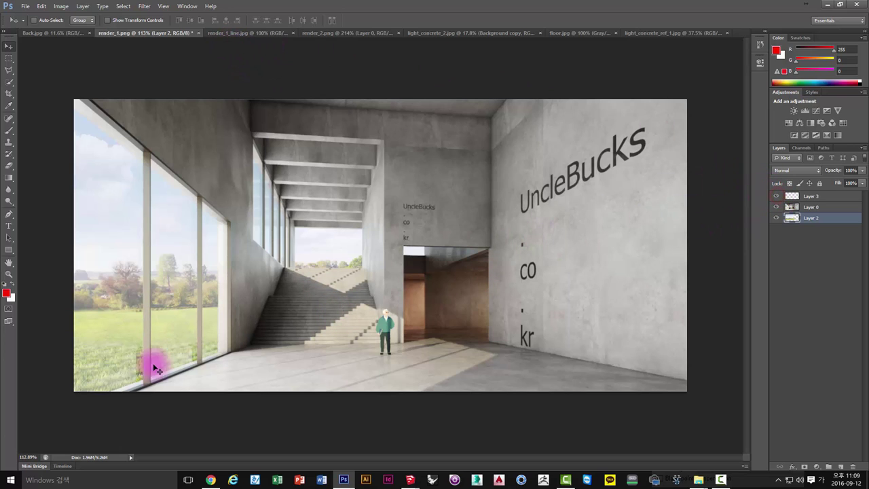
pyautogui.moveTo(237, 367); pyautogui.dragTo(111, 318)
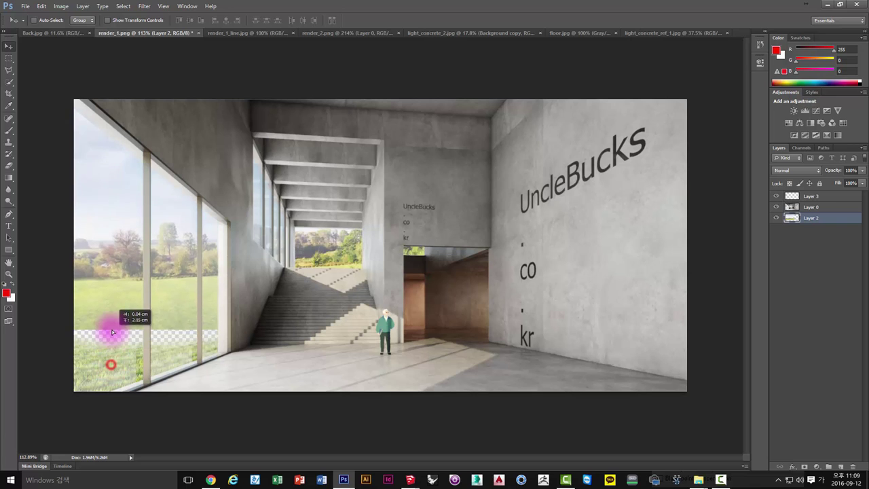
pyautogui.hotkey('ctrl', 'z')
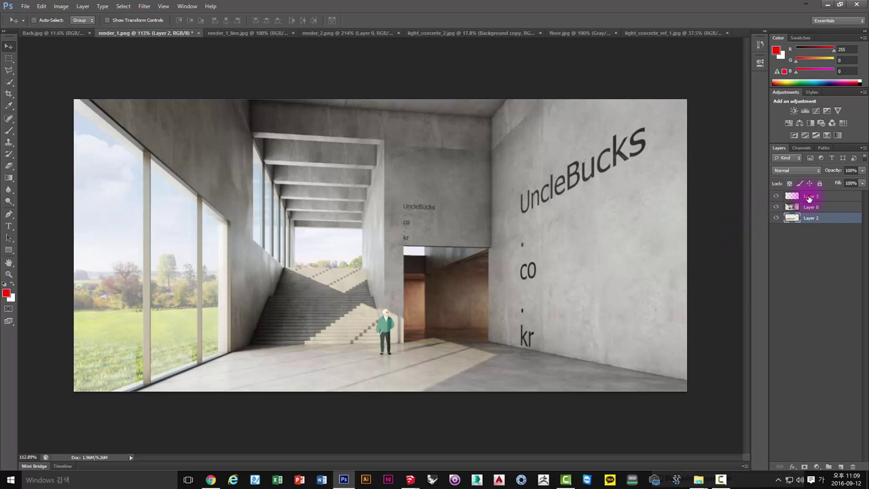
pyautogui.moveTo(256, 300)
pyautogui.mouseDown()
pyautogui.moveTo(170, 301)
pyautogui.moveTo(178, 242)
pyautogui.moveTo(122, 227)
pyautogui.moveTo(224, 188)
pyautogui.mouseUp()
pyautogui.hotkey('ctrl', 'z')
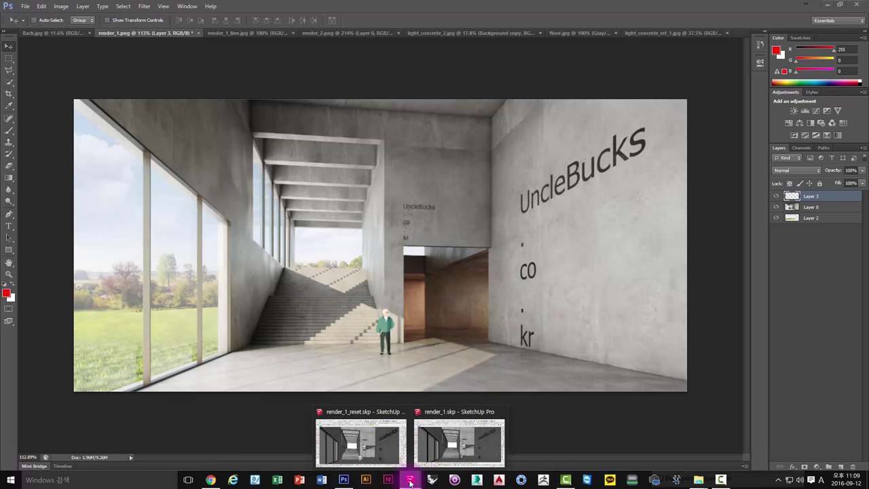
# Switch to the SketchUp model and close the V-Ray render result and log windows
pyautogui.click(442, 451)
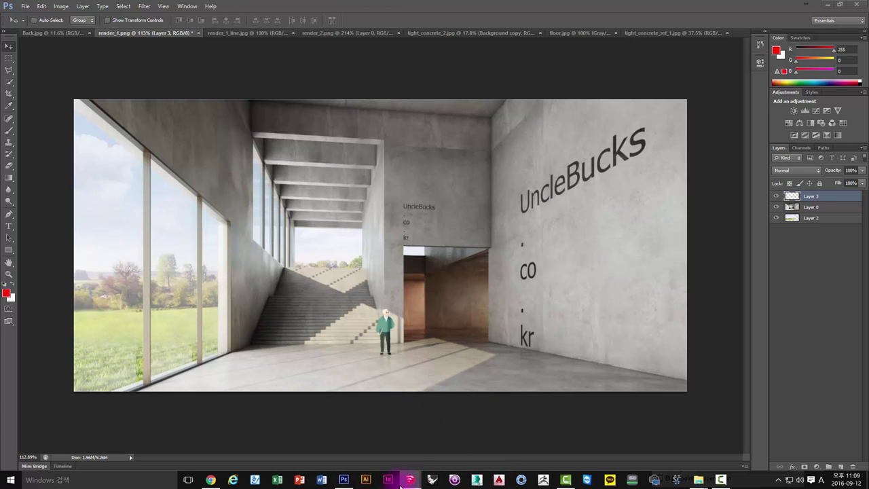
pyautogui.moveTo(410, 479)
pyautogui.click(335, 438)
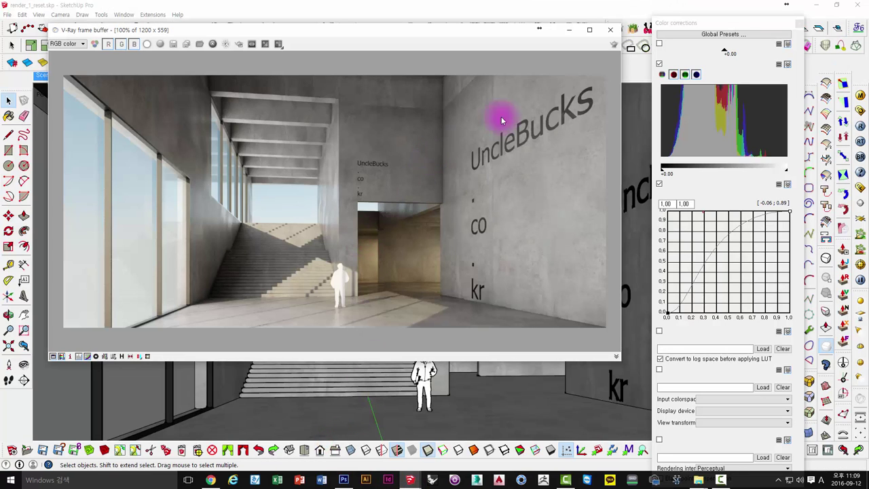
pyautogui.click(610, 32)
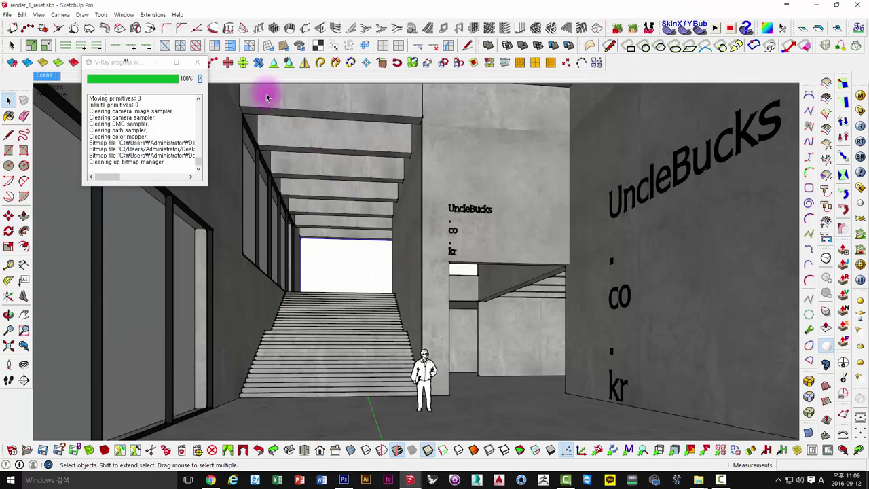
pyautogui.click(196, 61)
# Zoom out and orbit to view the concrete wall and its two window openings from outside
pyautogui.scroll(-5, 291, 210)
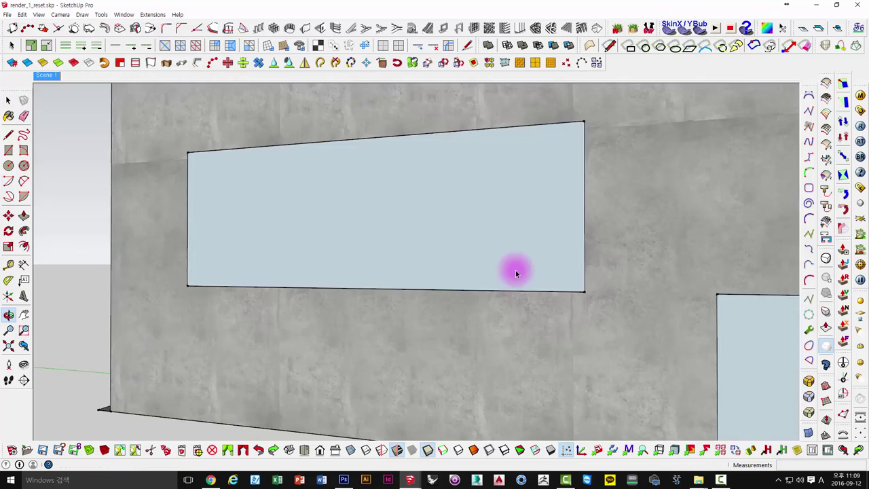
pyautogui.scroll(-2, 516, 272)
pyautogui.scroll(-2, 509, 264)
pyautogui.moveTo(425, 213); pyautogui.dragTo(384, 330)
pyautogui.scroll(3, 446, 326)
pyautogui.press('space')
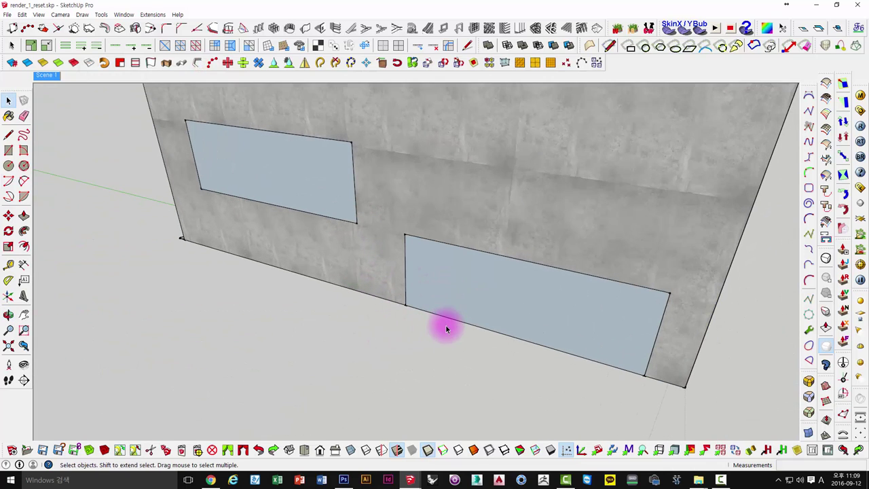
# Bring Chrome forward on the 3D Warehouse Grass page and close the download format options
pyautogui.click(215, 481)
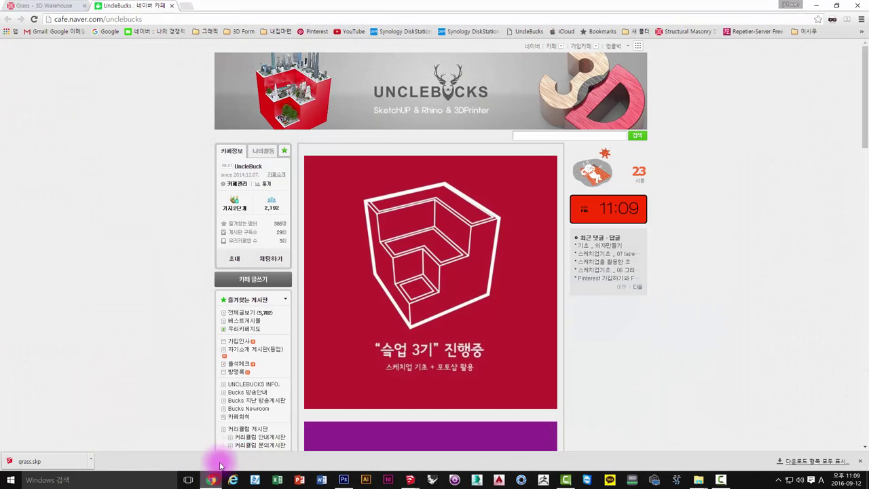
pyautogui.click(34, 8)
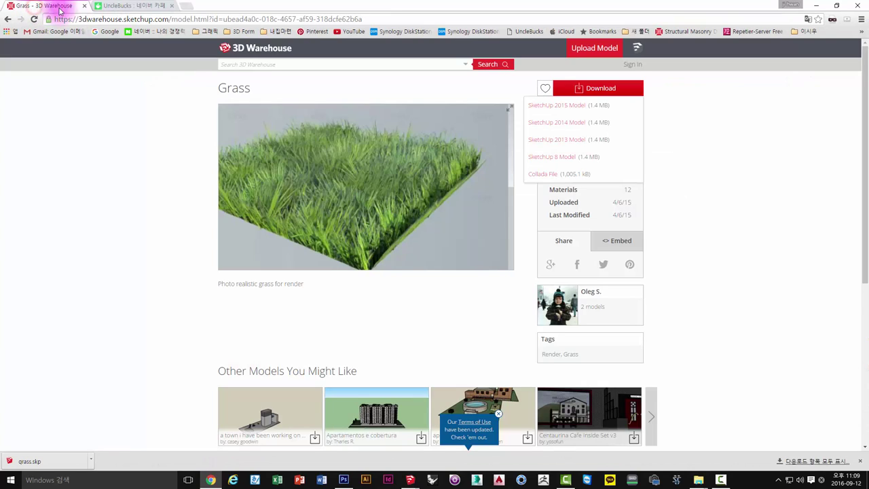
pyautogui.click(84, 21)
pyautogui.click(78, 19)
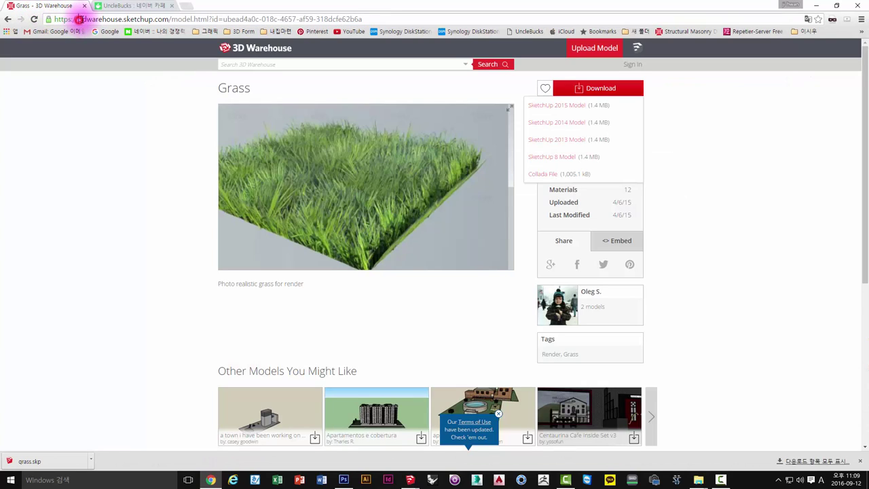
pyautogui.moveTo(79, 19); pyautogui.dragTo(119, 20)
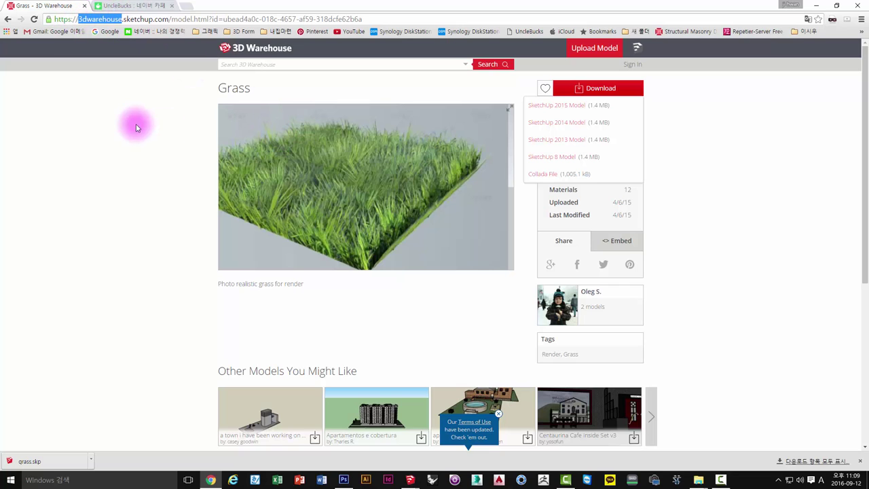
pyautogui.click(246, 67)
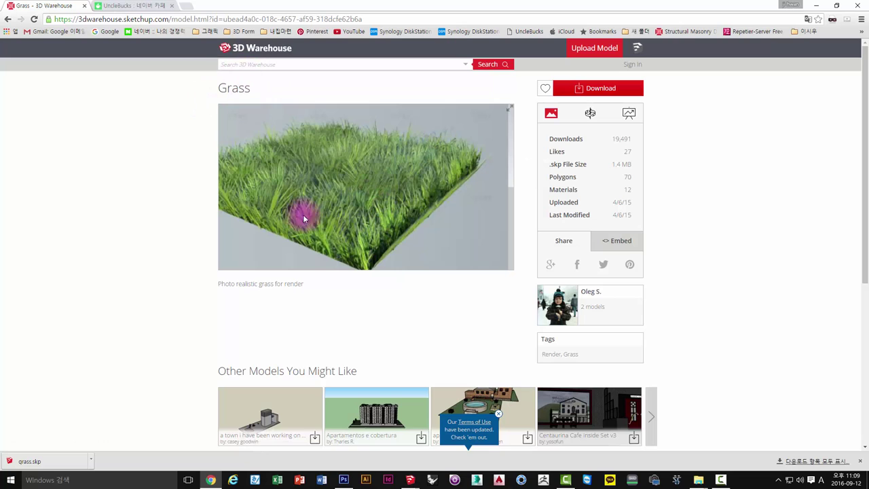
# Search 3D Warehouse for 'grass' and scroll through the results
pyautogui.click(259, 68)
pyautogui.write('g')
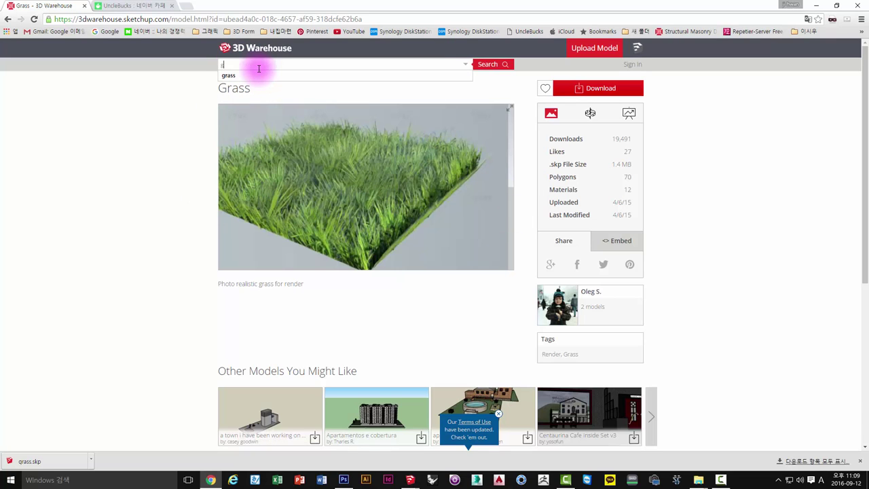
pyautogui.press('Down')
pyautogui.press('Return')
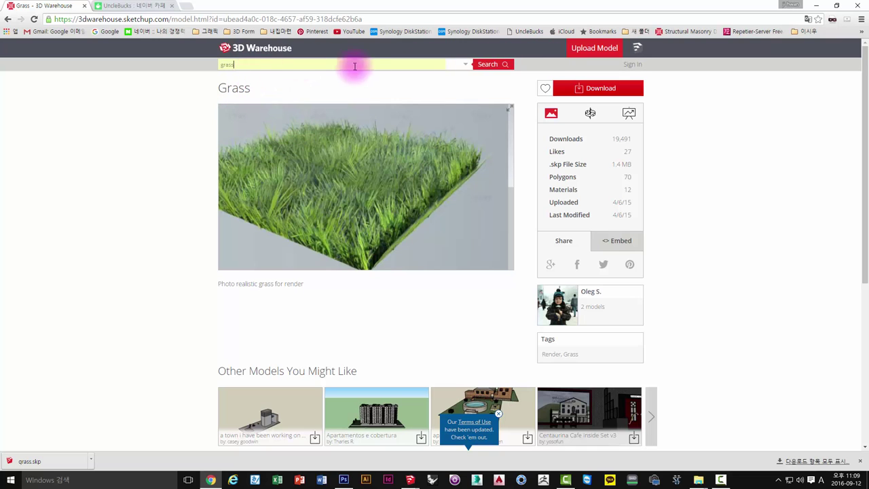
pyautogui.click(489, 64)
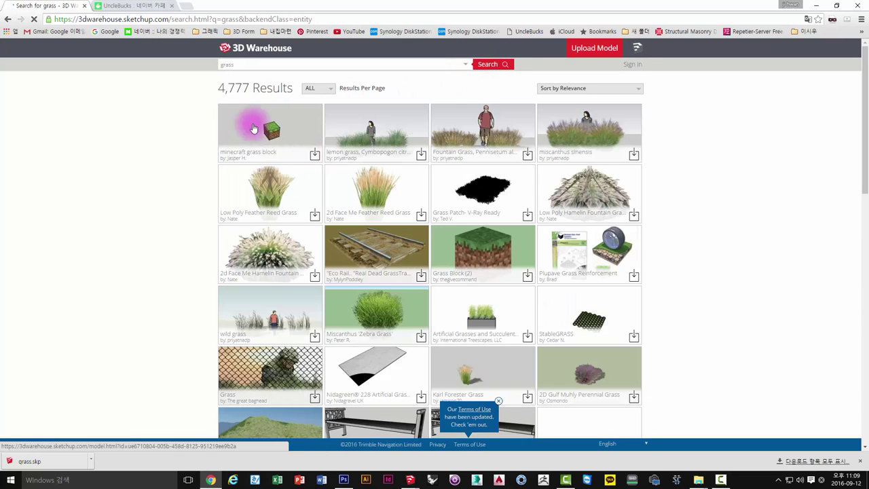
pyautogui.scroll(-1, 562, 129)
pyautogui.scroll(-2, 562, 131)
pyautogui.scroll(-2, 562, 133)
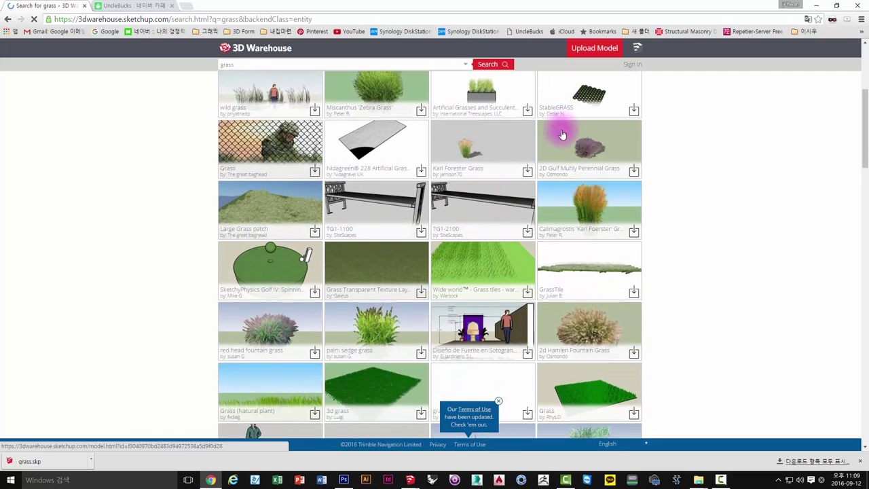
pyautogui.scroll(-5, 562, 136)
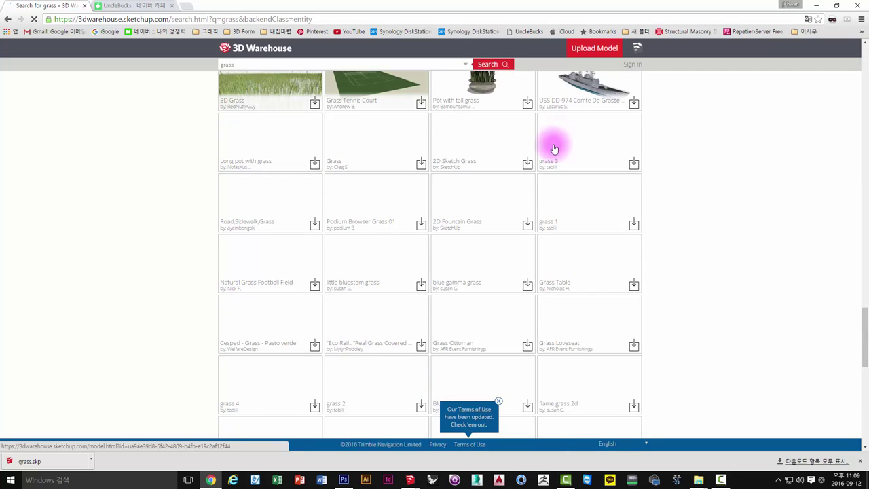
pyautogui.scroll(-1, 516, 233)
pyautogui.scroll(-2, 459, 258)
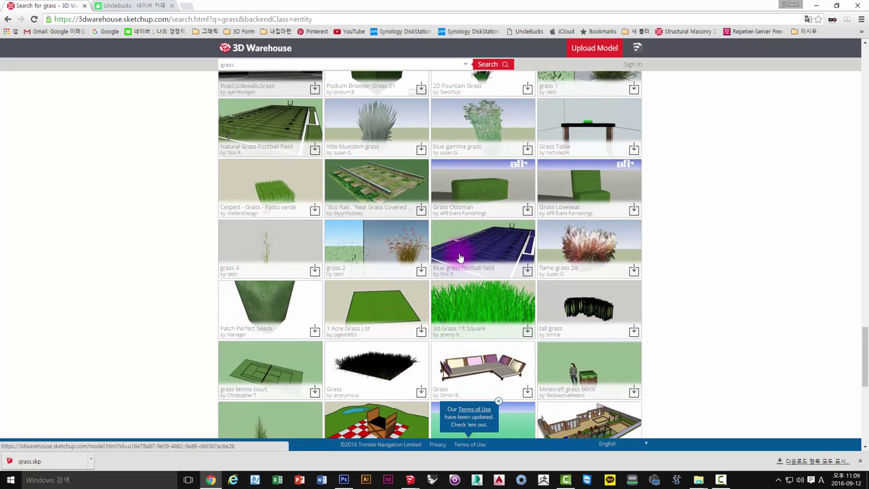
pyautogui.scroll(-3, 363, 261)
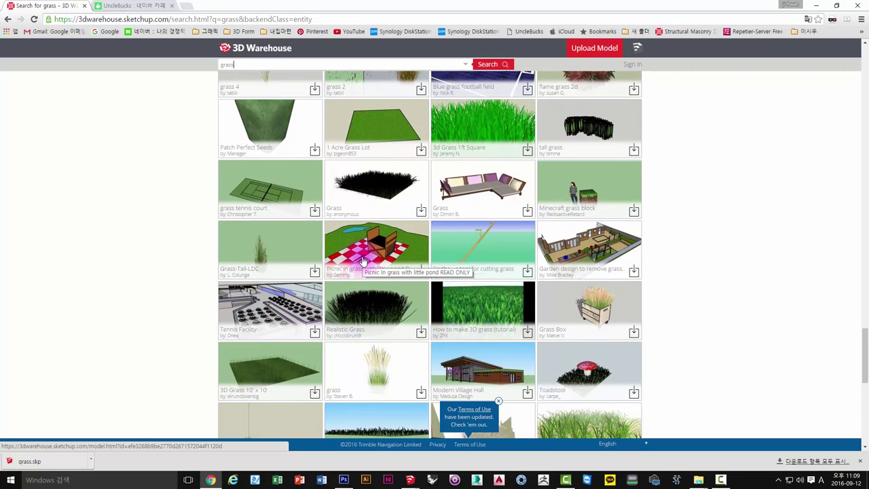
pyautogui.scroll(-2, 364, 261)
pyautogui.scroll(-2, 363, 262)
pyautogui.scroll(-4, 364, 262)
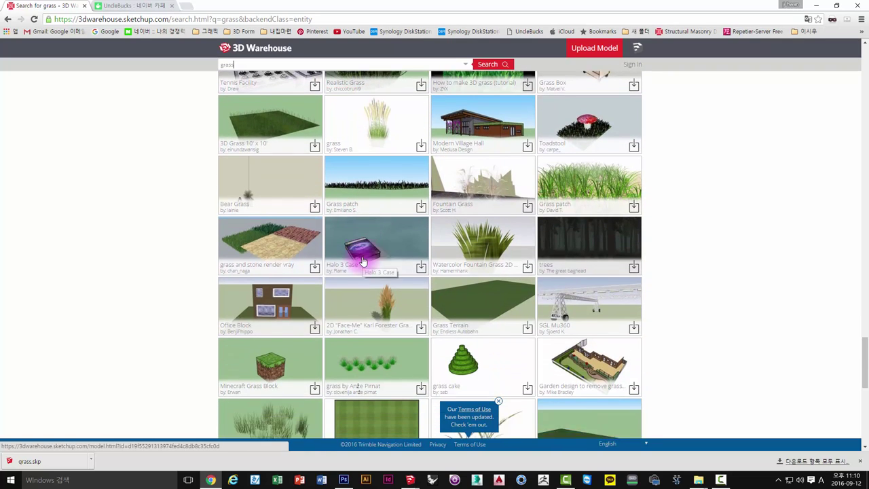
pyautogui.scroll(9, 361, 256)
pyautogui.scroll(6, 373, 261)
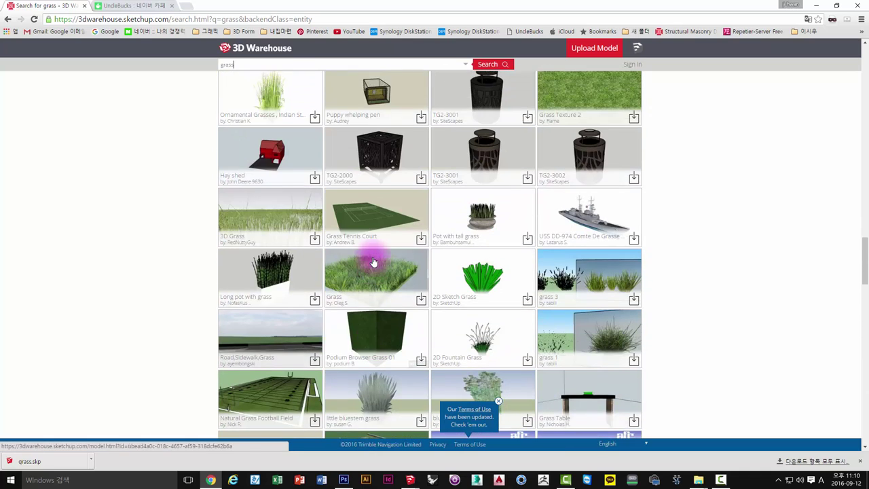
pyautogui.scroll(3, 373, 258)
pyautogui.scroll(-3, 373, 245)
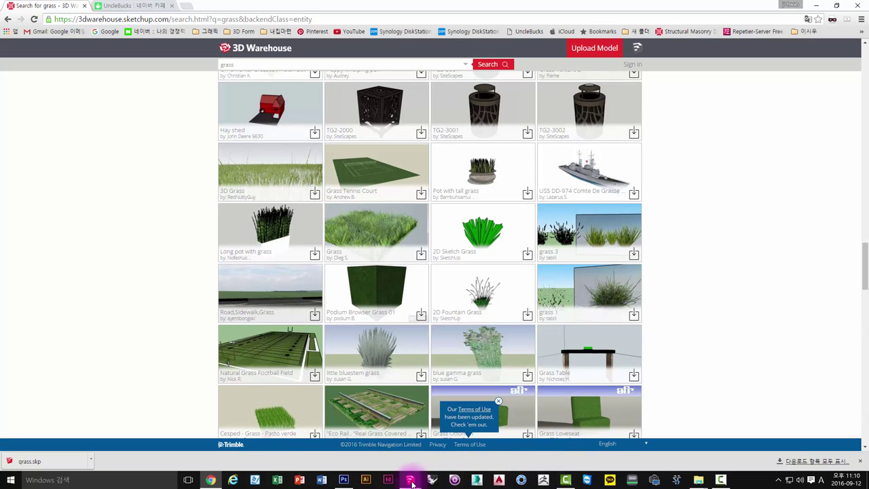
# Open the photo-realistic Grass model, download the SketchUp 2015 version, and open grass (1).skp
pyautogui.moveTo(410, 480)
pyautogui.click(427, 449)
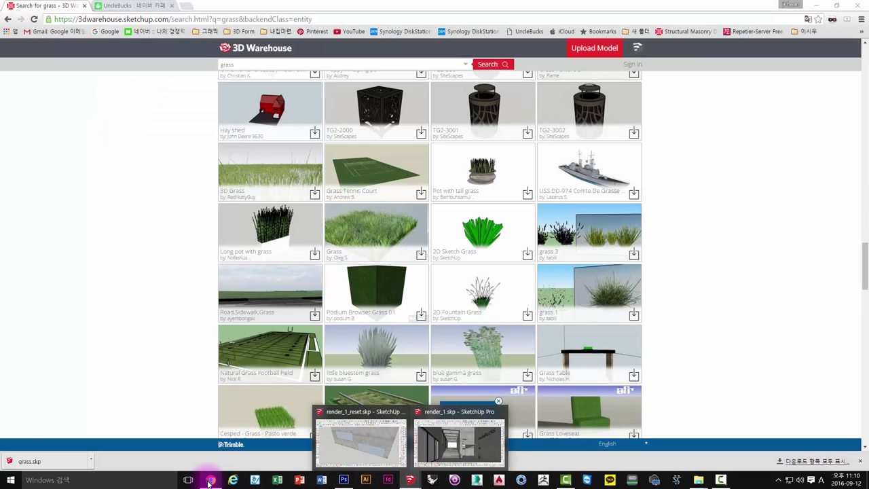
pyautogui.click(209, 482)
pyautogui.click(382, 237)
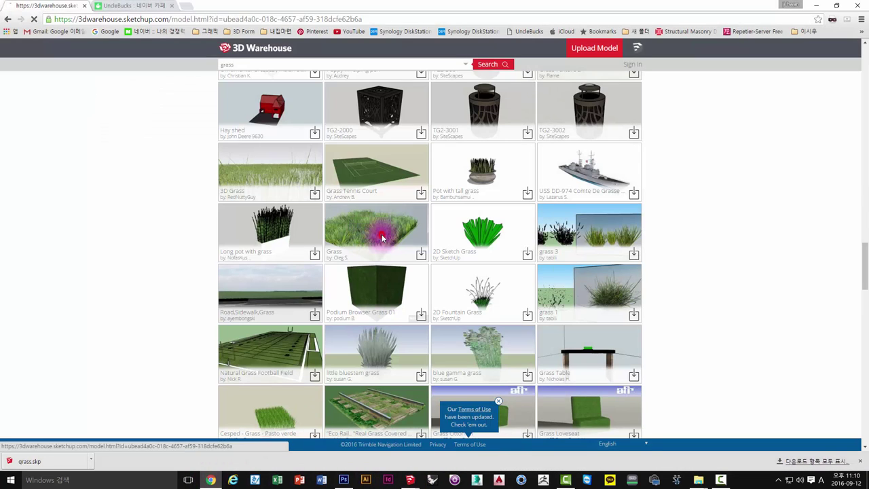
pyautogui.click(580, 91)
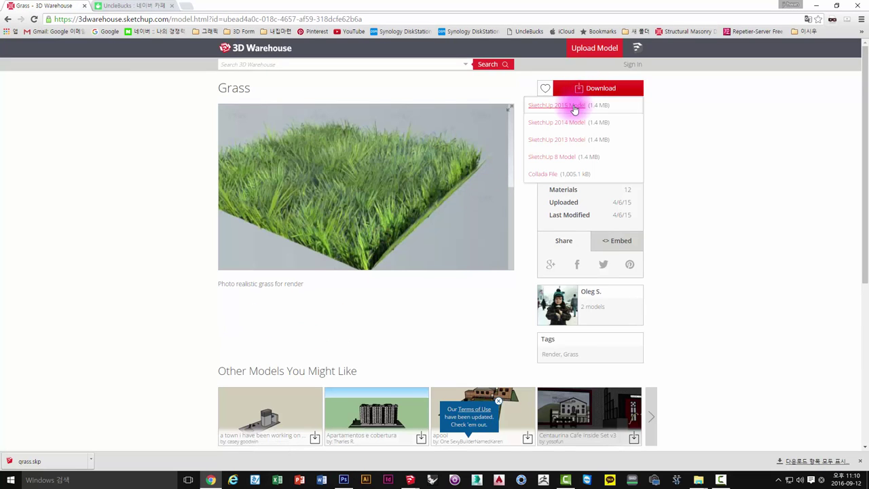
pyautogui.click(574, 107)
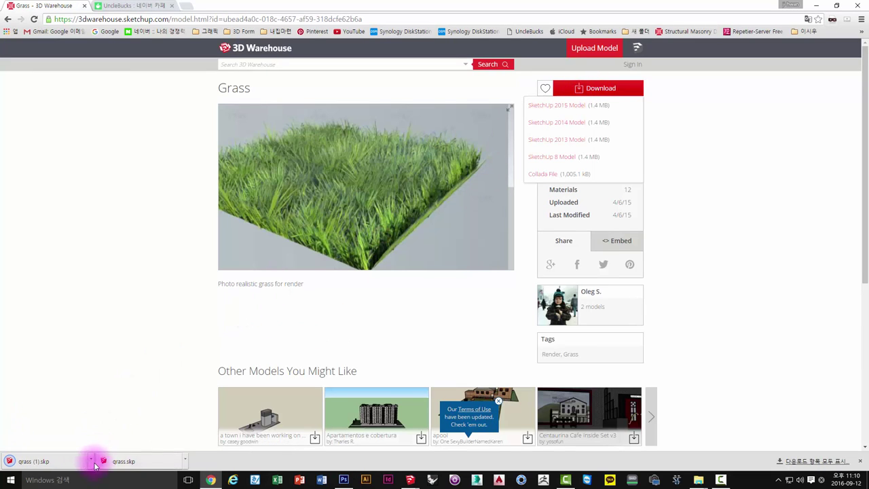
pyautogui.click(155, 465)
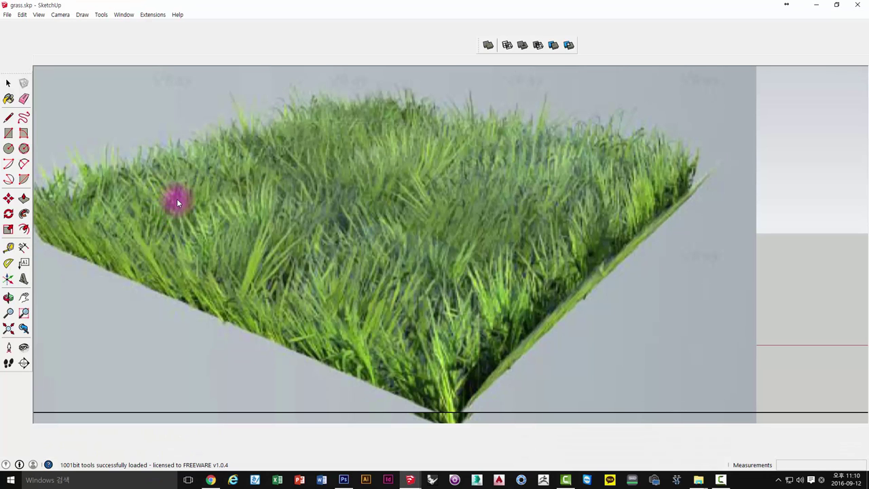
# Orbit and zoom around the grass patch from low angles
pyautogui.click(769, 164)
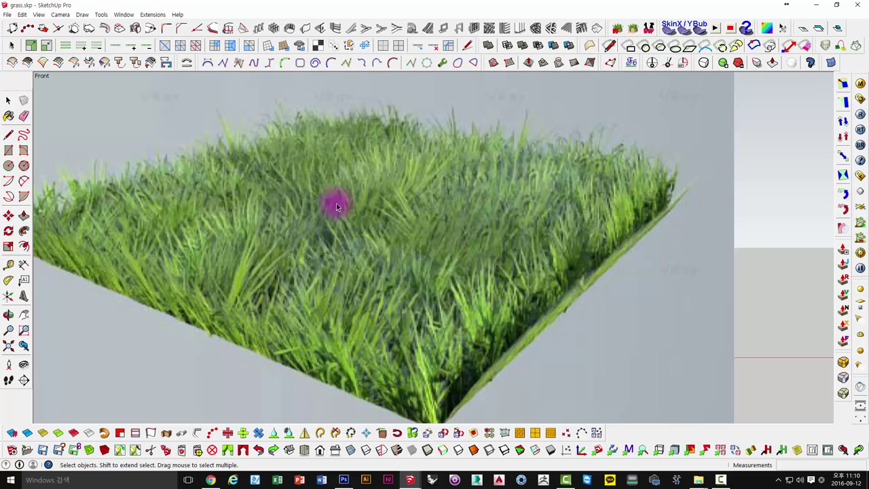
pyautogui.moveTo(450, 189)
pyautogui.mouseDown(button='middle')
pyautogui.moveTo(479, 231)
pyautogui.moveTo(508, 233)
pyautogui.mouseUp(button='middle')
pyautogui.moveTo(352, 236)
pyautogui.mouseDown(button='middle')
pyautogui.moveTo(584, 229)
pyautogui.moveTo(770, 175)
pyautogui.moveTo(315, 199)
pyautogui.moveTo(360, 177)
pyautogui.moveTo(226, 101)
pyautogui.mouseUp(button='middle')
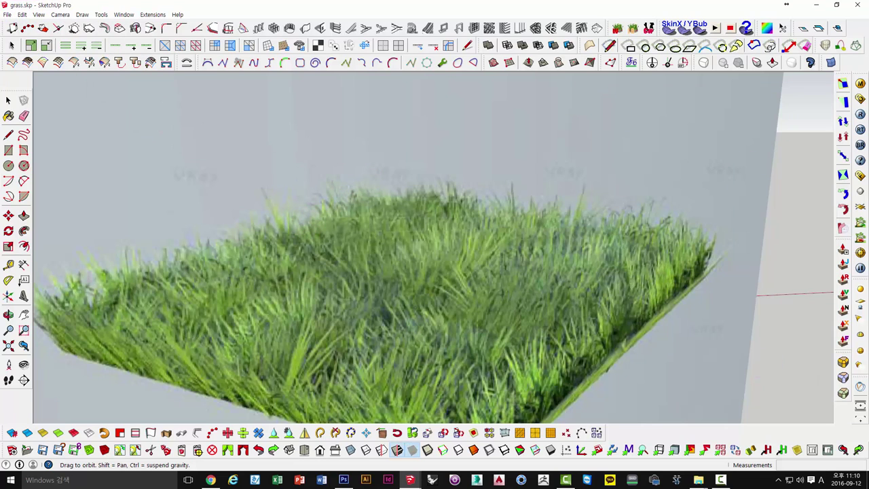
pyautogui.scroll(-5, 411, 227)
pyautogui.moveTo(411, 227)
pyautogui.mouseDown(button='middle')
pyautogui.moveTo(413, 355)
pyautogui.moveTo(468, 197)
pyautogui.moveTo(454, 232)
pyautogui.mouseUp(button='middle')
pyautogui.scroll(2, 452, 229)
pyautogui.scroll(2, 452, 225)
pyautogui.scroll(-2, 338, 229)
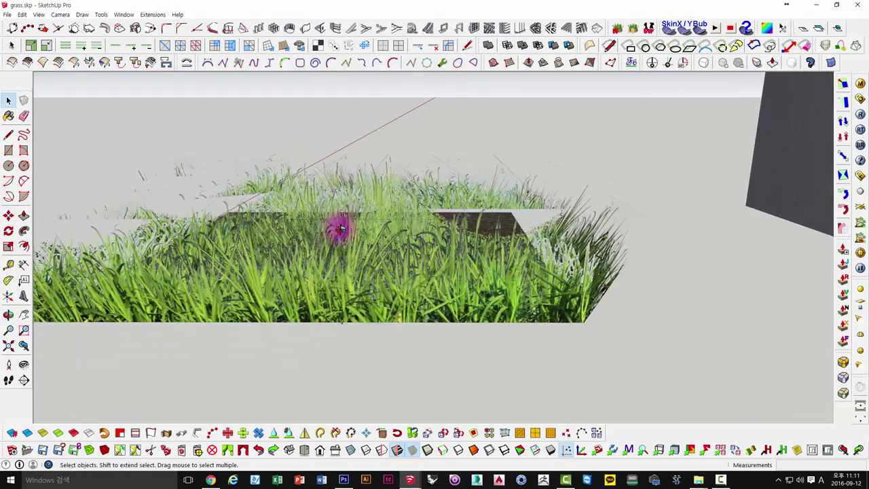
pyautogui.moveTo(338, 228)
pyautogui.mouseDown(button='middle')
pyautogui.moveTo(305, 245)
pyautogui.moveTo(345, 117)
pyautogui.mouseUp(button='middle')
# Check the grass group, then orbit around it until looking down on the patch
pyautogui.scroll(2, 383, 227)
pyautogui.scroll(2, 414, 215)
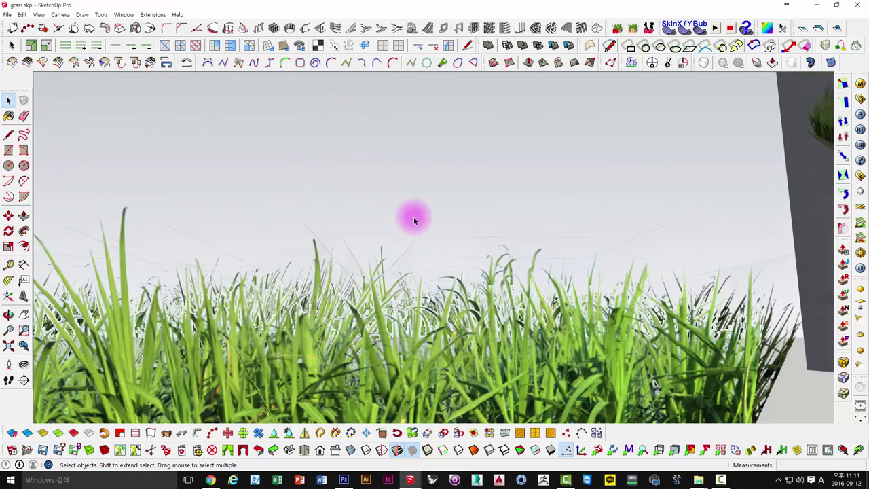
pyautogui.click(413, 216)
pyautogui.moveTo(444, 226)
pyautogui.mouseDown(button='middle')
pyautogui.moveTo(485, 247)
pyautogui.moveTo(458, 303)
pyautogui.moveTo(422, 254)
pyautogui.mouseUp(button='middle')
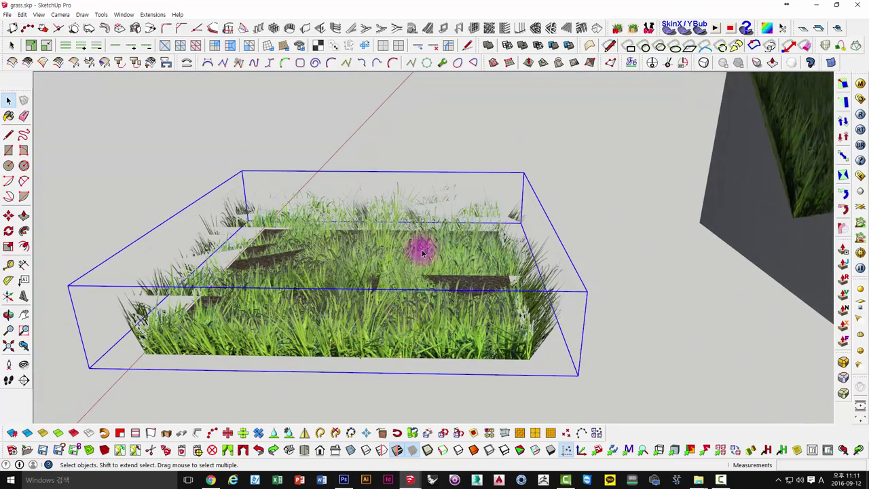
pyautogui.click(196, 196)
pyautogui.moveTo(197, 196)
pyautogui.mouseDown(button='middle')
pyautogui.moveTo(229, 247)
pyautogui.moveTo(276, 237)
pyautogui.mouseUp(button='middle')
pyautogui.scroll(2, 227, 250)
pyautogui.moveTo(227, 250)
pyautogui.mouseDown(button='middle')
pyautogui.moveTo(310, 165)
pyautogui.moveTo(324, 128)
pyautogui.moveTo(283, 109)
pyautogui.moveTo(241, 165)
pyautogui.moveTo(169, 224)
pyautogui.moveTo(252, 247)
pyautogui.moveTo(256, 184)
pyautogui.moveTo(186, 202)
pyautogui.moveTo(195, 262)
pyautogui.moveTo(262, 283)
pyautogui.moveTo(298, 161)
pyautogui.moveTo(481, 122)
pyautogui.moveTo(349, 66)
pyautogui.moveTo(214, 262)
pyautogui.moveTo(224, 246)
pyautogui.moveTo(198, 231)
pyautogui.moveTo(200, 247)
pyautogui.moveTo(267, 290)
pyautogui.moveTo(451, 369)
pyautogui.moveTo(487, 363)
pyautogui.mouseUp(button='middle')
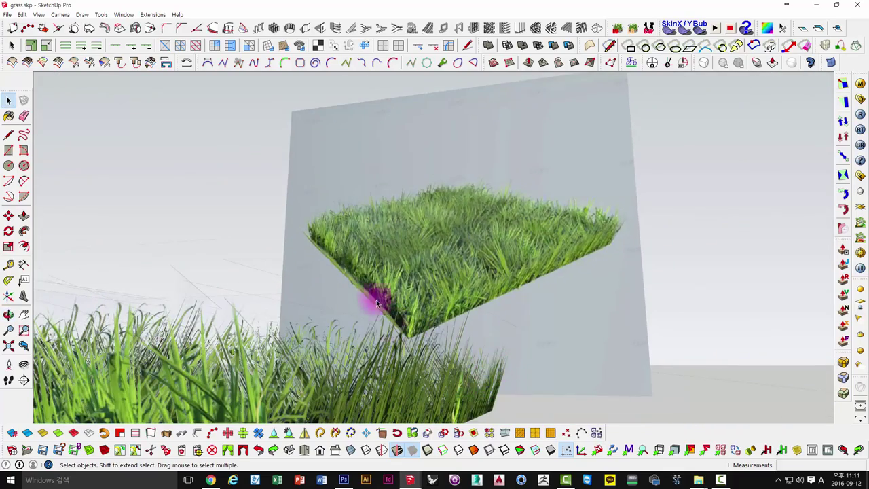
pyautogui.moveTo(377, 303)
pyautogui.mouseDown(button='middle')
pyautogui.moveTo(394, 373)
pyautogui.moveTo(443, 351)
pyautogui.moveTo(365, 260)
pyautogui.moveTo(149, 63)
pyautogui.mouseUp(button='middle')
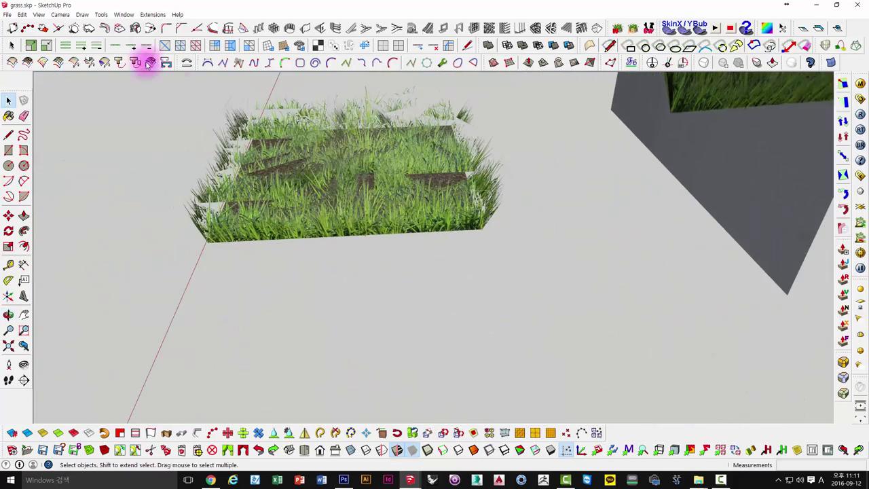
# From the Components panel's In Model list, place a Component#3 grass strip in front of the patch
pyautogui.click(124, 14)
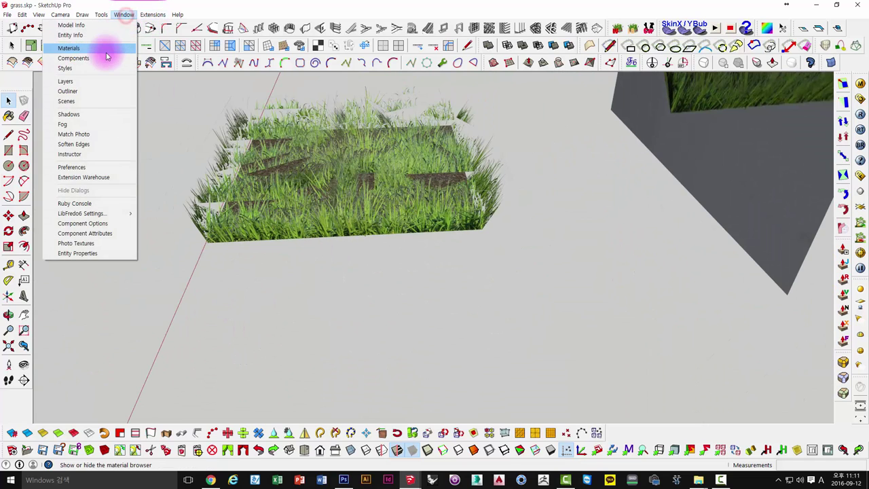
pyautogui.click(107, 53)
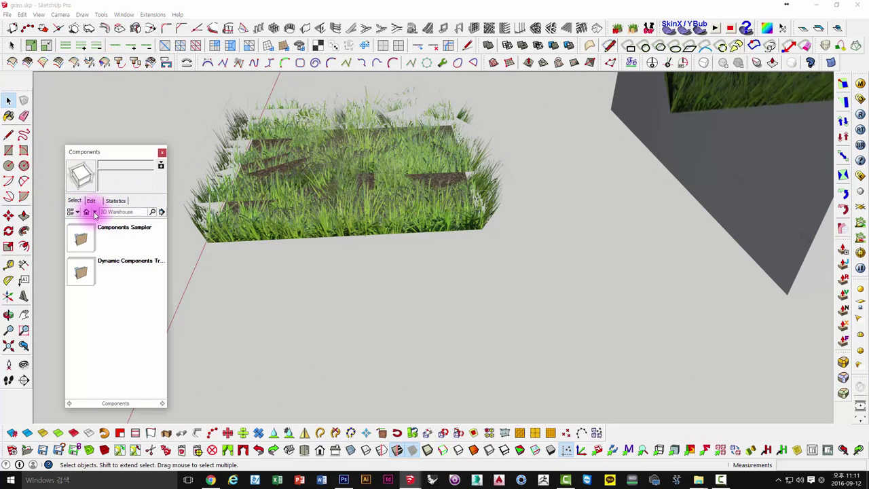
pyautogui.click(95, 213)
pyautogui.click(106, 219)
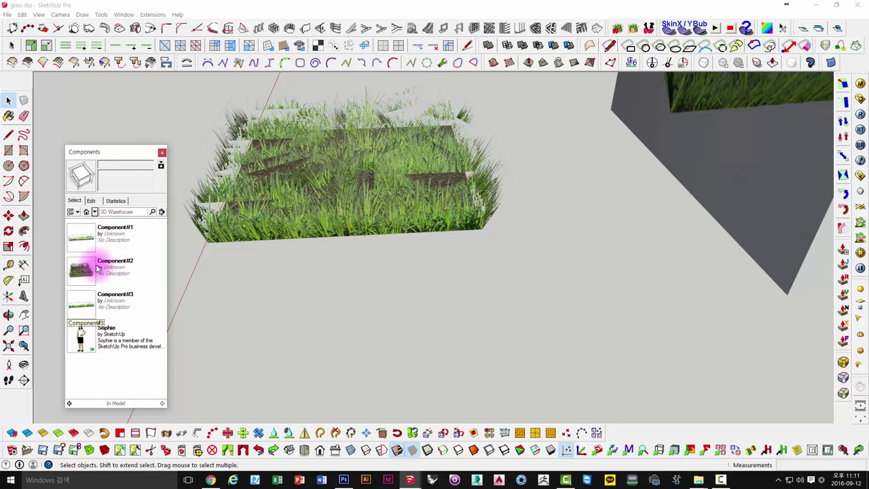
pyautogui.click(88, 302)
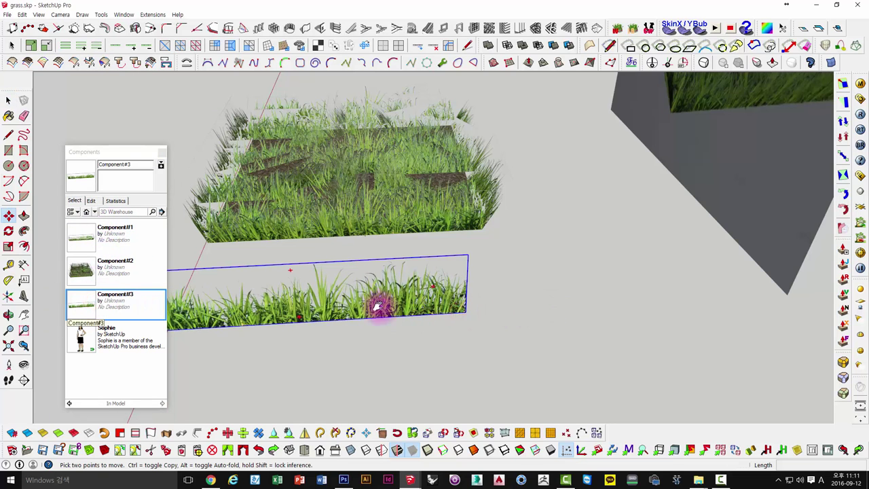
pyautogui.moveTo(377, 307)
pyautogui.mouseDown(button='middle')
pyautogui.moveTo(512, 297)
pyautogui.moveTo(413, 252)
pyautogui.moveTo(431, 291)
pyautogui.moveTo(365, 102)
pyautogui.mouseUp(button='middle')
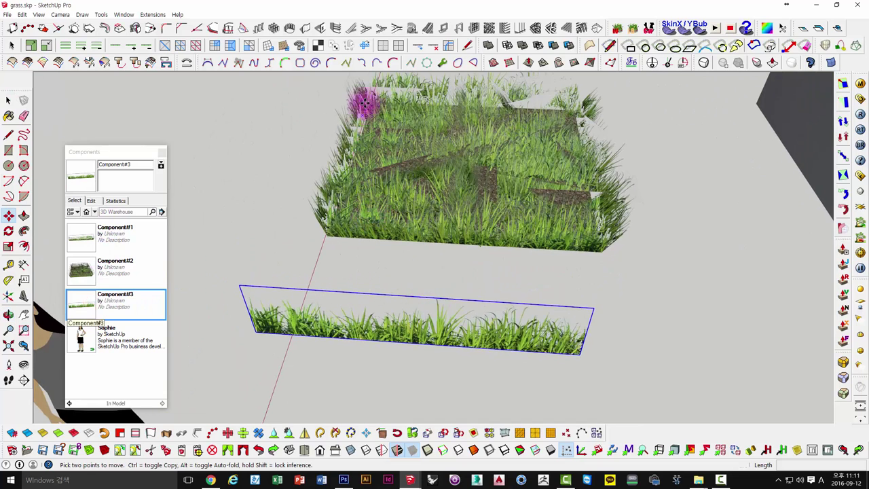
pyautogui.press('space')
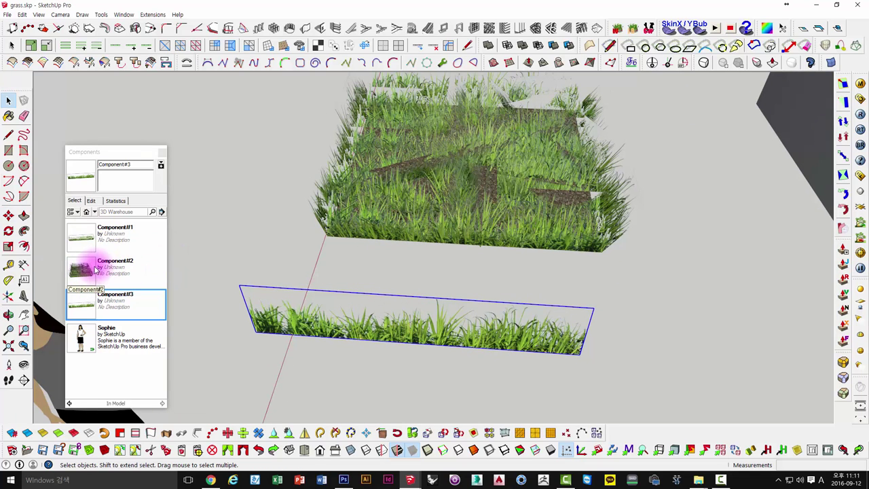
# Edit the grass strip, inspecting it from front and side views, and select its face
pyautogui.doubleClick(576, 362)
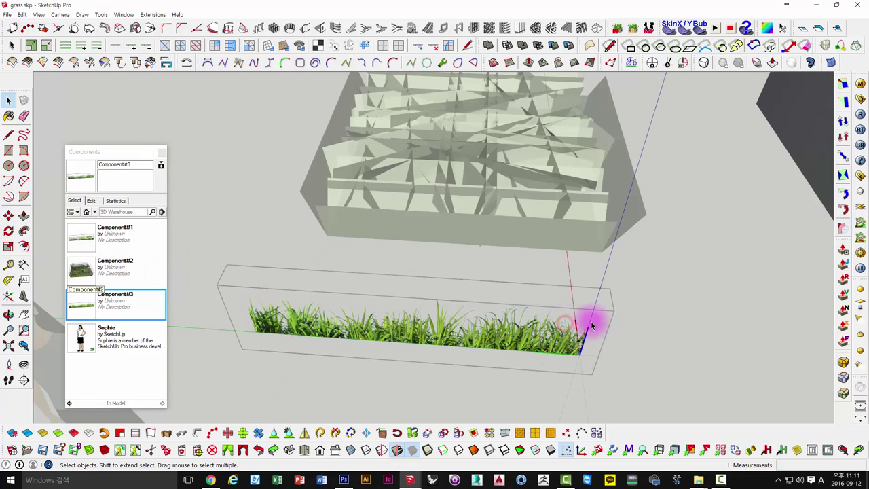
pyautogui.scroll(2, 592, 326)
pyautogui.scroll(1, 569, 314)
pyautogui.hotkey('ctrl', 'a')
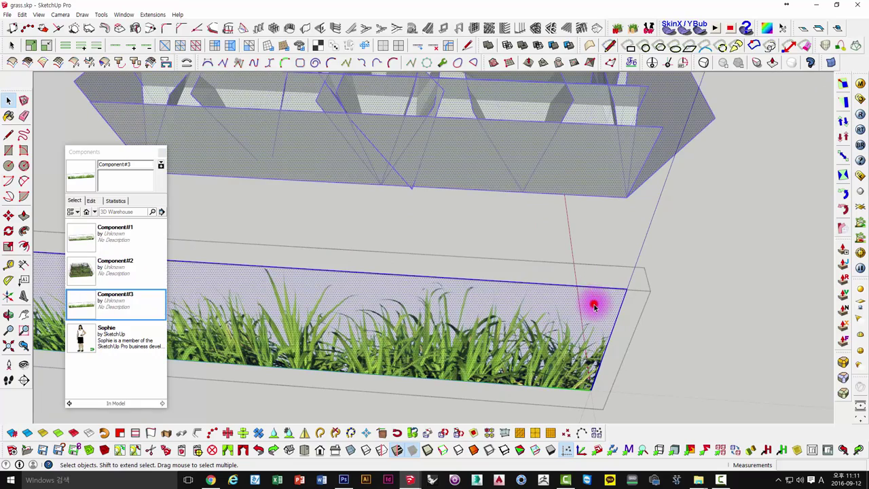
pyautogui.moveTo(582, 313); pyautogui.dragTo(534, 292, button='middle')
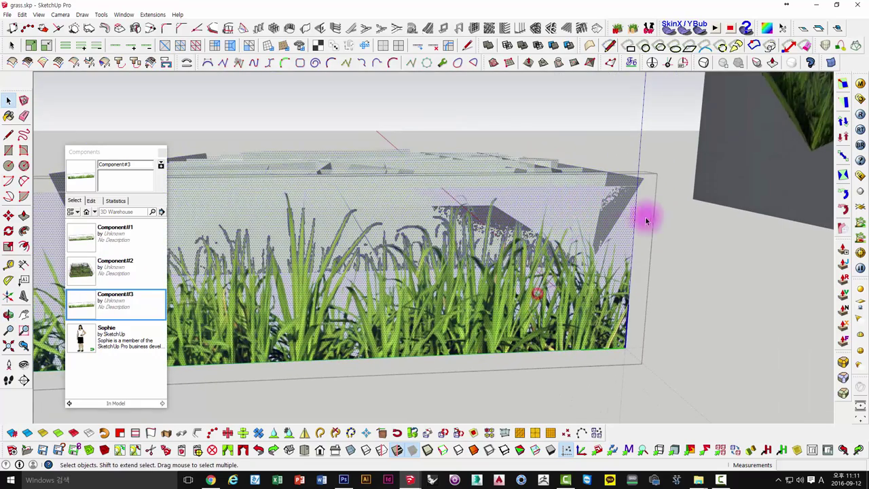
pyautogui.click(677, 271)
pyautogui.moveTo(669, 295); pyautogui.dragTo(657, 254, button='middle')
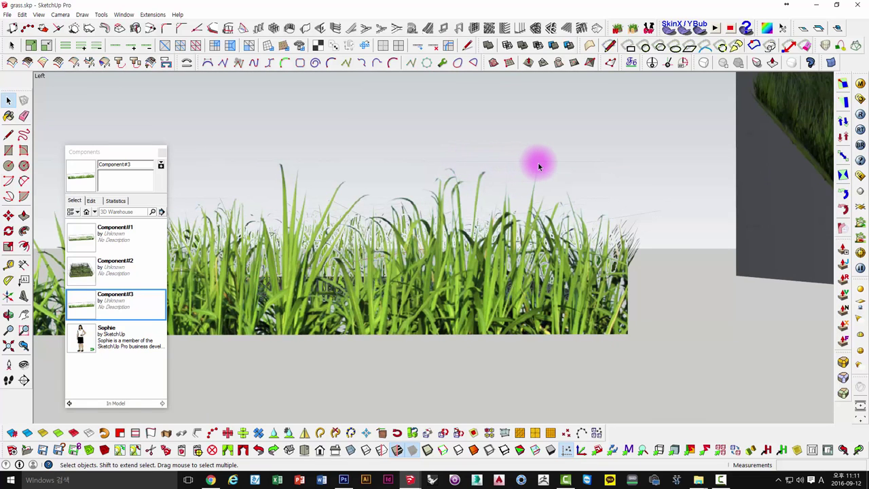
pyautogui.moveTo(301, 156); pyautogui.dragTo(316, 223, button='middle')
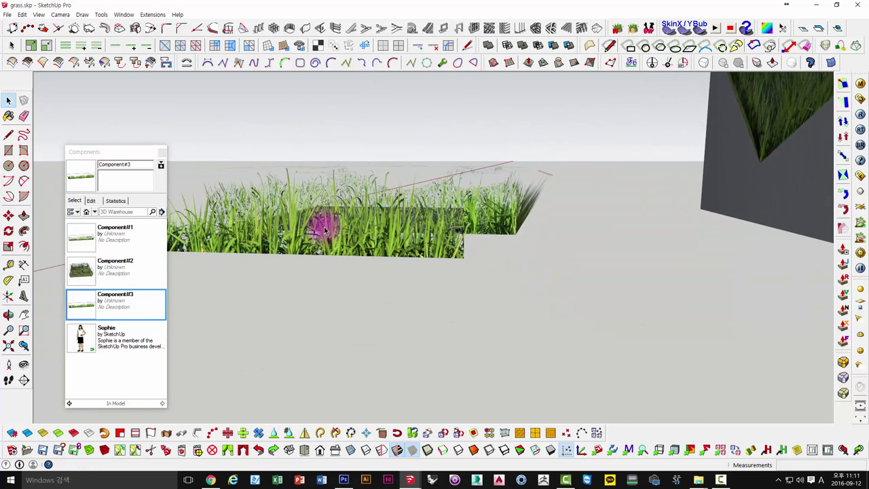
pyautogui.click(328, 226)
# Reposition and rescale the grass texture on the strip face with Texture > Position
pyautogui.rightClick(329, 228)
pyautogui.moveTo(366, 343)
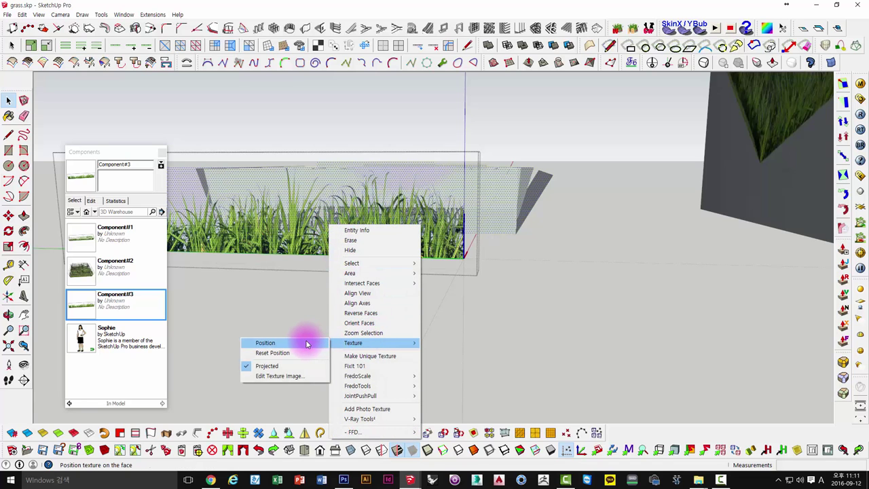
pyautogui.click(306, 343)
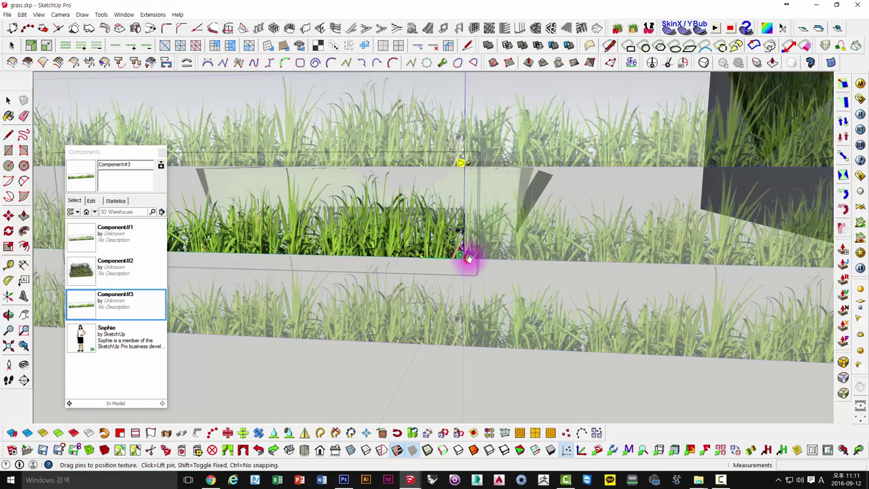
pyautogui.moveTo(469, 258); pyautogui.dragTo(480, 258)
pyautogui.click(462, 286)
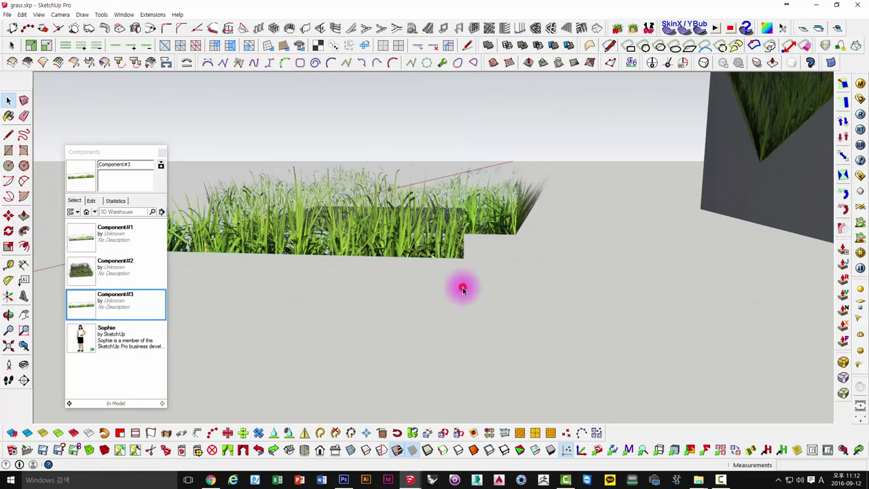
# Orbit around the grass and select the grass block for copying
pyautogui.moveTo(463, 288); pyautogui.dragTo(352, 163, button='middle')
pyautogui.scroll(2, 289, 167)
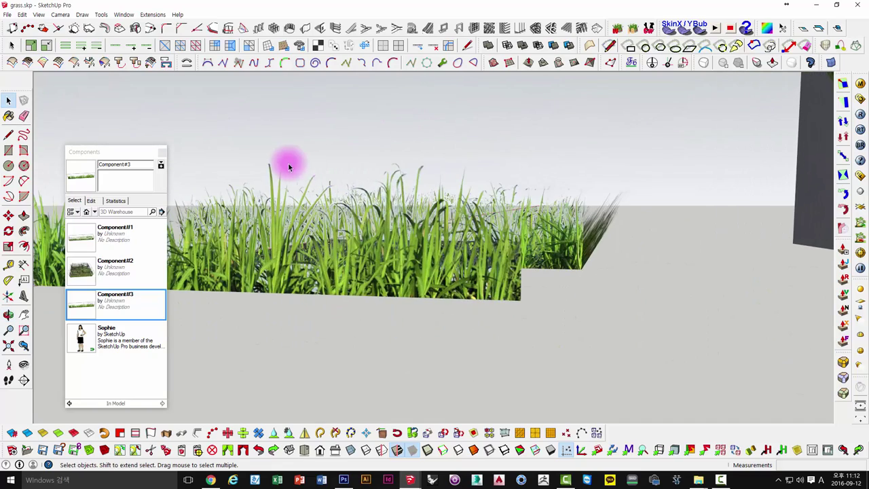
pyautogui.moveTo(349, 129)
pyautogui.mouseDown(button='middle')
pyautogui.moveTo(323, 278)
pyautogui.moveTo(373, 248)
pyautogui.mouseUp(button='middle')
pyautogui.scroll(2, 401, 204)
pyautogui.click(405, 195)
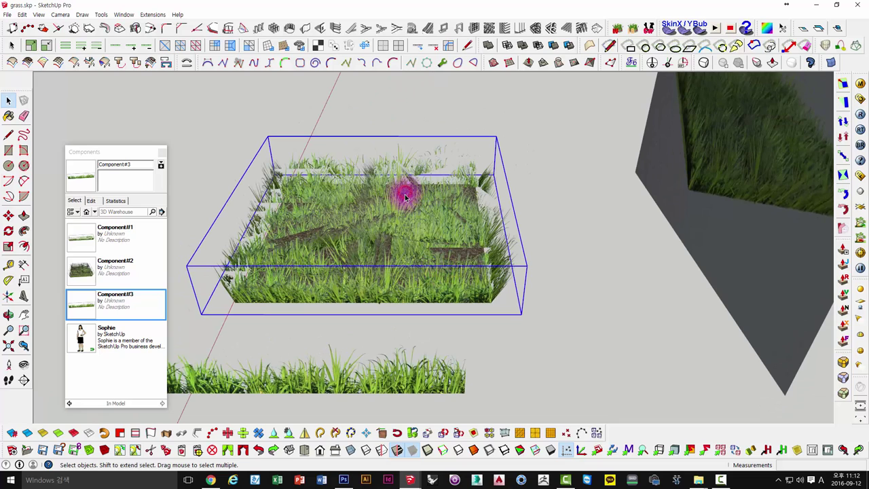
pyautogui.click(313, 375)
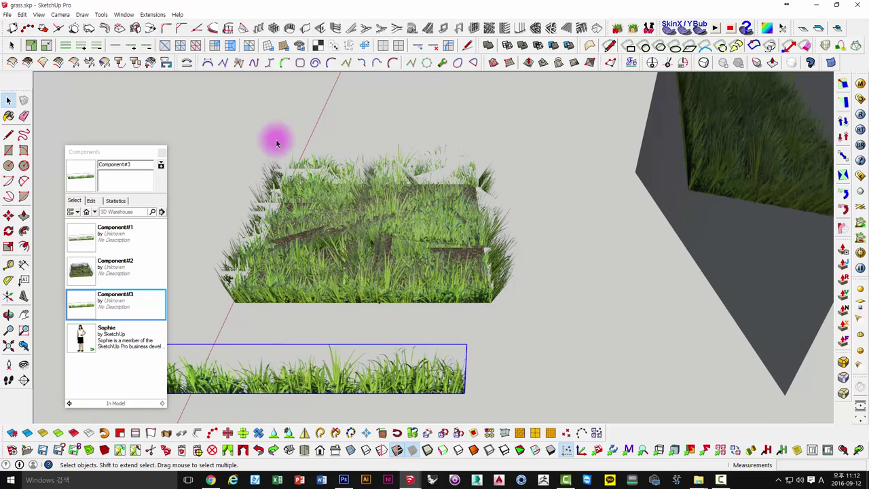
pyautogui.moveTo(277, 138)
pyautogui.mouseDown(button='middle')
pyautogui.moveTo(349, 188)
pyautogui.moveTo(328, 131)
pyautogui.moveTo(374, 207)
pyautogui.mouseUp(button='middle')
pyautogui.scroll(3, 265, 233)
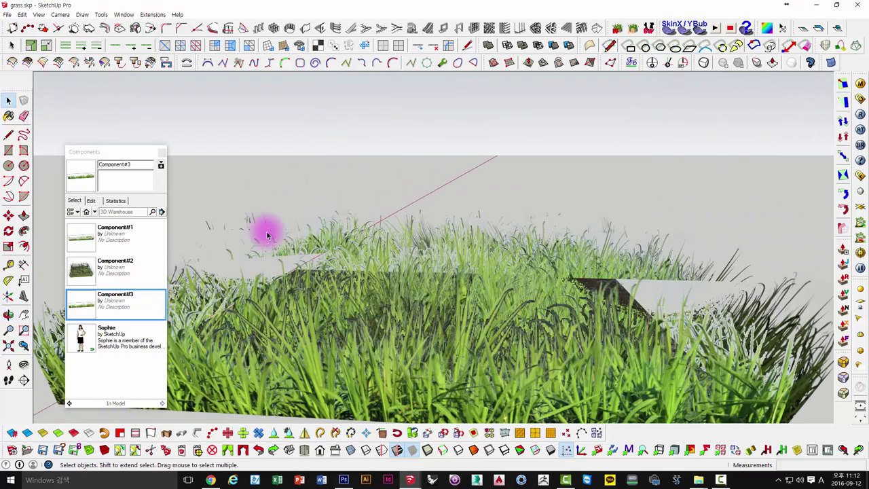
pyautogui.scroll(2, 374, 285)
pyautogui.scroll(-3, 374, 285)
pyautogui.click(400, 294)
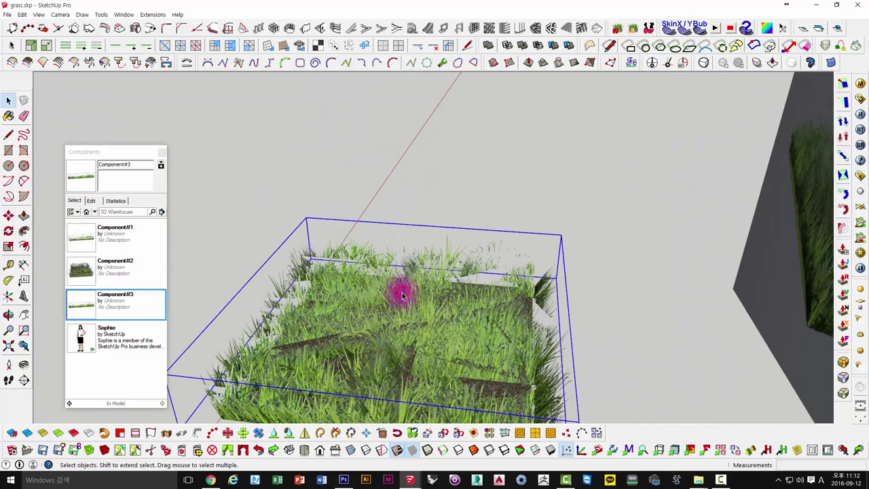
pyautogui.moveTo(410, 479)
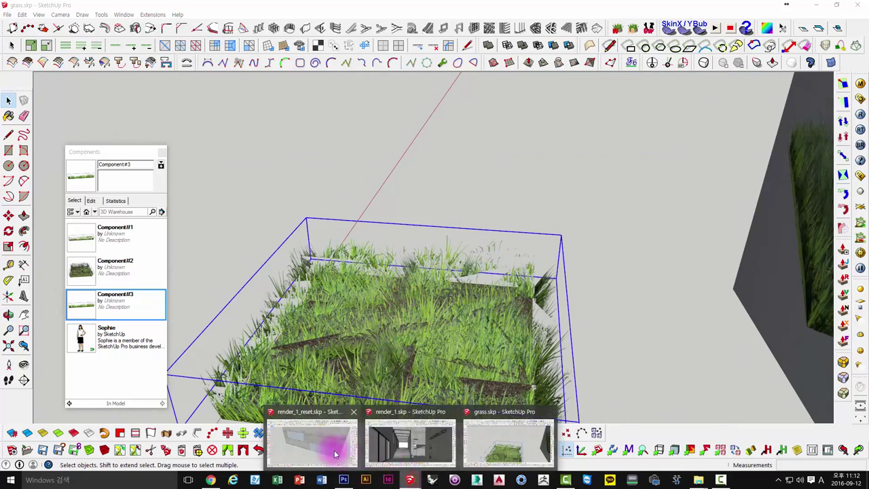
# In render_1_reset.skp, paste the grass block onto the floor by the wall and reposition it
pyautogui.click(326, 449)
pyautogui.moveTo(358, 292); pyautogui.dragTo(446, 331, button='middle')
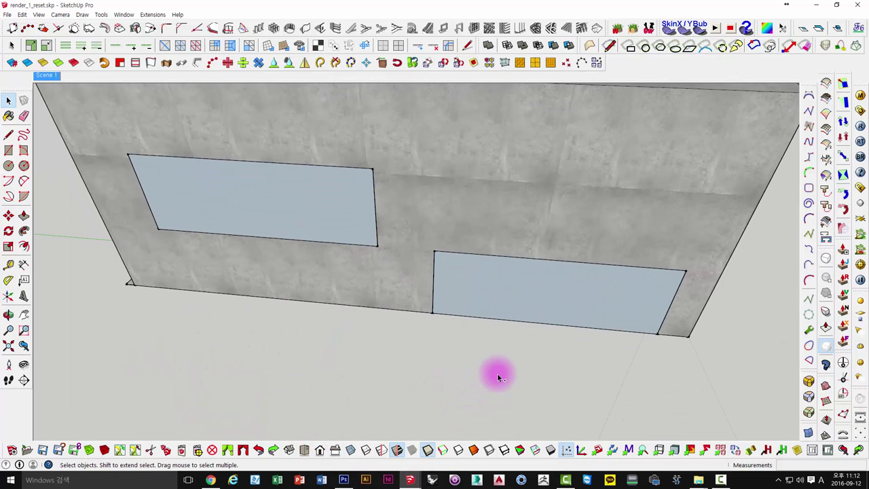
pyautogui.click(459, 334)
pyautogui.scroll(5, 457, 327)
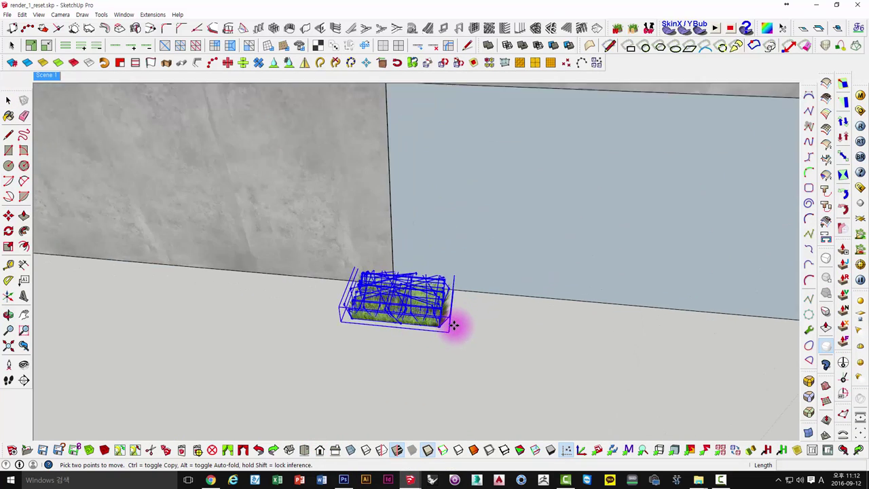
pyautogui.moveTo(456, 326)
pyautogui.mouseDown(button='middle')
pyautogui.moveTo(424, 251)
pyautogui.moveTo(360, 194)
pyautogui.moveTo(342, 233)
pyautogui.moveTo(409, 353)
pyautogui.moveTo(464, 388)
pyautogui.mouseUp(button='middle')
pyautogui.click(464, 388)
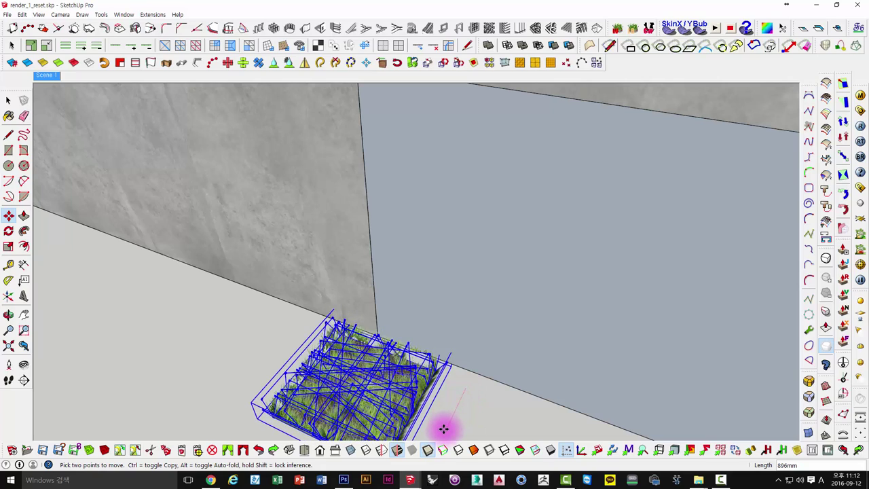
pyautogui.click(441, 435)
# Move the grass block down with Move (M) so it sits on the floor beside the wall
pyautogui.moveTo(441, 435)
pyautogui.mouseDown(button='middle')
pyautogui.moveTo(401, 305)
pyautogui.moveTo(321, 226)
pyautogui.moveTo(181, 225)
pyautogui.moveTo(310, 227)
pyautogui.moveTo(520, 279)
pyautogui.moveTo(479, 223)
pyautogui.mouseUp(button='middle')
pyautogui.press('space')
pyautogui.click(476, 180)
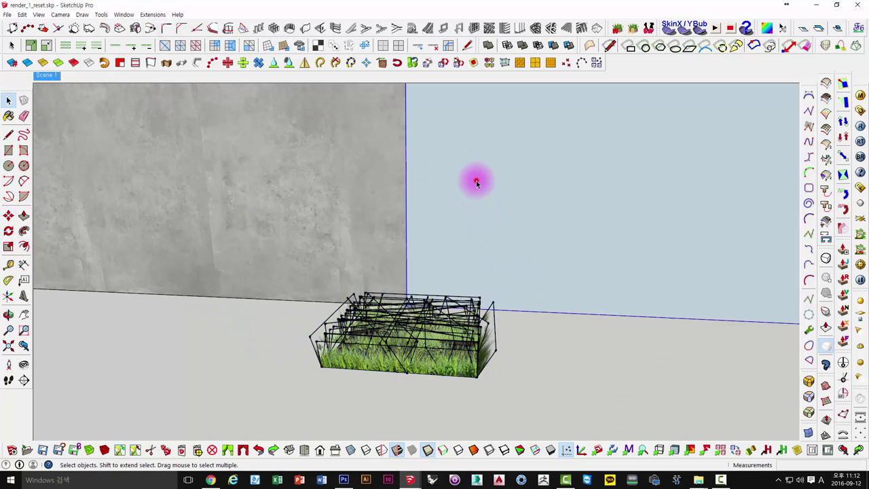
pyautogui.moveTo(386, 215)
pyautogui.mouseDown(button='middle')
pyautogui.moveTo(442, 330)
pyautogui.moveTo(365, 297)
pyautogui.mouseUp(button='middle')
pyautogui.click(364, 297)
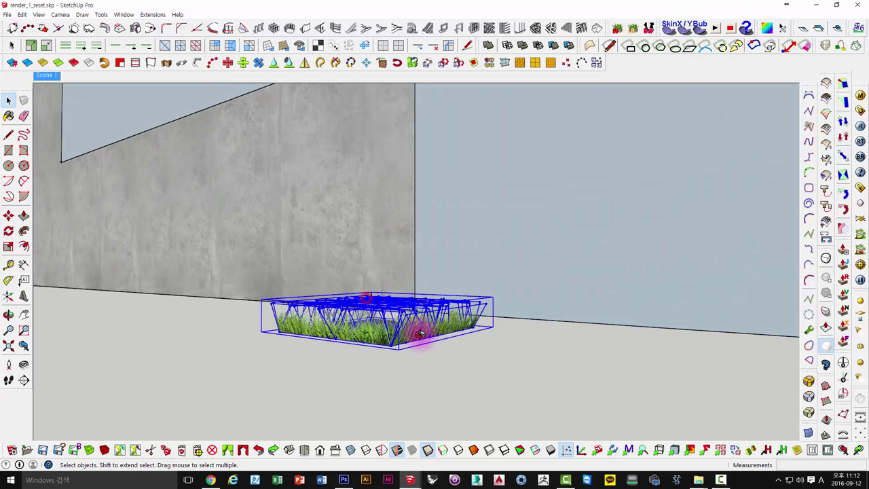
pyautogui.moveTo(413, 330)
pyautogui.mouseDown(button='middle')
pyautogui.moveTo(358, 309)
pyautogui.moveTo(292, 311)
pyautogui.moveTo(287, 326)
pyautogui.moveTo(296, 320)
pyautogui.mouseUp(button='middle')
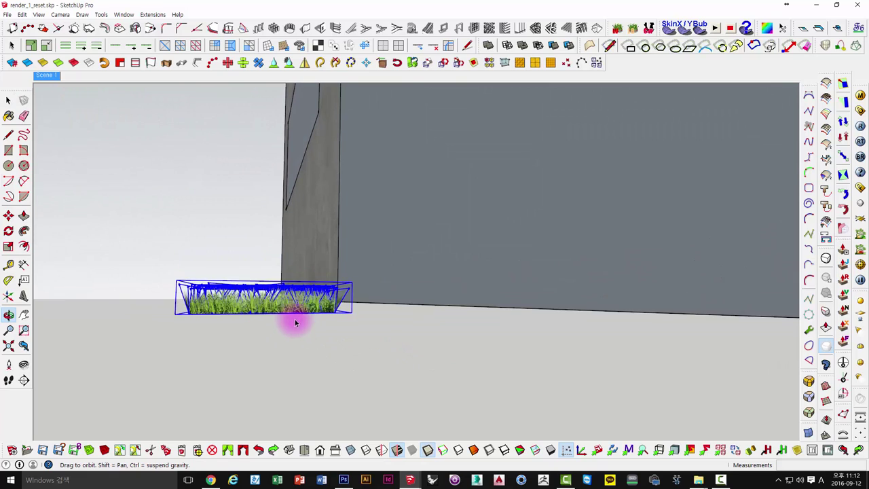
pyautogui.press('m')
pyautogui.click(326, 233)
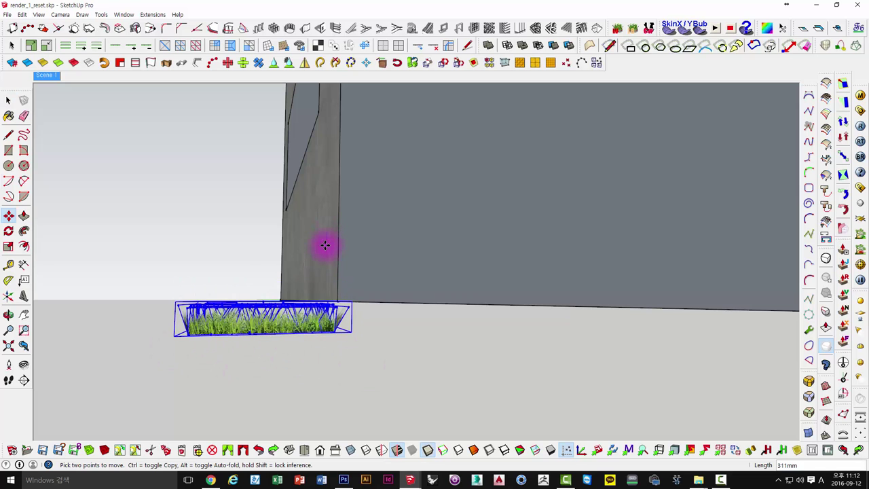
pyautogui.click(326, 250)
pyautogui.moveTo(326, 249)
pyautogui.mouseDown(button='middle')
pyautogui.moveTo(443, 268)
pyautogui.moveTo(369, 330)
pyautogui.mouseUp(button='middle')
# Copy the grass block sideways into a row of ten blocks
pyautogui.scroll(3, 323, 339)
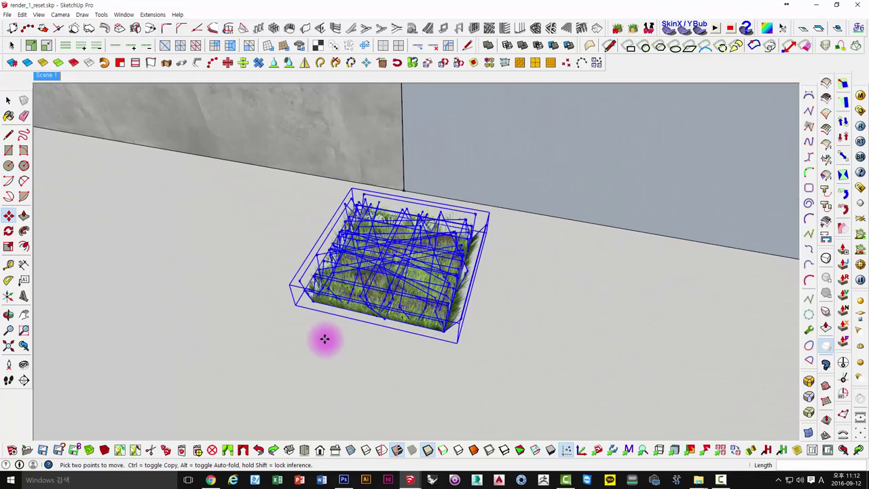
pyautogui.keyDown('ctrl'); pyautogui.click(301, 340); pyautogui.keyUp('ctrl')
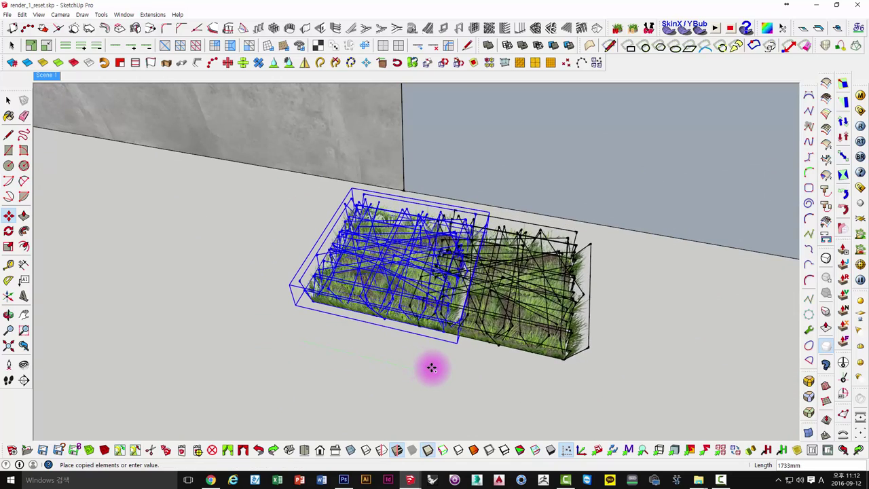
pyautogui.click(467, 380)
pyautogui.write('*1')
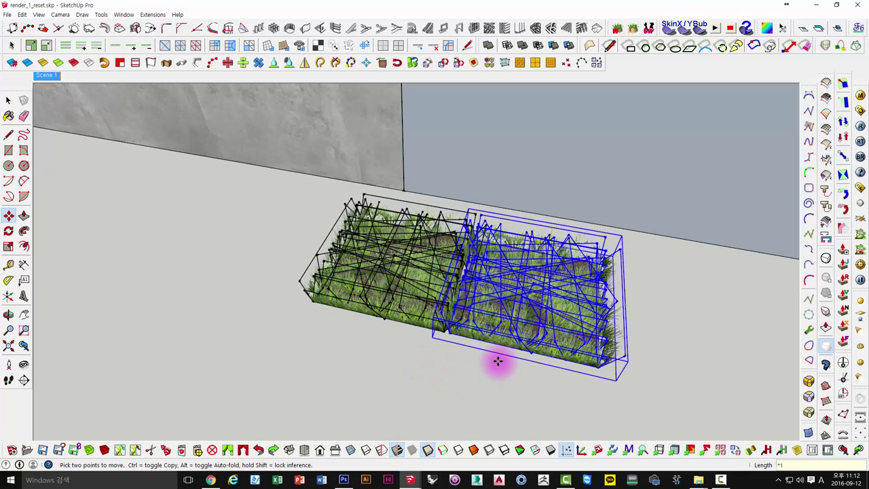
pyautogui.write('0')
pyautogui.press('Return')
pyautogui.scroll(-3, 442, 319)
pyautogui.scroll(-3, 457, 343)
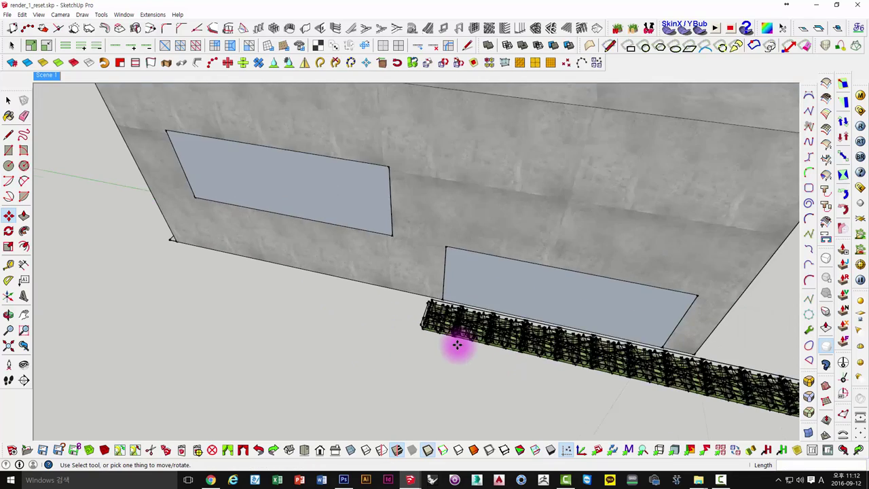
pyautogui.scroll(-1, 428, 268)
# Select the whole row of grass blocks and shift it along the wall
pyautogui.press('space')
pyautogui.moveTo(668, 349); pyautogui.dragTo(631, 320, button='middle')
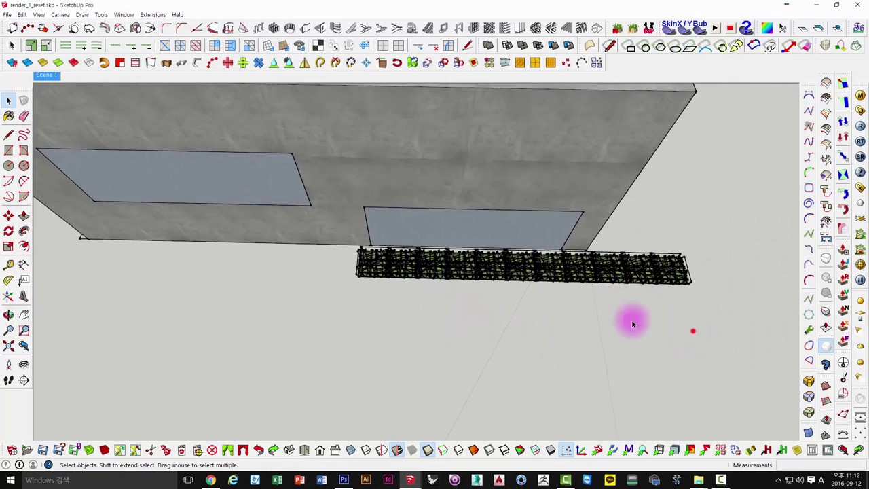
pyautogui.moveTo(693, 330); pyautogui.dragTo(349, 262)
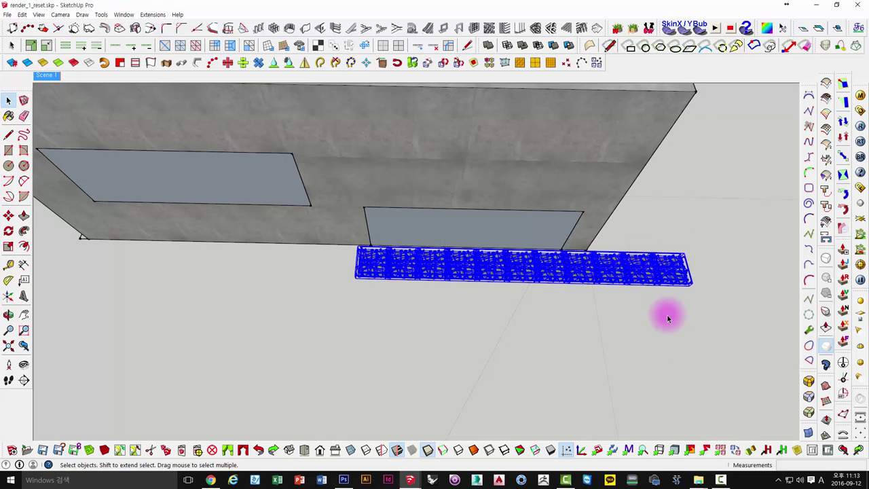
pyautogui.moveTo(665, 314); pyautogui.dragTo(679, 334, button='middle')
pyautogui.press('m')
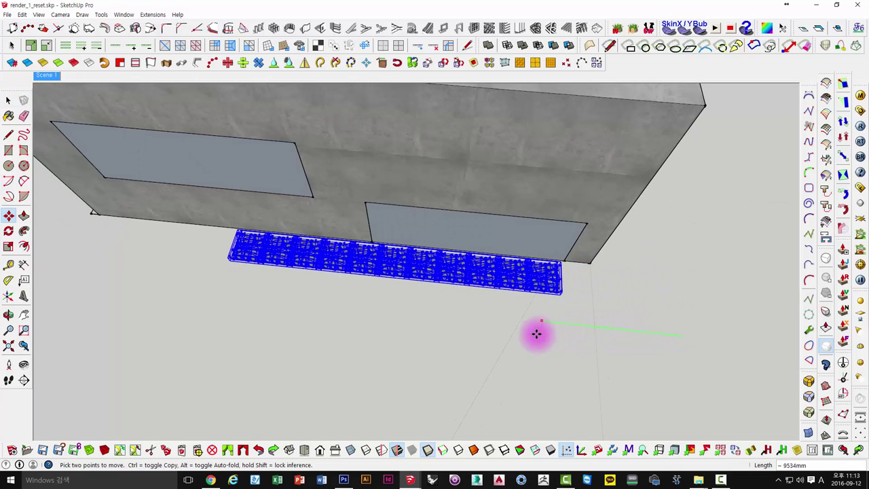
pyautogui.click(529, 336)
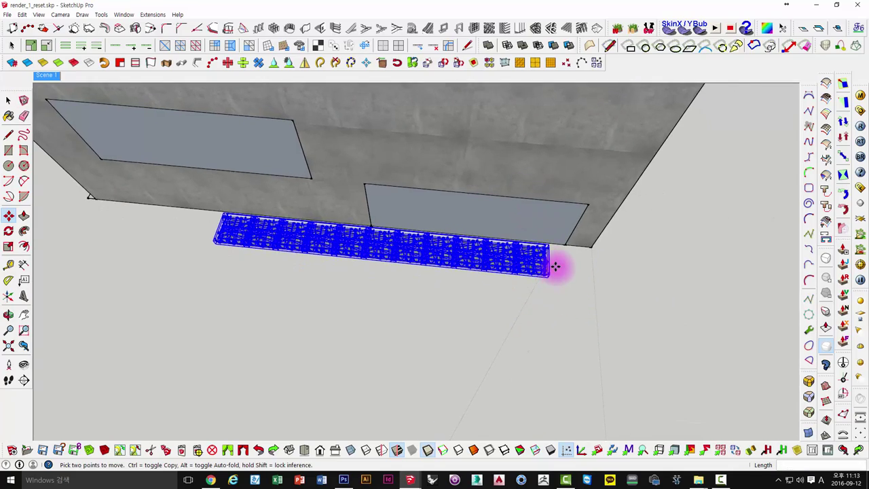
# Copy the row forward and array it ten times to form a large lawn
pyautogui.scroll(3, 559, 258)
pyautogui.click(561, 251)
pyautogui.press('ctrl')
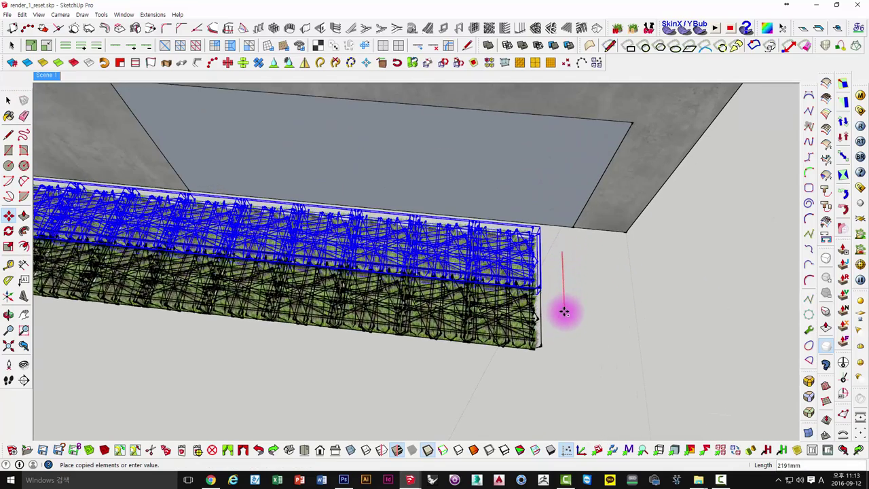
pyautogui.click(567, 307)
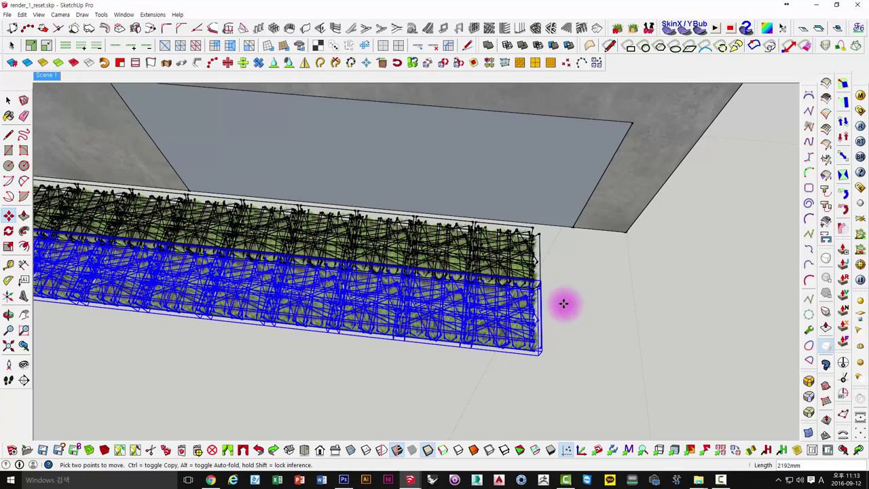
pyautogui.write('*10')
pyautogui.press('Return')
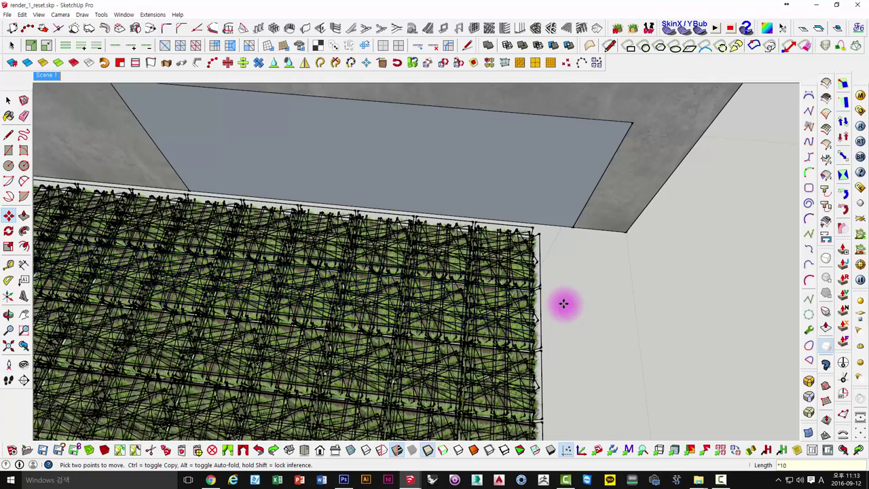
pyautogui.scroll(-2, 563, 303)
pyautogui.scroll(-2, 551, 307)
pyautogui.scroll(-2, 552, 306)
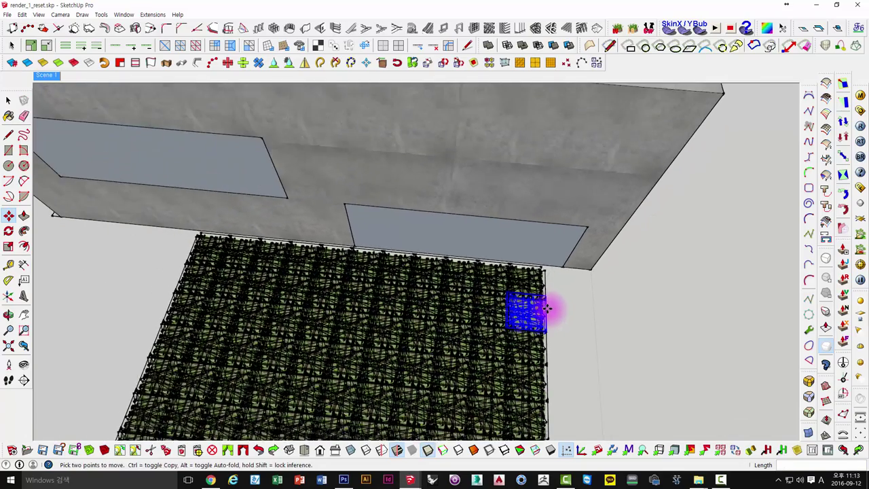
pyautogui.scroll(-2, 552, 306)
pyautogui.moveTo(577, 386)
pyautogui.mouseDown(button='middle')
pyautogui.moveTo(566, 252)
pyautogui.moveTo(553, 277)
pyautogui.moveTo(414, 245)
pyautogui.mouseUp(button='middle')
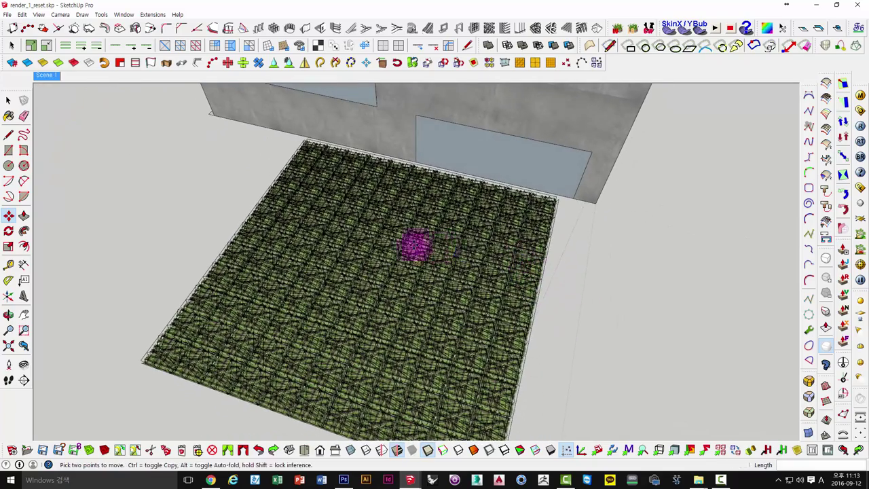
# Deselect the grass field and return to the Scene 1 interior view
pyautogui.press('space')
pyautogui.click(195, 188)
pyautogui.click(351, 274)
pyautogui.click(384, 188)
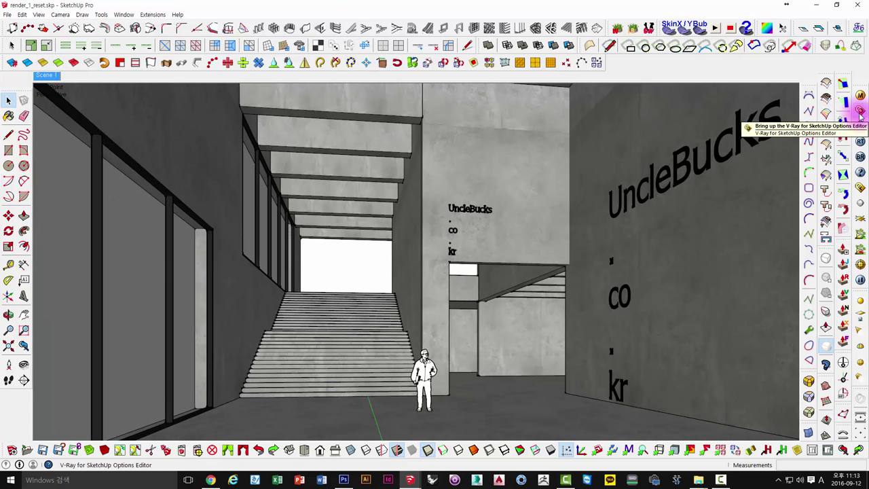
# Mark a V-Ray render region over the lower-left windows and start rendering it
pyautogui.click(860, 173)
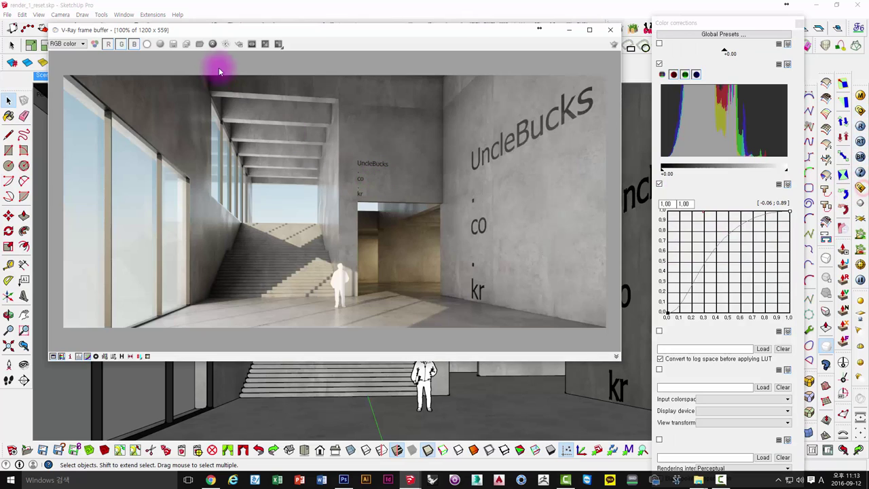
pyautogui.moveTo(226, 39)
pyautogui.mouseDown()
pyautogui.moveTo(320, 43)
pyautogui.moveTo(227, 53)
pyautogui.moveTo(229, 59)
pyautogui.mouseUp()
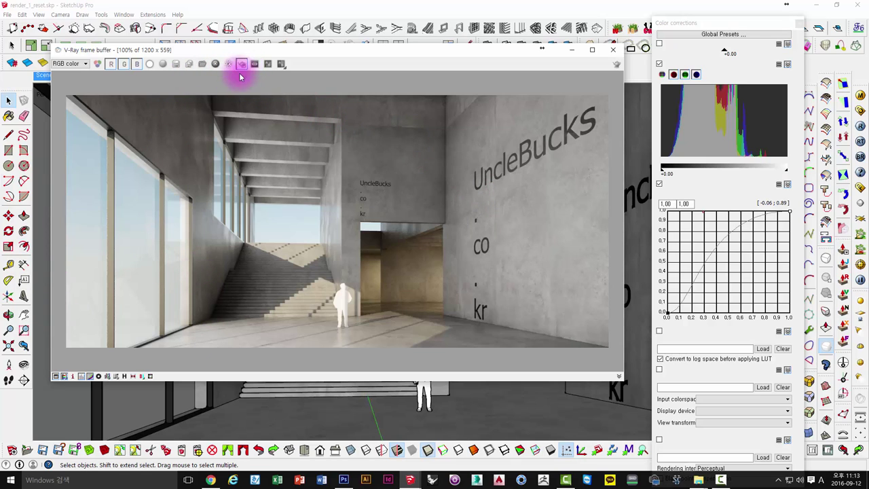
pyautogui.moveTo(58, 248); pyautogui.dragTo(253, 387)
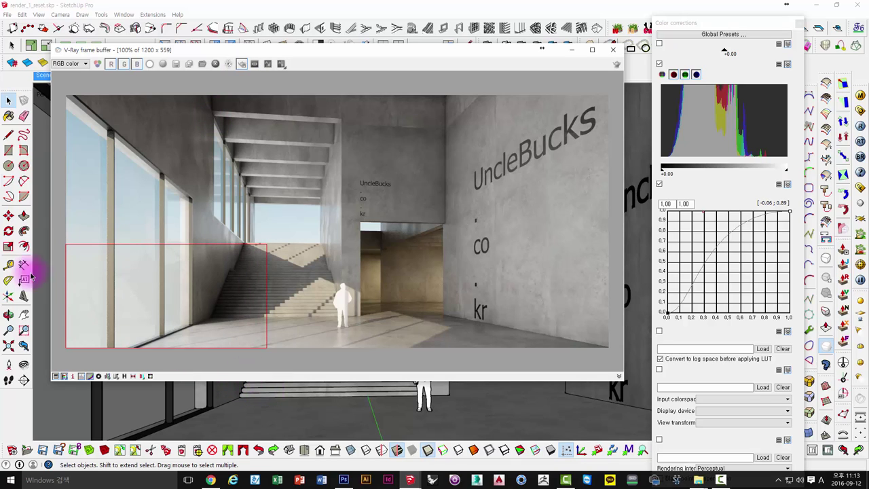
pyautogui.click(617, 65)
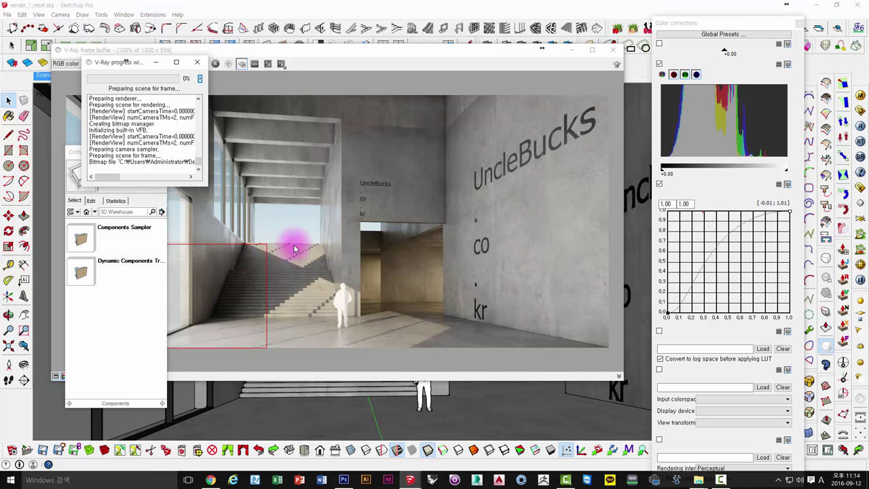
# Rerun the region render until grass shows through the lower-left windows, then turn Region render off
pyautogui.click(305, 159)
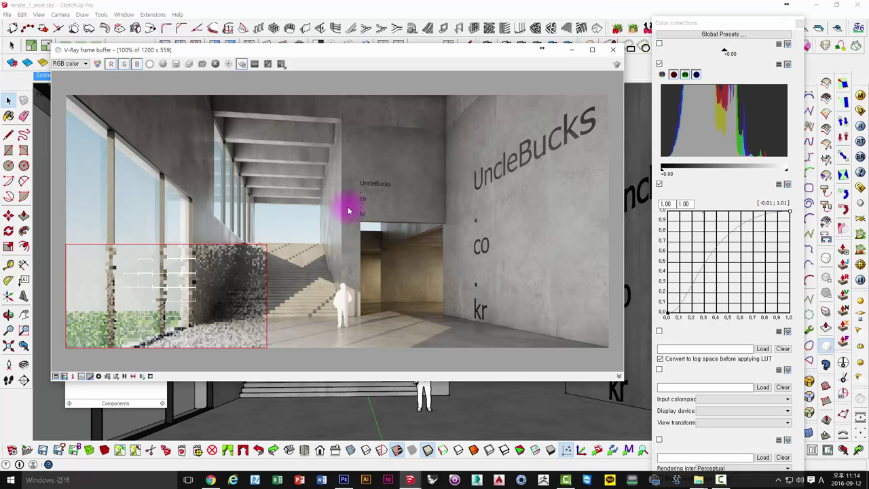
pyautogui.click(853, 388)
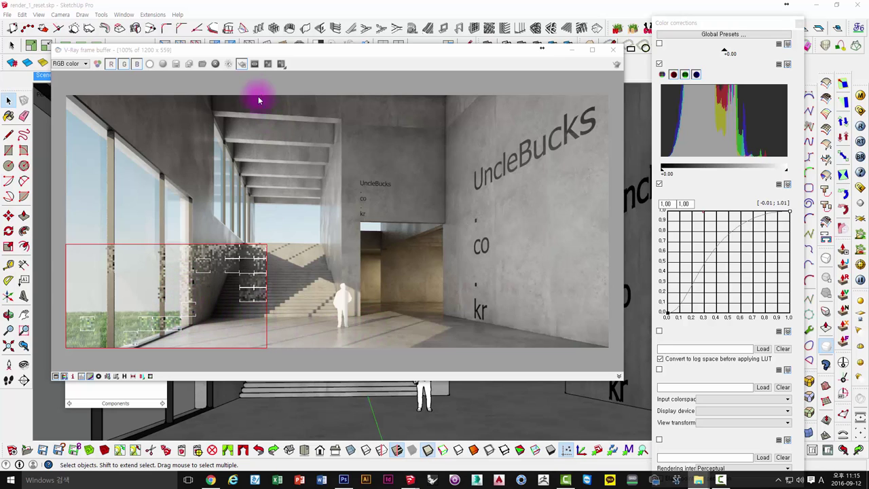
pyautogui.click(242, 64)
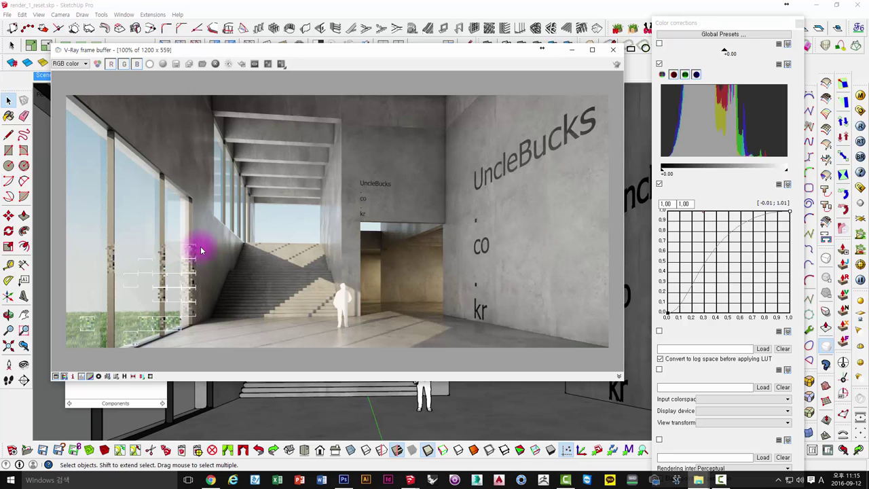
# Zoom and pan the frame buffer to inspect the grass behind the left windows, then zoom back out
pyautogui.scroll(2, 213, 250)
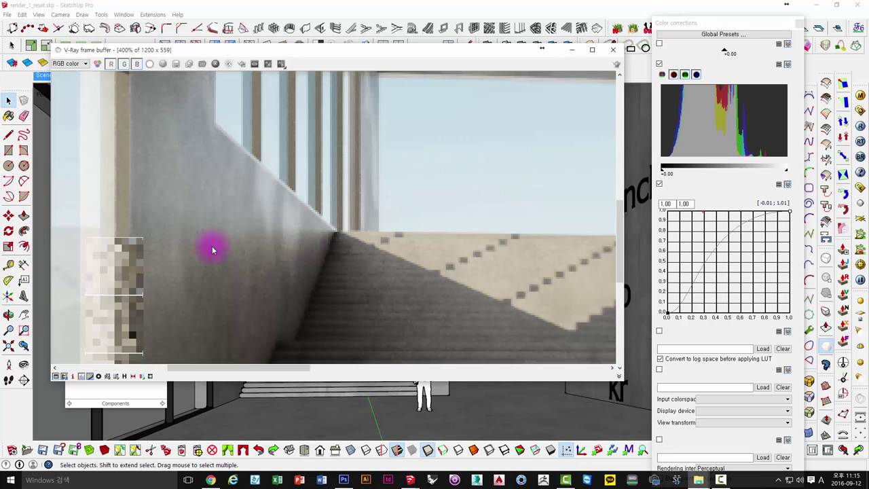
pyautogui.scroll(-2, 165, 248)
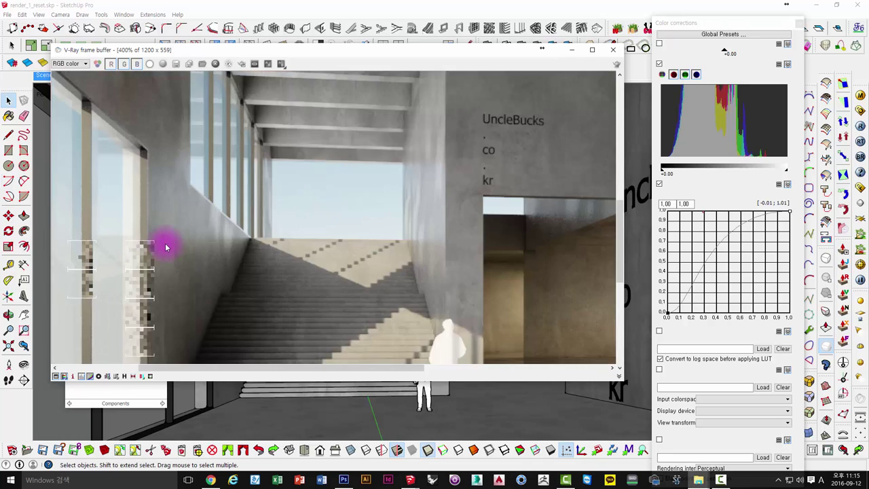
pyautogui.scroll(1, 339, 201)
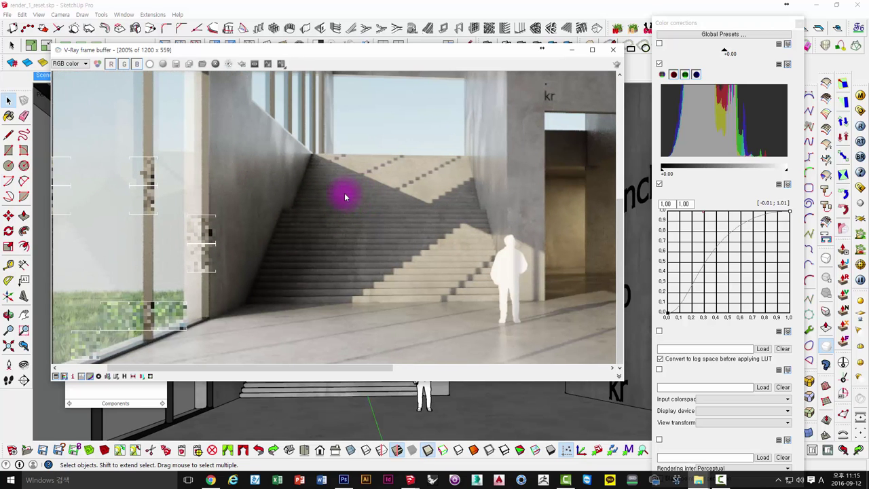
pyautogui.moveTo(222, 179); pyautogui.dragTo(310, 188, button='middle')
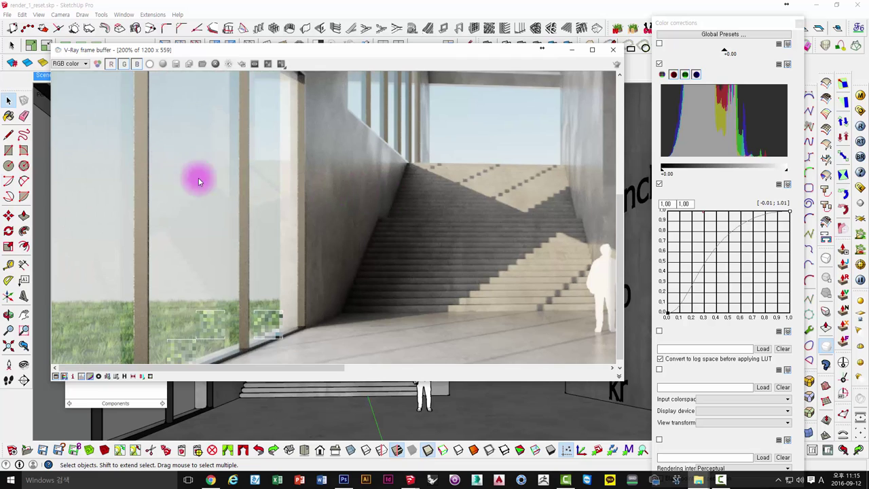
pyautogui.moveTo(175, 168); pyautogui.dragTo(272, 196, button='middle')
pyautogui.click(242, 64)
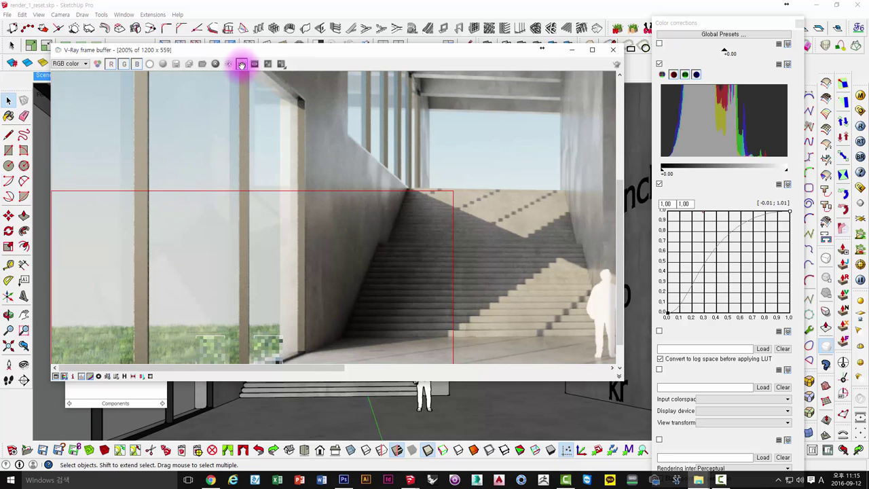
pyautogui.moveTo(189, 202); pyautogui.dragTo(334, 192, button='middle')
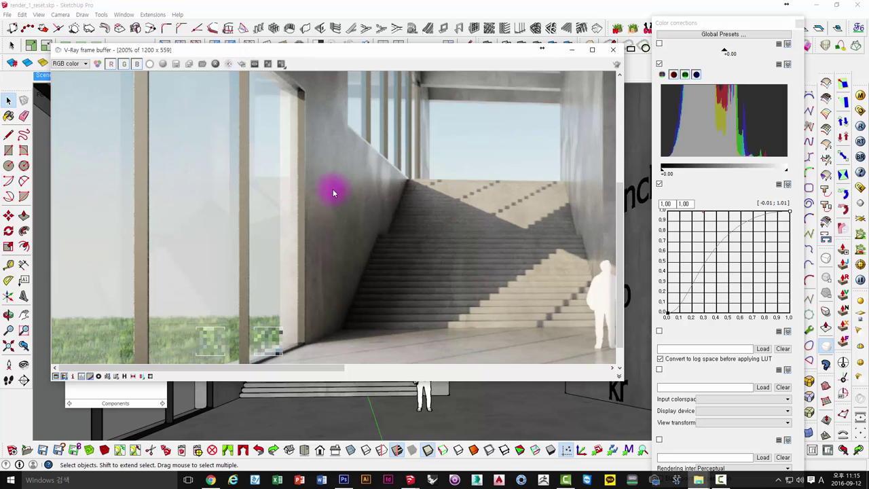
pyautogui.scroll(-1, 235, 206)
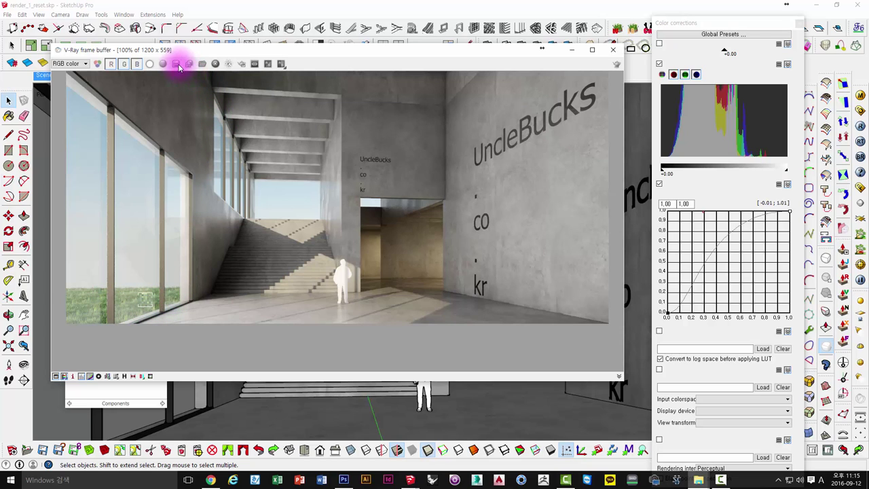
pyautogui.click(137, 285)
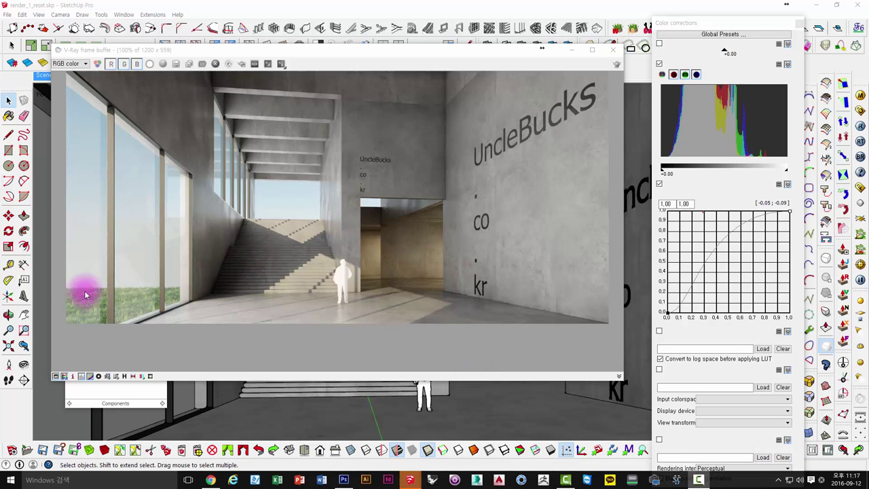
# Save the finished render as render_2_1.png in the render_1 folder
pyautogui.click(176, 64)
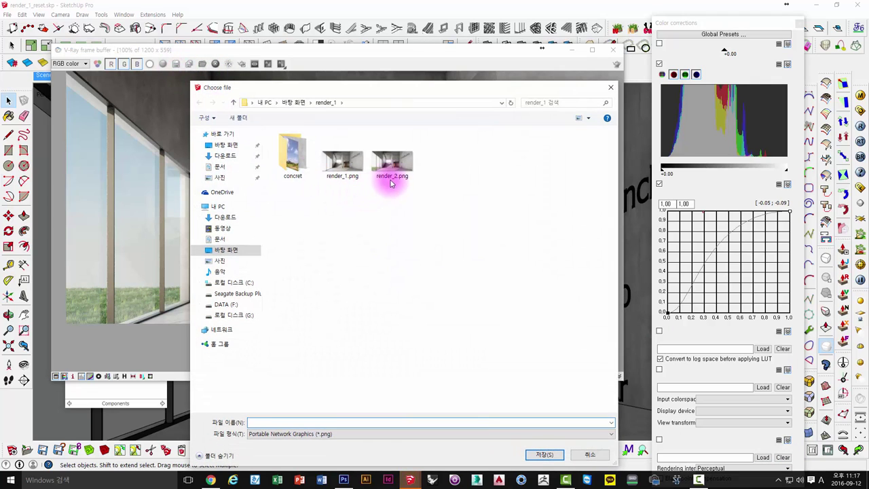
pyautogui.click(389, 168)
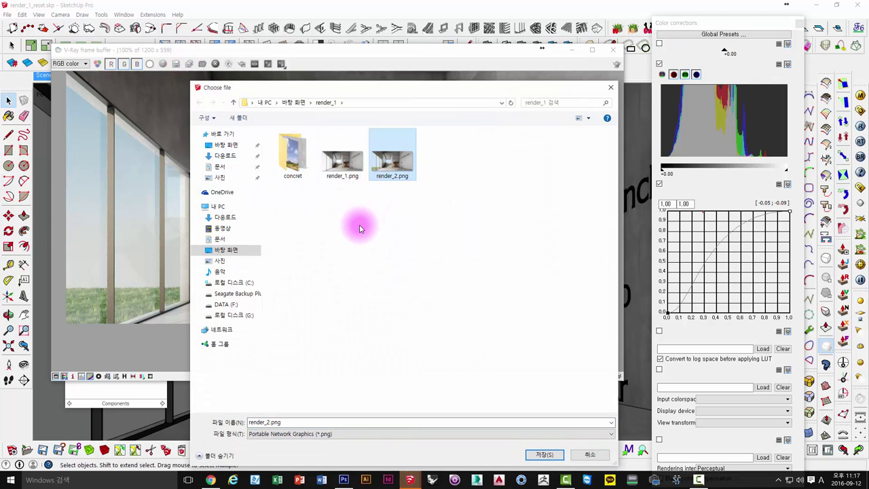
pyautogui.doubleClick(302, 170)
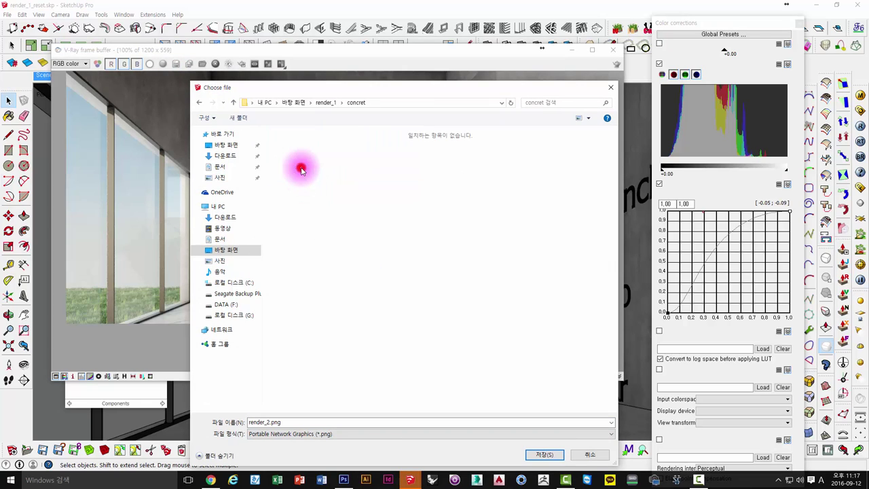
pyautogui.click(326, 102)
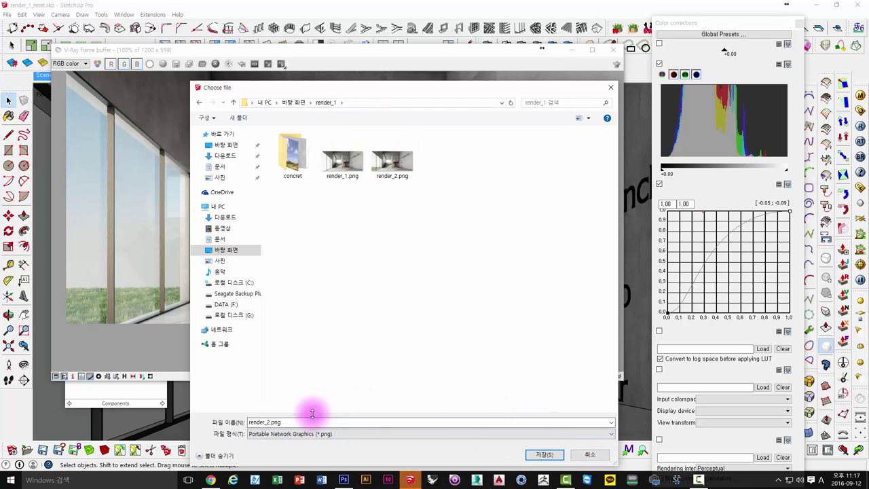
pyautogui.click(270, 422)
pyautogui.write('_')
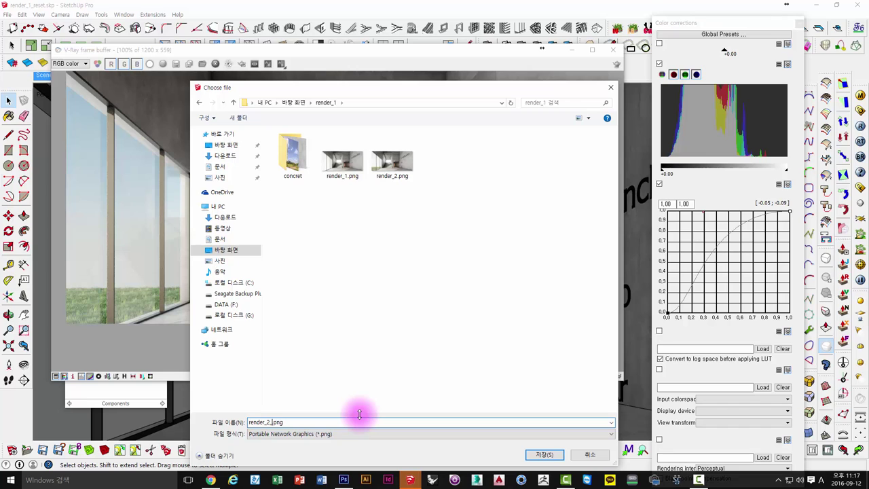
pyautogui.write('1')
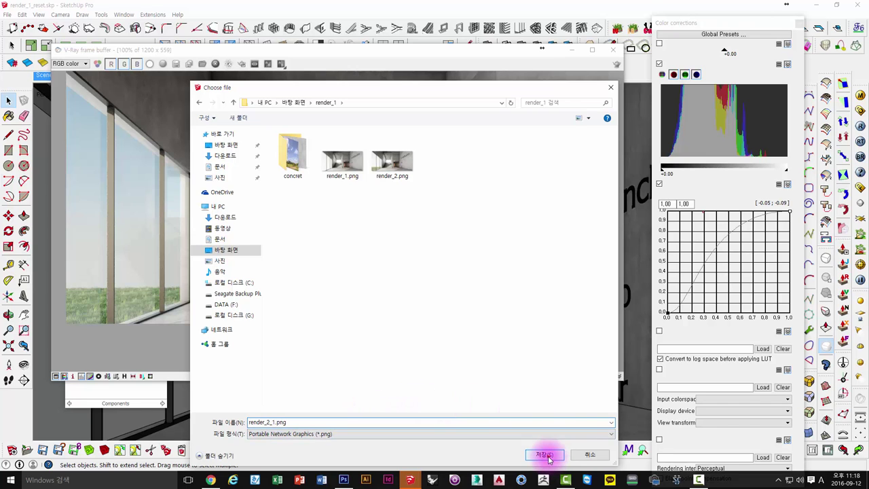
pyautogui.click(549, 459)
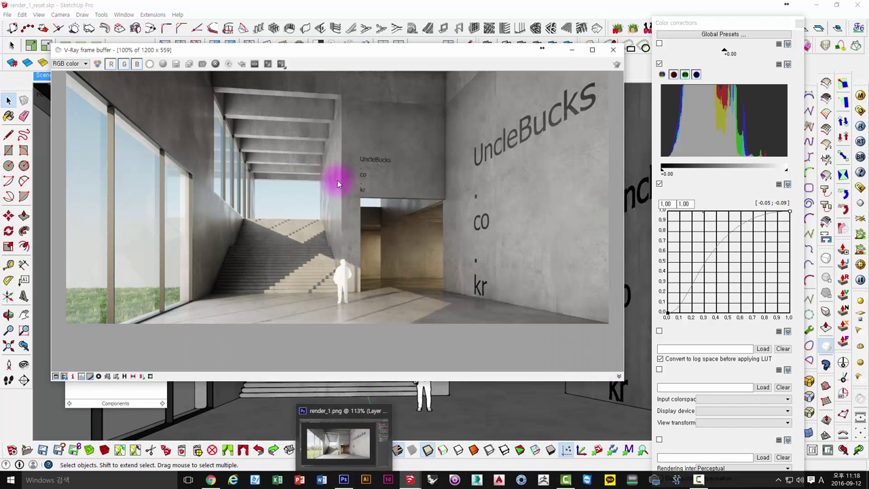
# In Photoshop, look through the open documents and settle on render_2.png
pyautogui.click(348, 481)
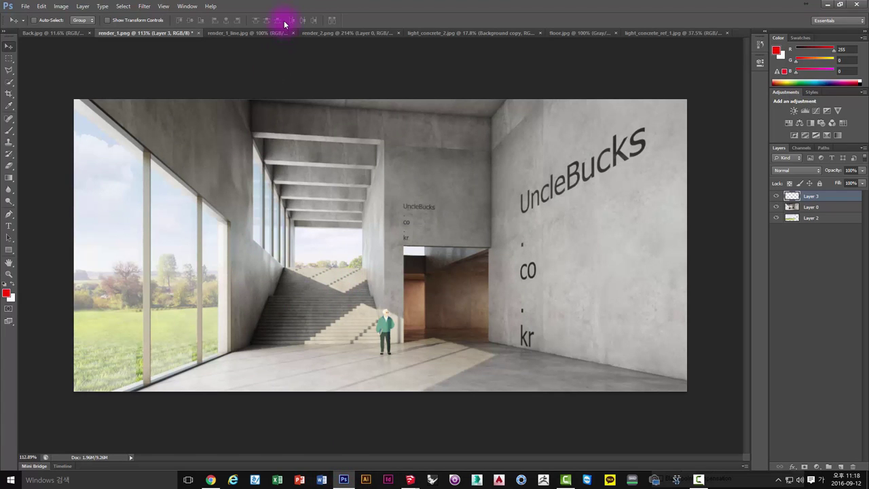
pyautogui.click(228, 34)
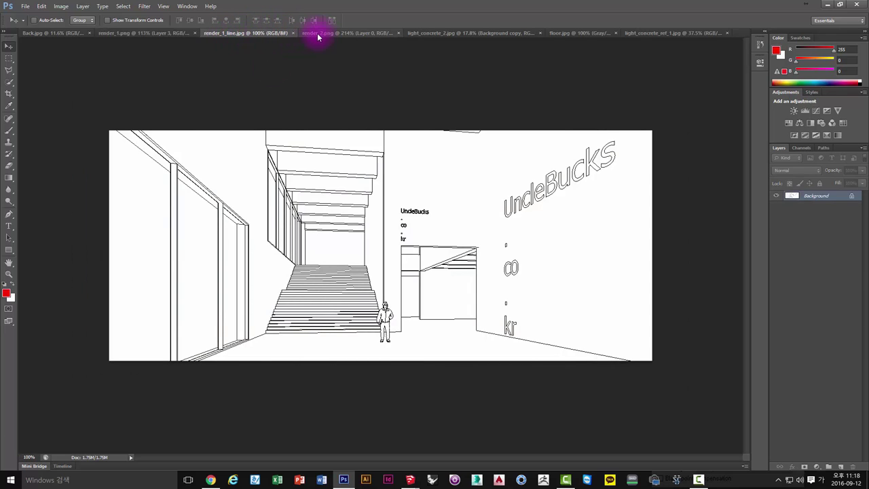
pyautogui.click(181, 34)
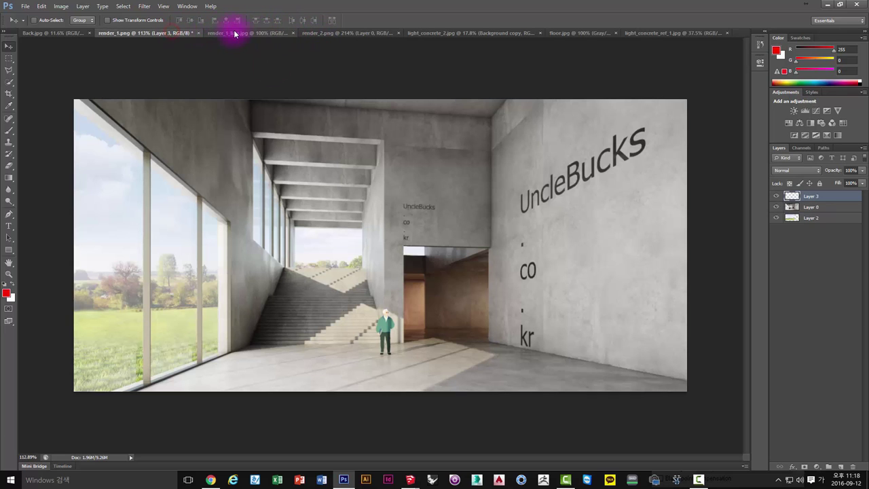
pyautogui.click(319, 32)
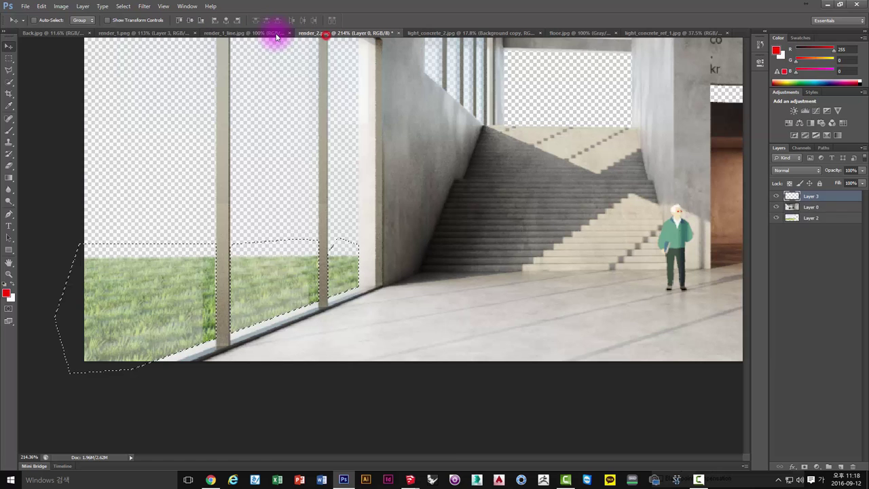
# Check the V-Ray frame buffer in the render_1_reset SketchUp model, then return to Photoshop's render_2.png
pyautogui.click(409, 481)
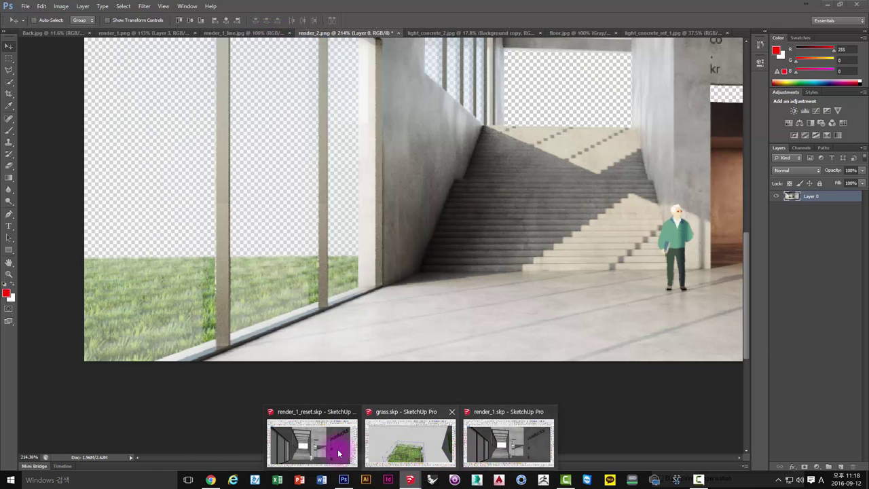
pyautogui.click(317, 445)
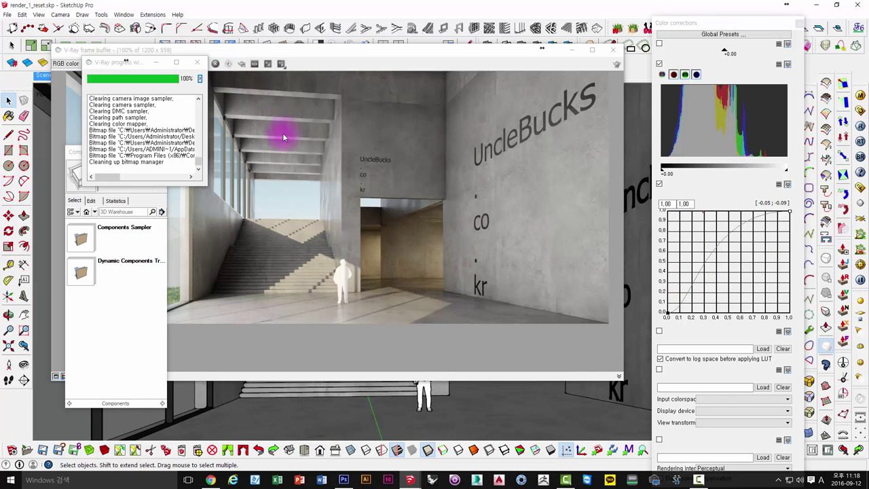
pyautogui.click(296, 148)
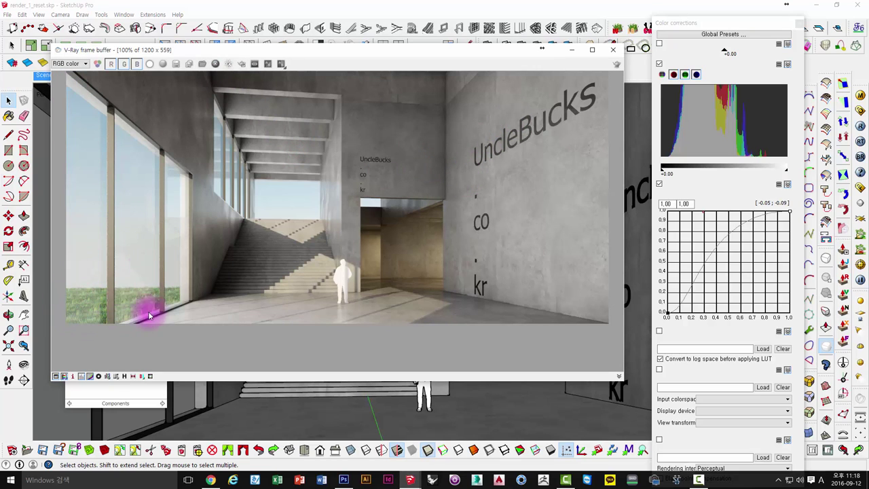
pyautogui.click(411, 481)
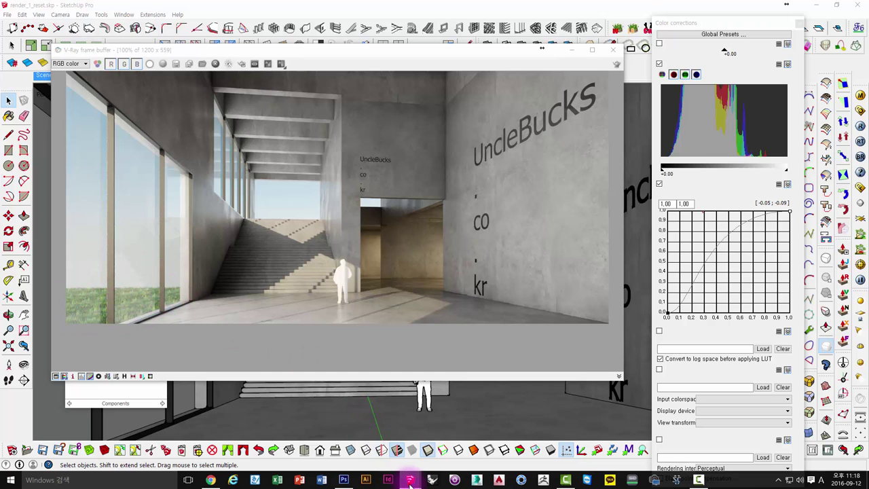
pyautogui.click(344, 481)
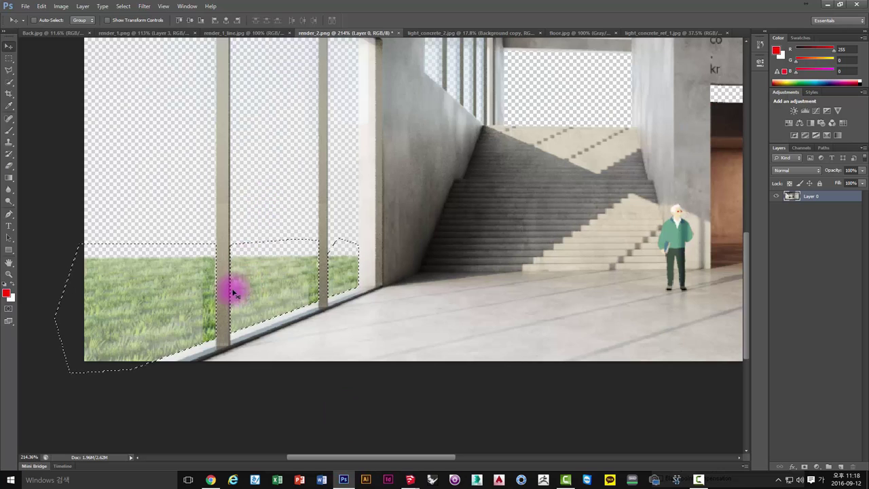
# Zoom in on the grass along the windows and switch to the Lasso tool
pyautogui.keyDown('alt'); pyautogui.scroll(1, 121, 327); pyautogui.keyUp('alt')
pyautogui.keyDown('alt'); pyautogui.scroll(-1, 121, 327); pyautogui.keyUp('alt')
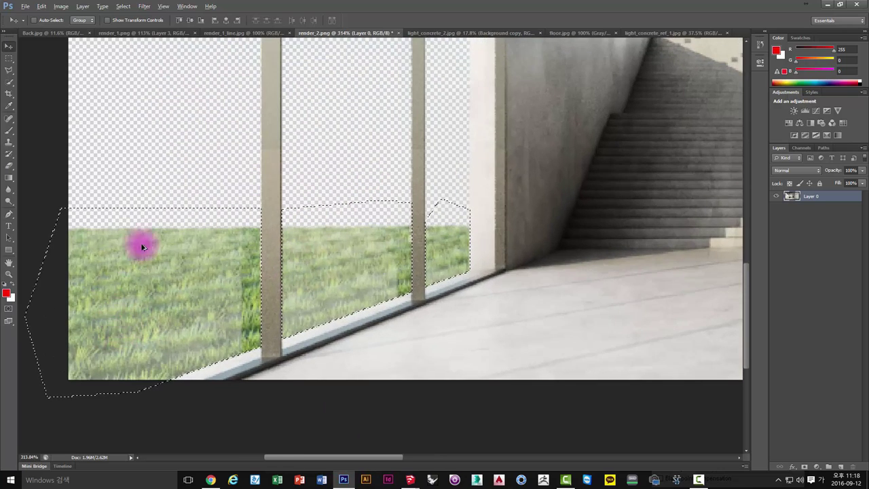
pyautogui.keyDown('alt'); pyautogui.scroll(-3, 141, 245); pyautogui.keyUp('alt')
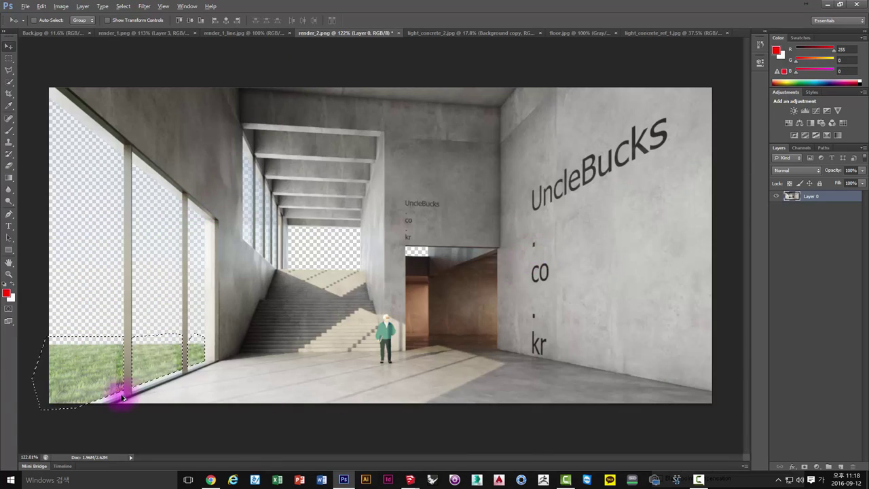
pyautogui.keyDown('alt'); pyautogui.scroll(3, 117, 398); pyautogui.keyUp('alt')
pyautogui.keyDown('alt'); pyautogui.scroll(1, 70, 395); pyautogui.keyUp('alt')
pyautogui.moveTo(106, 307); pyautogui.dragTo(238, 245)
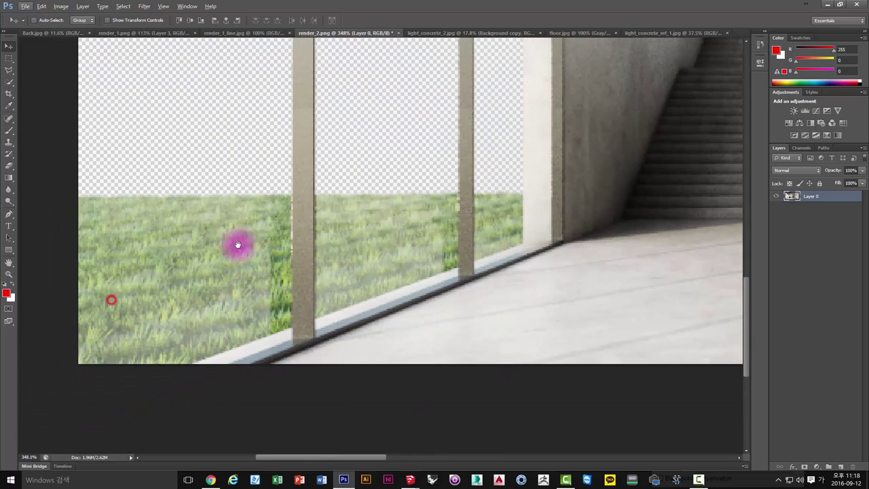
pyautogui.click(6, 71)
pyautogui.click(78, 370)
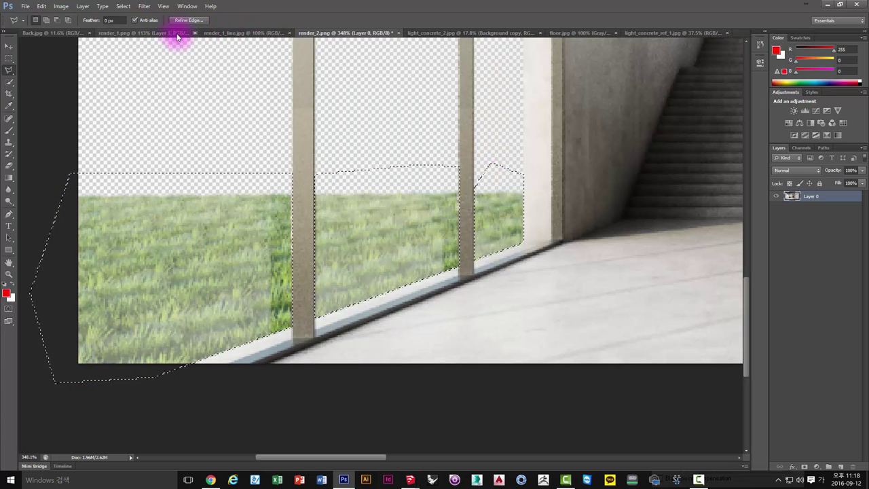
# Close the render_1_line.jpg document and go back to render_2.png
pyautogui.click(149, 34)
pyautogui.click(9, 47)
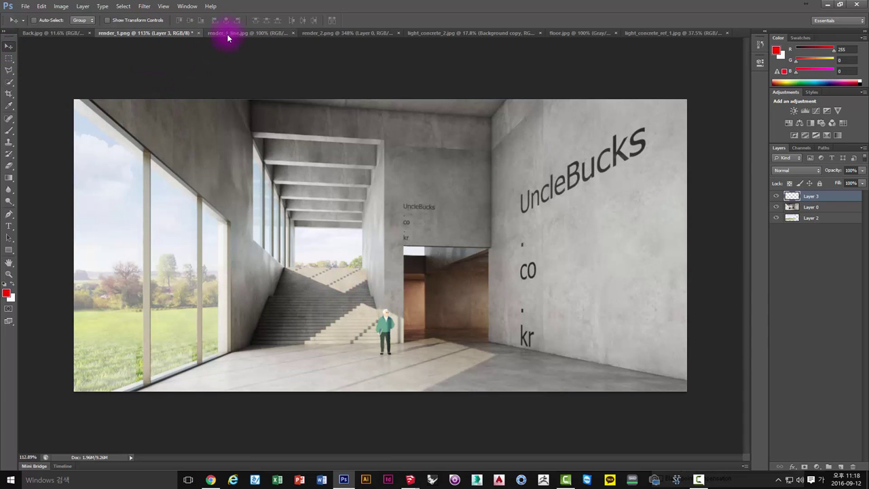
pyautogui.moveTo(228, 38); pyautogui.dragTo(278, 38)
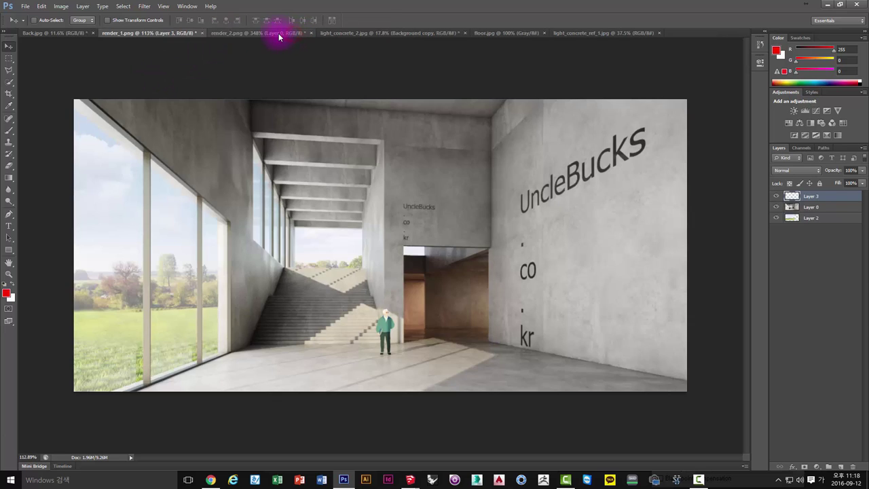
pyautogui.click(278, 34)
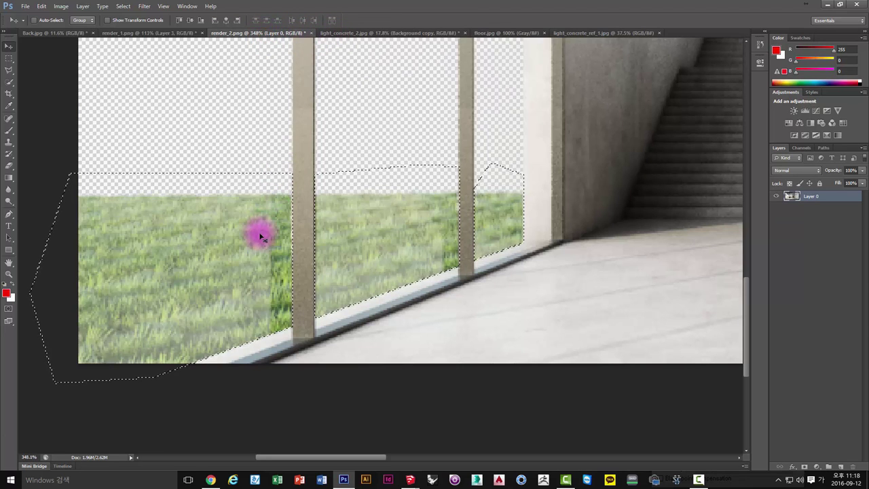
# In render_1.png, hide Layers 2 and 3 and paste the grass under the lower-left window
pyautogui.click(133, 32)
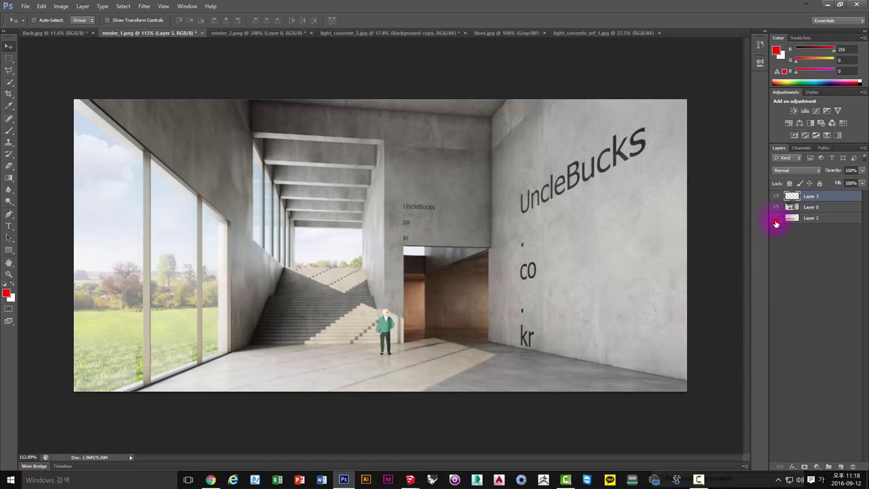
pyautogui.click(776, 219)
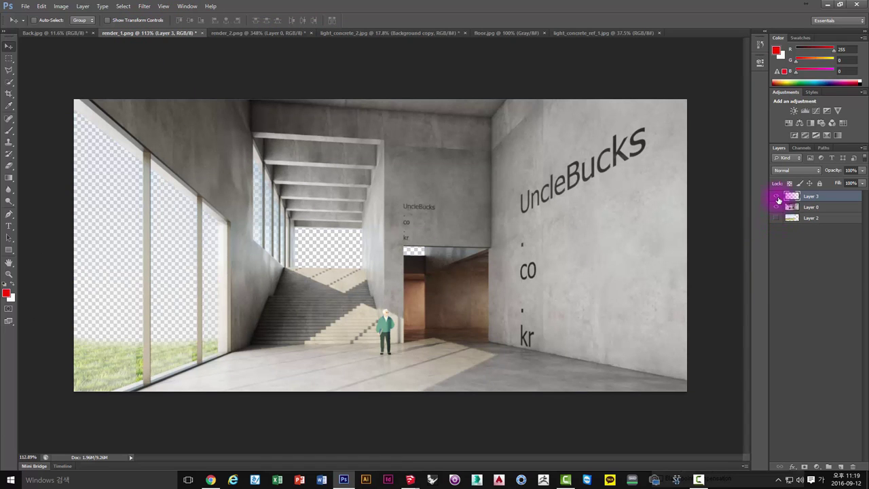
pyautogui.click(778, 197)
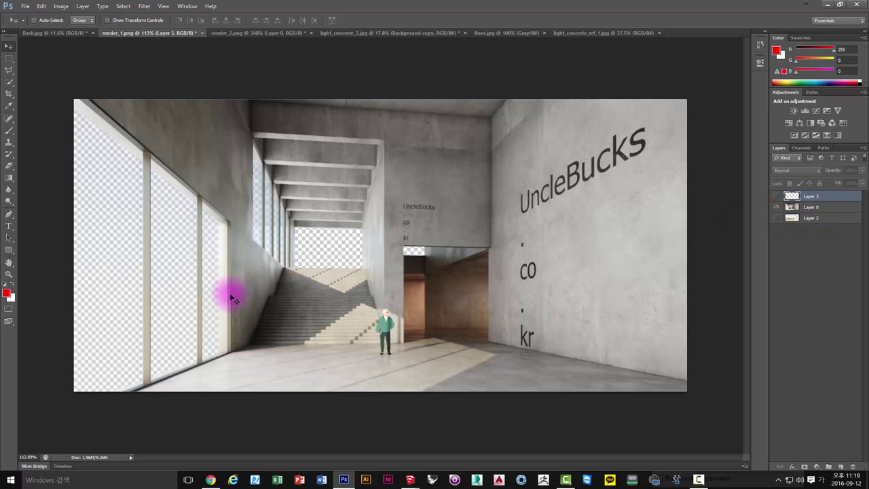
pyautogui.hotkey('ctrl', 'v')
pyautogui.moveTo(340, 237); pyautogui.dragTo(134, 349)
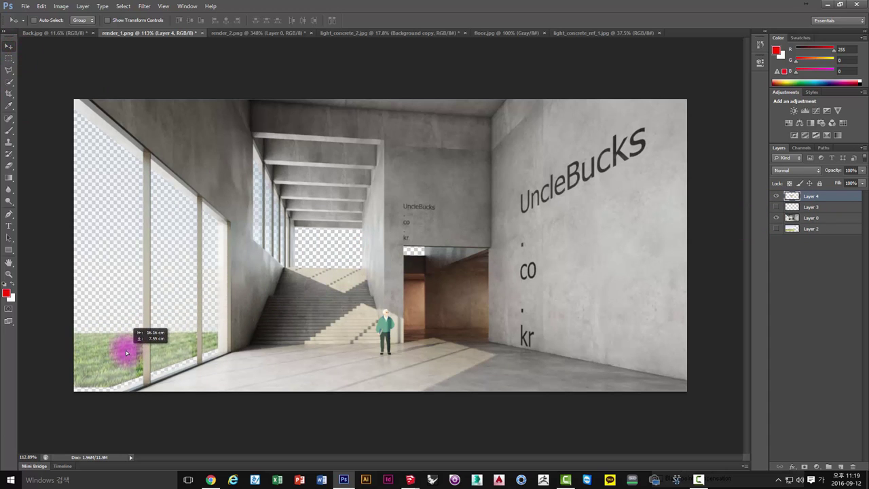
pyautogui.moveTo(134, 348); pyautogui.dragTo(125, 367)
# Bring Back.jpg's cloudy sky into render_1.png as a new layer
pyautogui.keyDown('alt'); pyautogui.scroll(2, 126, 367); pyautogui.keyUp('alt')
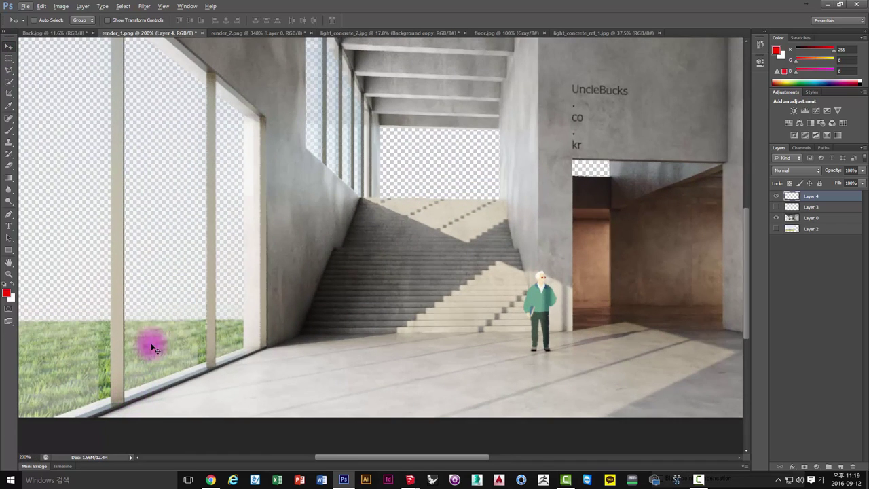
pyautogui.keyDown('alt'); pyautogui.scroll(1, 129, 334); pyautogui.keyUp('alt')
pyautogui.moveTo(265, 281); pyautogui.dragTo(228, 293)
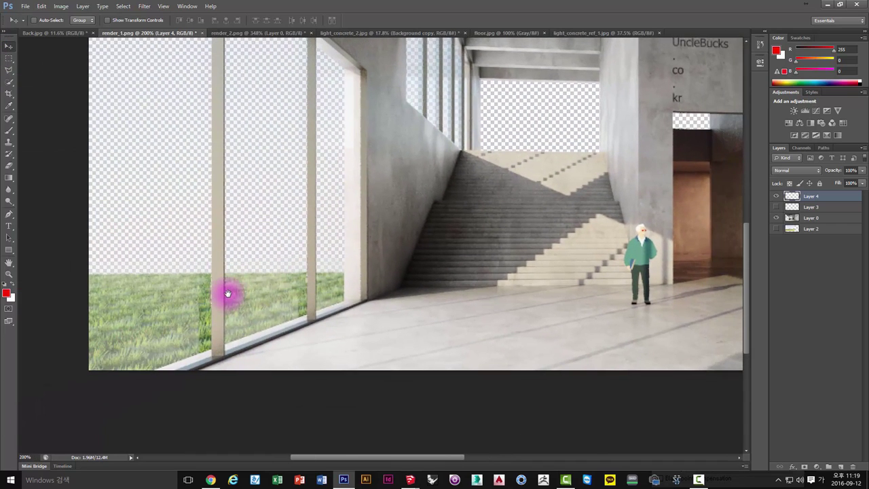
pyautogui.hotkey('ctrl', '0')
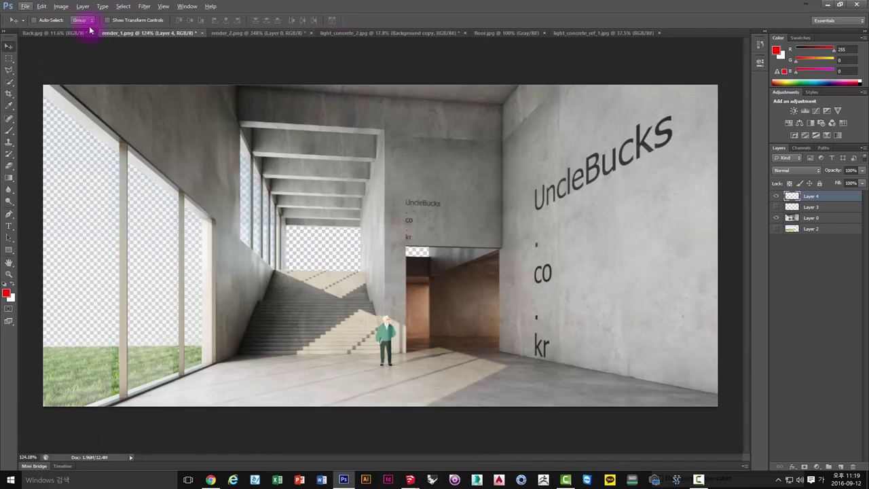
pyautogui.click(44, 33)
pyautogui.moveTo(212, 129)
pyautogui.mouseDown()
pyautogui.moveTo(142, 50)
pyautogui.moveTo(265, 211)
pyautogui.mouseUp()
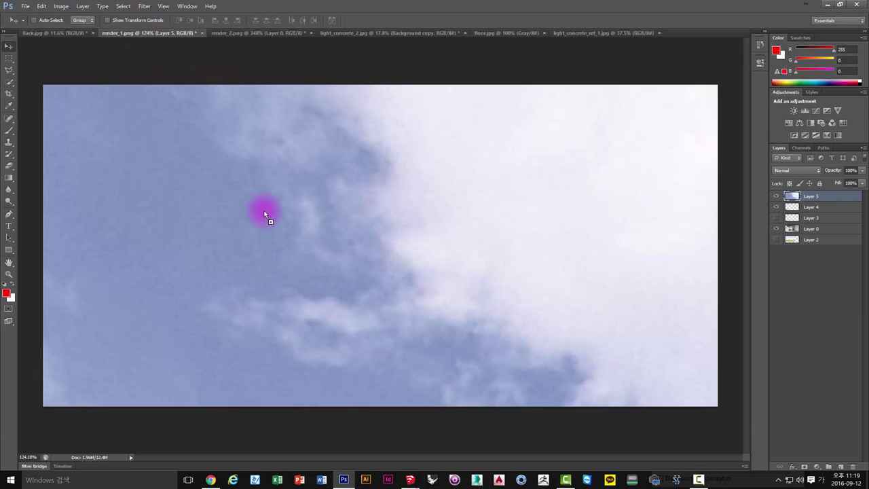
# Delete the unused Layer 2
pyautogui.click(809, 241)
pyautogui.press('Delete')
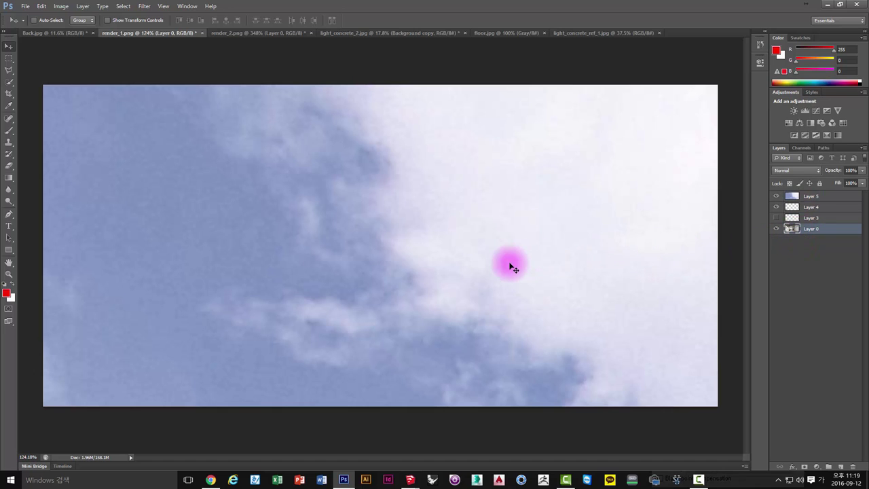
pyautogui.click(511, 268)
pyautogui.keyDown('alt'); pyautogui.scroll(-10, 515, 275); pyautogui.keyUp('alt')
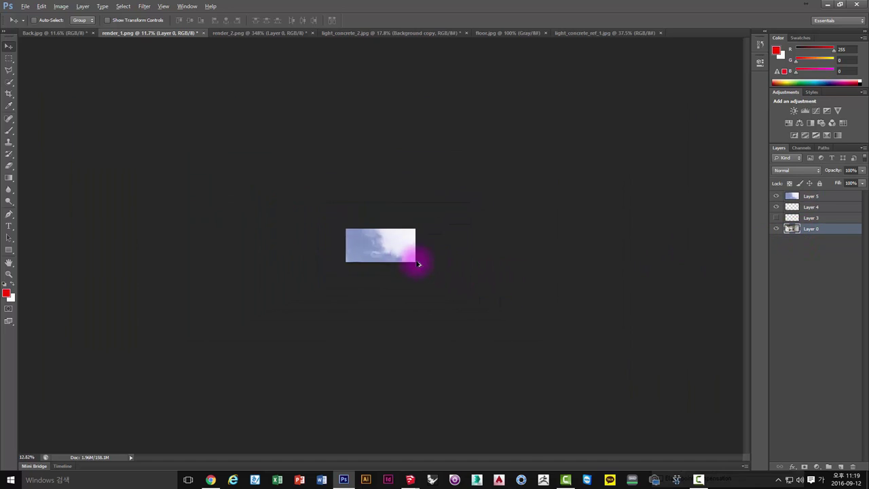
pyautogui.moveTo(412, 256)
pyautogui.mouseDown()
pyautogui.moveTo(402, 231)
pyautogui.moveTo(577, 233)
pyautogui.mouseUp()
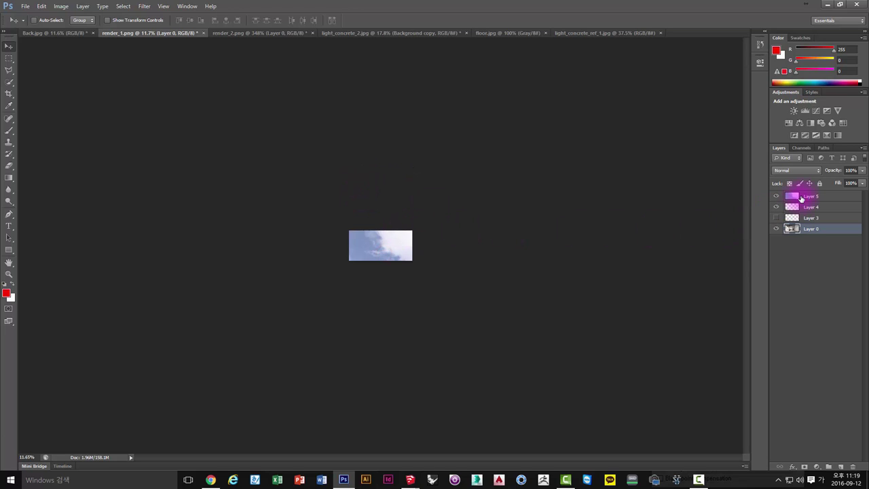
# Free Transform the sky layer, Layer 5, shrinking it to well under 40% of its size
pyautogui.click(801, 197)
pyautogui.moveTo(385, 256)
pyautogui.mouseDown()
pyautogui.moveTo(309, 230)
pyautogui.moveTo(334, 220)
pyautogui.mouseUp()
pyautogui.hotkey('ctrl', 't')
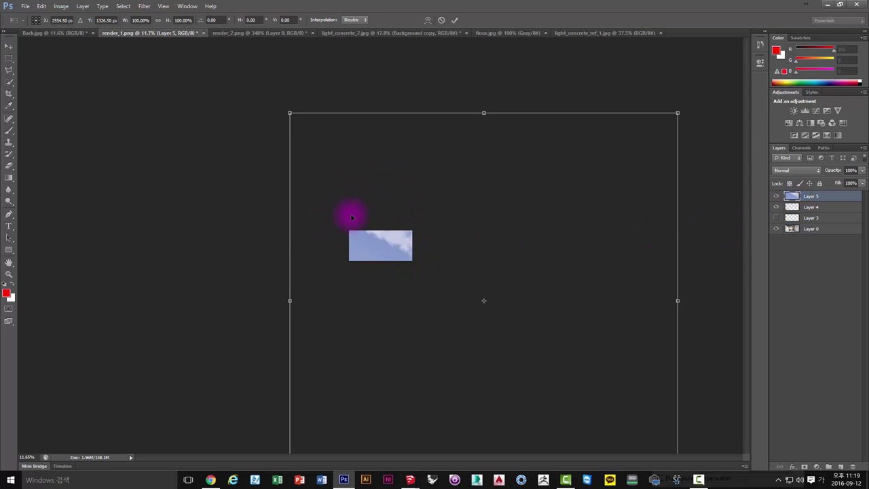
pyautogui.keyDown('alt'); pyautogui.scroll(-3, 357, 222); pyautogui.keyUp('alt')
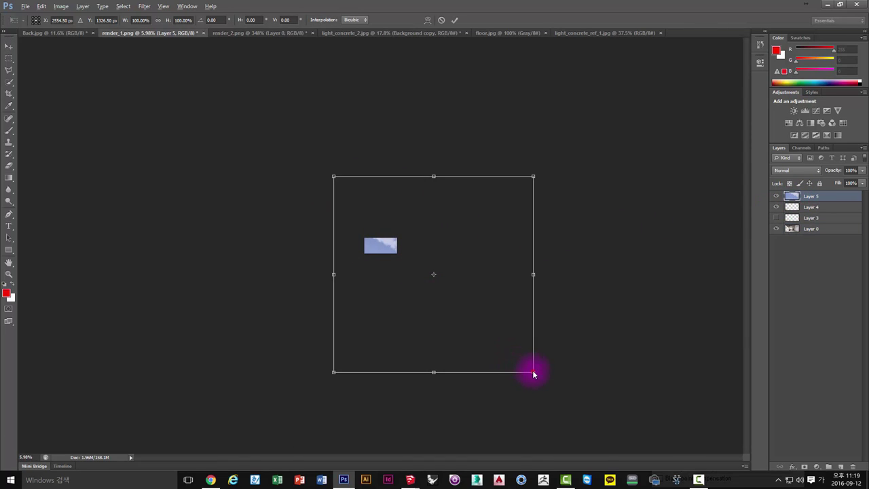
pyautogui.moveTo(532, 370)
pyautogui.mouseDown()
pyautogui.moveTo(408, 246)
pyautogui.moveTo(413, 252)
pyautogui.mouseUp()
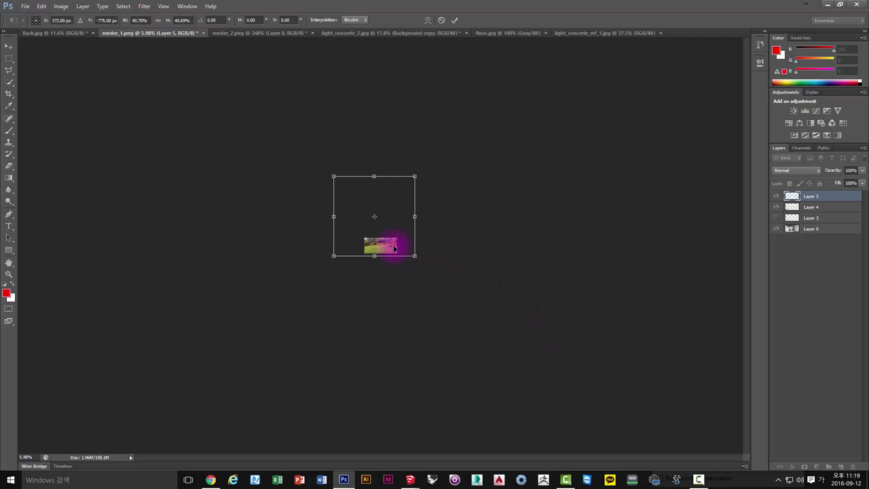
pyautogui.keyDown('alt'); pyautogui.scroll(2, 384, 241); pyautogui.keyUp('alt')
pyautogui.moveTo(280, 97); pyautogui.dragTo(409, 224)
pyautogui.keyDown('alt'); pyautogui.scroll(3, 396, 265); pyautogui.keyUp('alt')
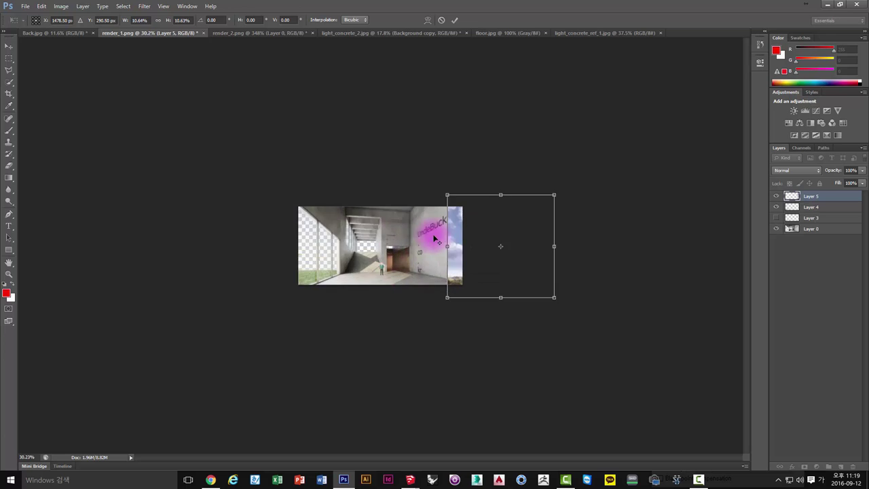
pyautogui.keyDown('alt'); pyautogui.scroll(2, 437, 237); pyautogui.keyUp('alt')
# Move and resize the sky image to fill the render's left side, then commit it
pyautogui.moveTo(491, 219)
pyautogui.mouseDown()
pyautogui.moveTo(442, 208)
pyautogui.moveTo(255, 216)
pyautogui.mouseUp()
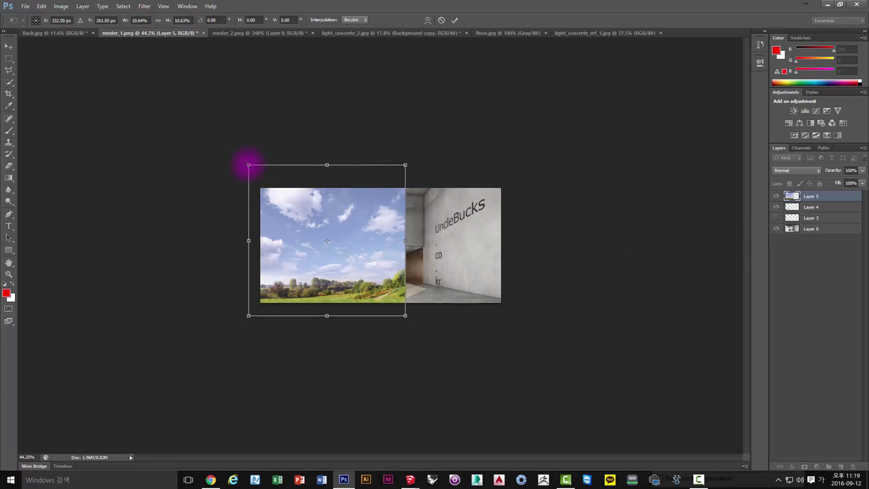
pyautogui.moveTo(406, 243)
pyautogui.mouseDown()
pyautogui.moveTo(553, 245)
pyautogui.moveTo(405, 245)
pyautogui.mouseUp()
pyautogui.moveTo(287, 227)
pyautogui.mouseDown()
pyautogui.moveTo(276, 196)
pyautogui.moveTo(284, 197)
pyautogui.mouseUp()
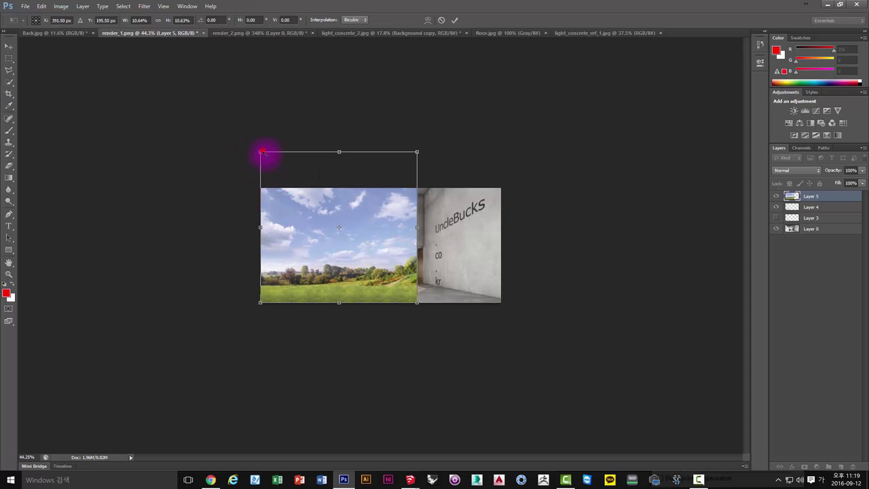
pyautogui.moveTo(262, 151)
pyautogui.mouseDown()
pyautogui.moveTo(299, 181)
pyautogui.moveTo(284, 171)
pyautogui.mouseUp()
pyautogui.moveTo(360, 210); pyautogui.dragTo(341, 206)
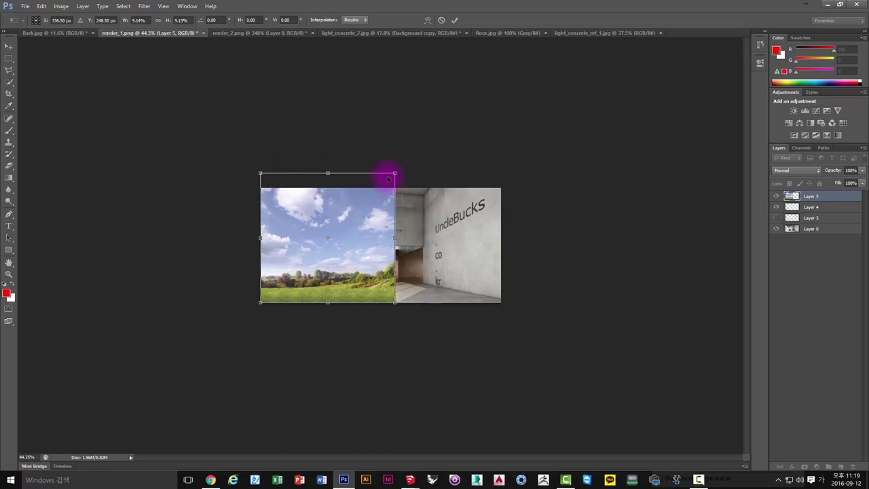
pyautogui.moveTo(396, 171); pyautogui.dragTo(412, 158)
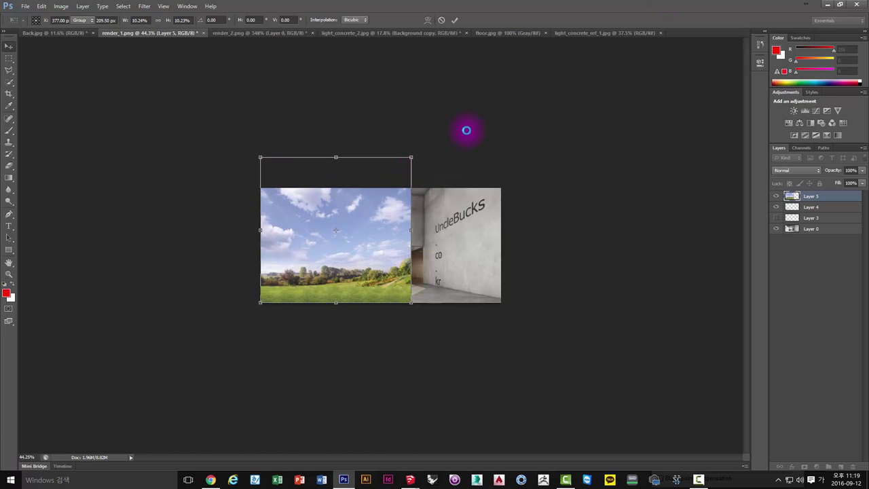
pyautogui.doubleClick(389, 199)
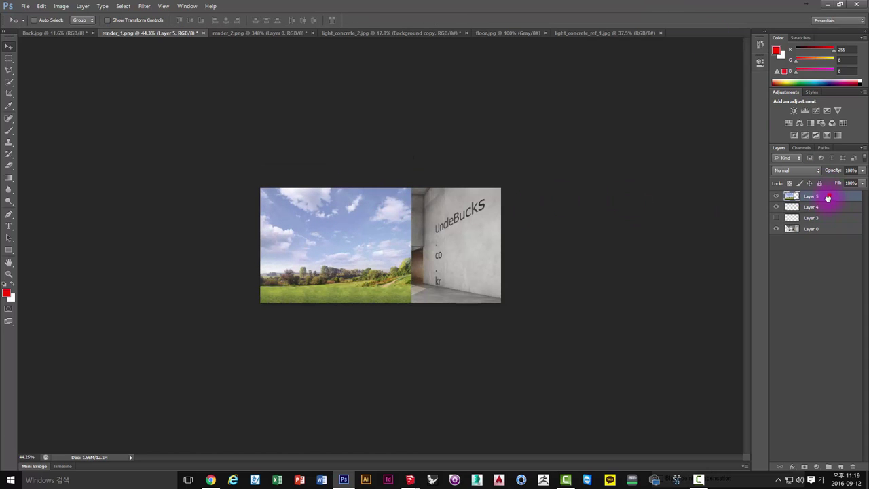
# Put the sky layer beneath the interior render and shift the landscape within the windows
pyautogui.moveTo(826, 202); pyautogui.dragTo(824, 231)
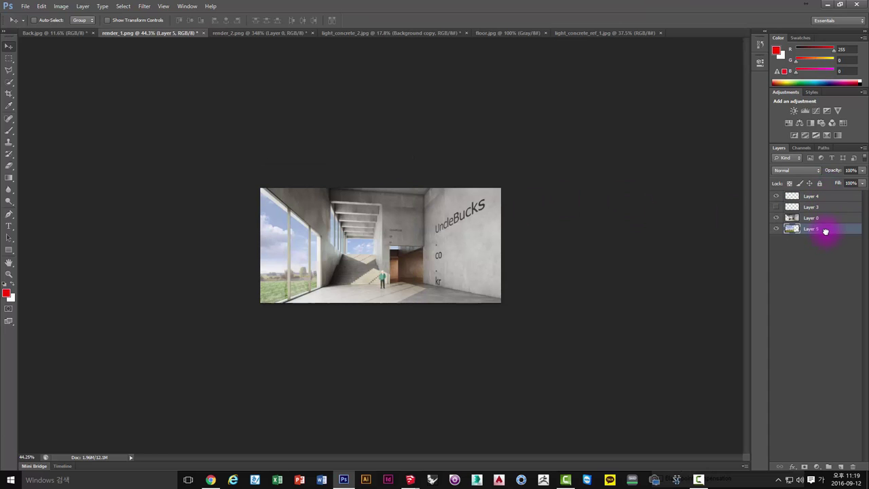
pyautogui.keyDown('alt'); pyautogui.scroll(3, 365, 265); pyautogui.keyUp('alt')
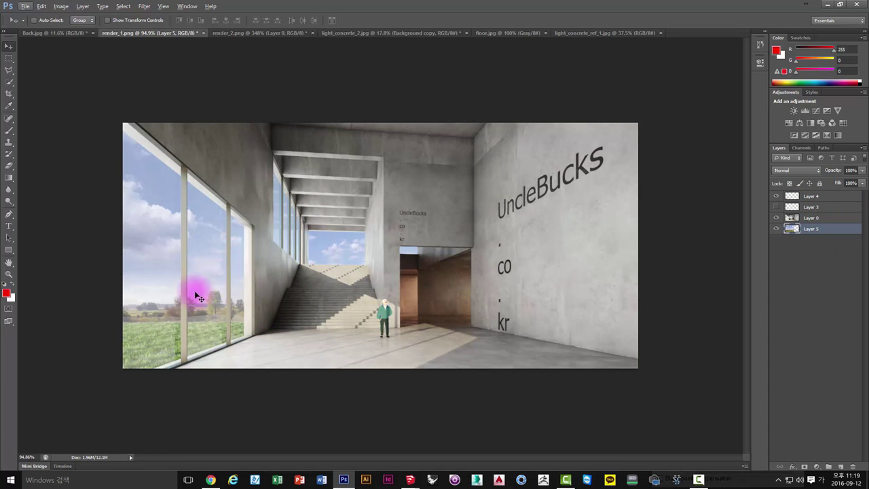
pyautogui.moveTo(195, 279)
pyautogui.mouseDown()
pyautogui.moveTo(194, 289)
pyautogui.moveTo(199, 262)
pyautogui.mouseUp()
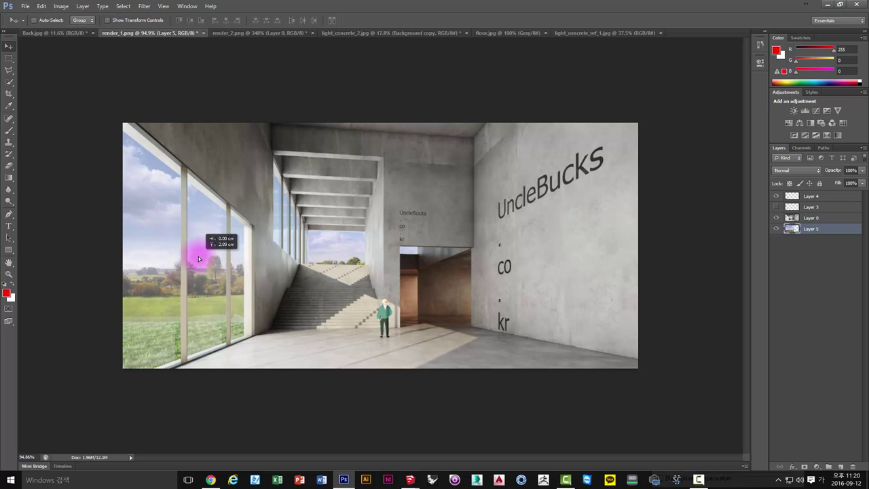
pyautogui.keyDown('alt'); pyautogui.scroll(-3, 201, 265); pyautogui.keyUp('alt')
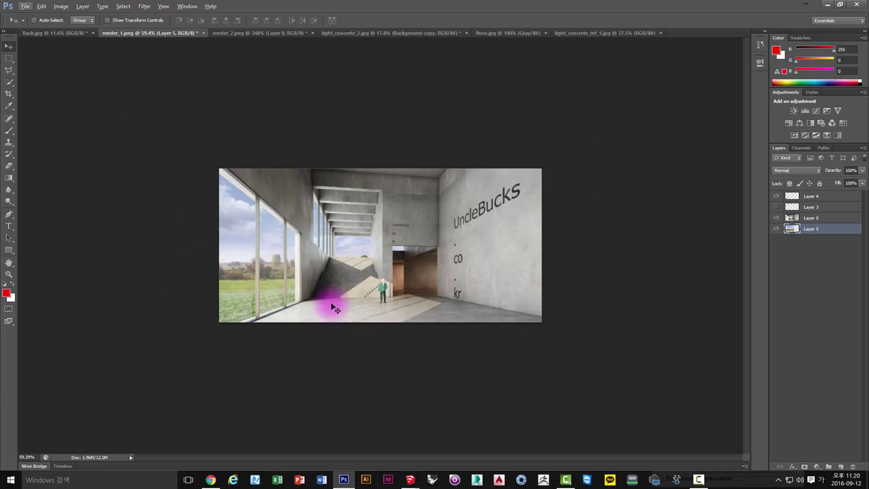
pyautogui.moveTo(287, 282)
pyautogui.mouseDown()
pyautogui.moveTo(293, 285)
pyautogui.moveTo(285, 252)
pyautogui.moveTo(290, 259)
pyautogui.mouseUp()
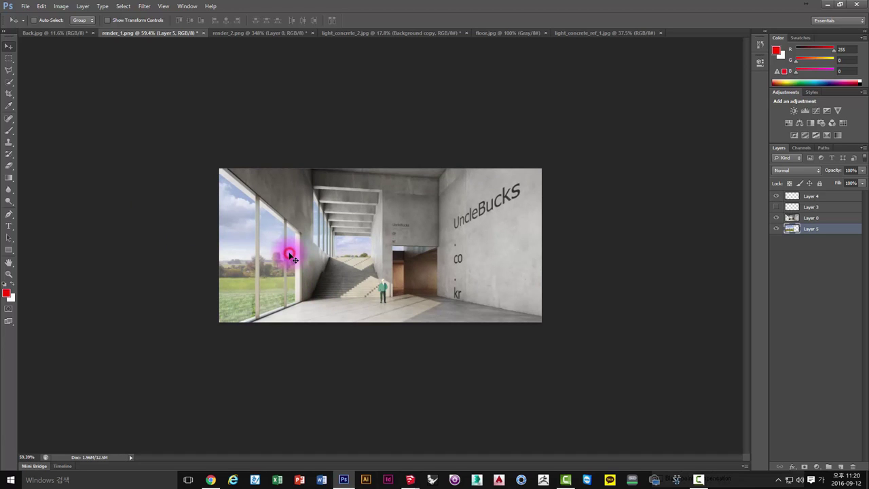
# Scale the landscape to about 106%, nudge it up and right, and commit
pyautogui.hotkey('ctrl', 't')
pyautogui.moveTo(422, 299); pyautogui.dragTo(425, 303)
pyautogui.moveTo(293, 273); pyautogui.dragTo(301, 272)
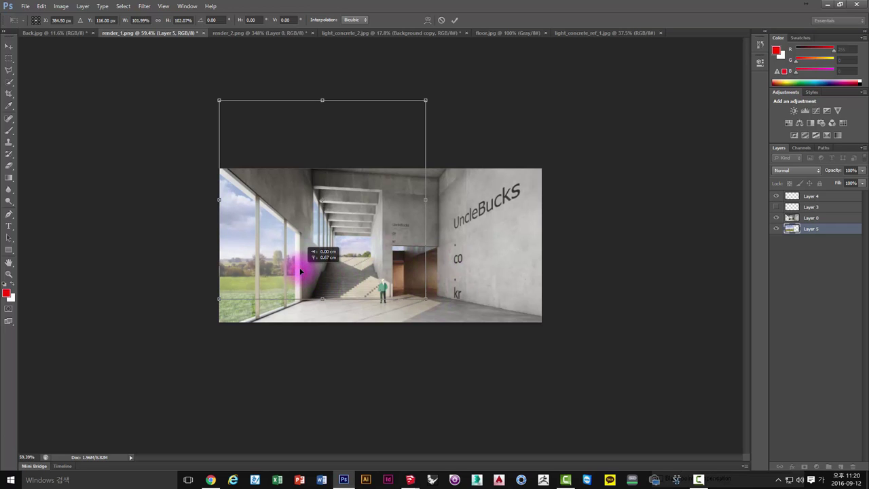
pyautogui.moveTo(218, 97); pyautogui.dragTo(217, 98)
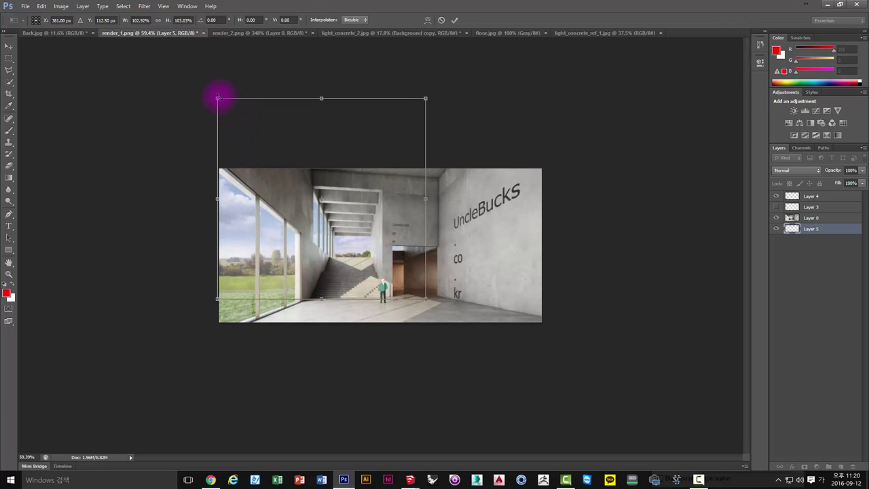
pyautogui.moveTo(426, 301); pyautogui.dragTo(435, 306)
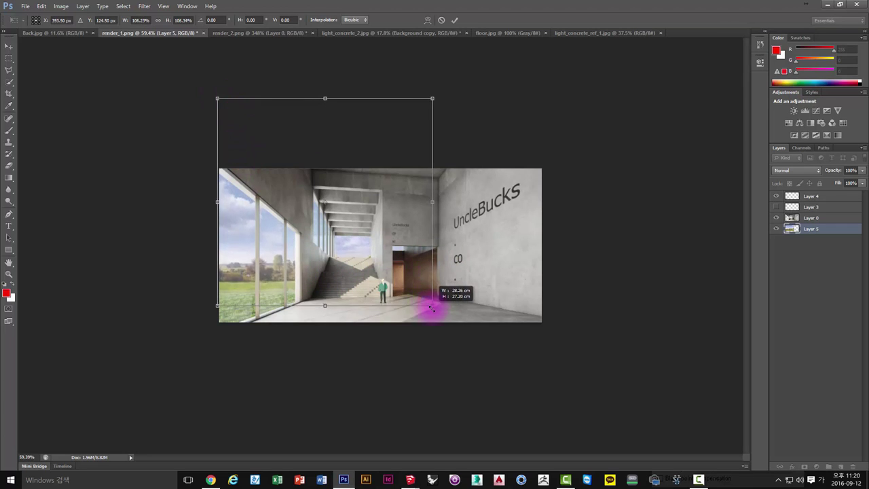
pyautogui.moveTo(362, 290); pyautogui.dragTo(366, 280)
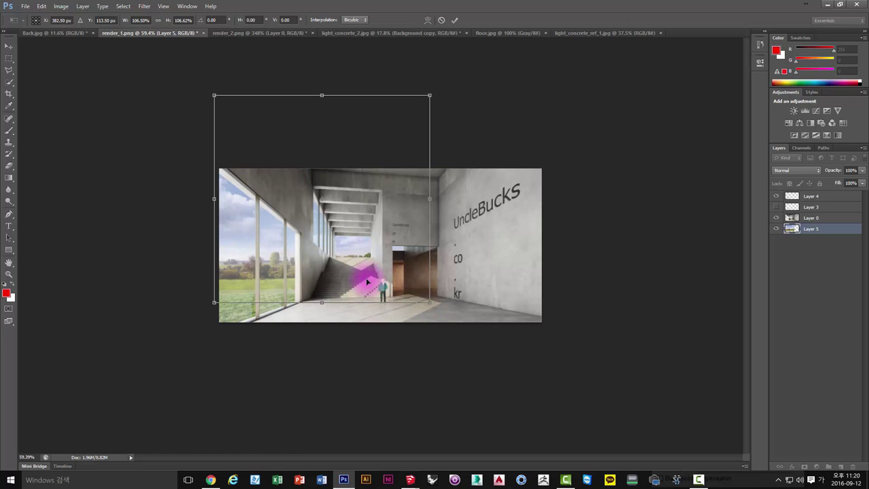
pyautogui.press('Up')
pyautogui.press('Right')
pyautogui.press('Up')
pyautogui.press('Up')
pyautogui.press('Right')
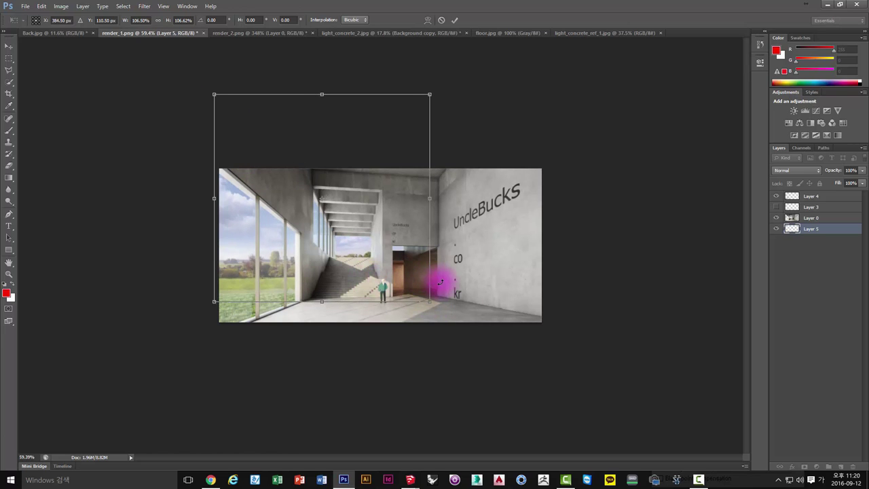
pyautogui.press('Return')
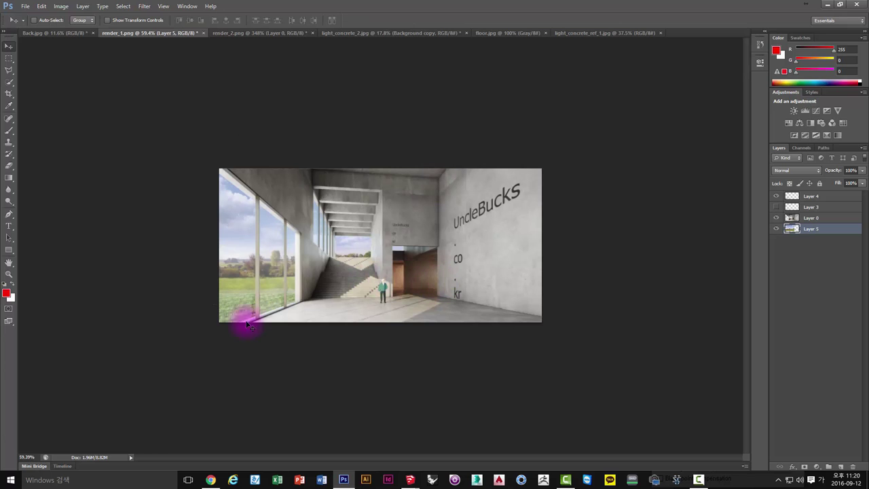
# Zoom in on the left windows and select the foreground grass layer, Layer 4
pyautogui.keyDown('alt'); pyautogui.scroll(3, 220, 278); pyautogui.keyUp('alt')
pyautogui.keyDown('alt'); pyautogui.scroll(2, 200, 301); pyautogui.keyUp('alt')
pyautogui.moveTo(301, 245); pyautogui.dragTo(319, 276)
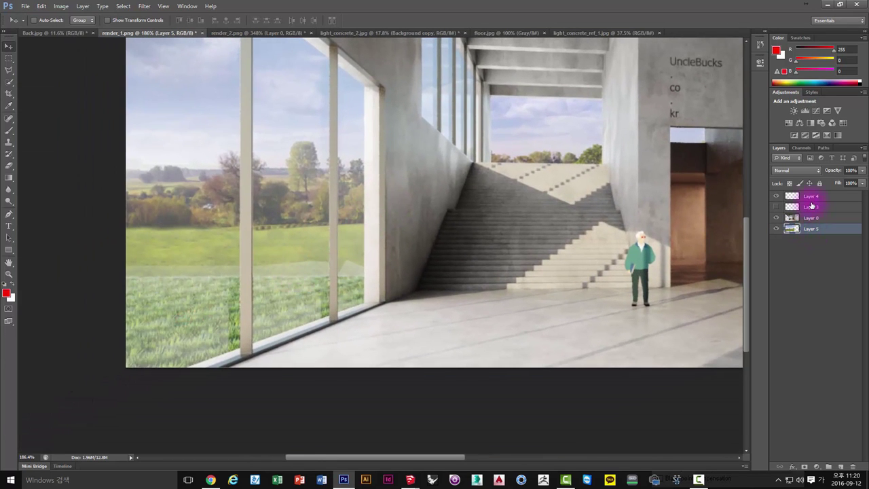
pyautogui.click(815, 197)
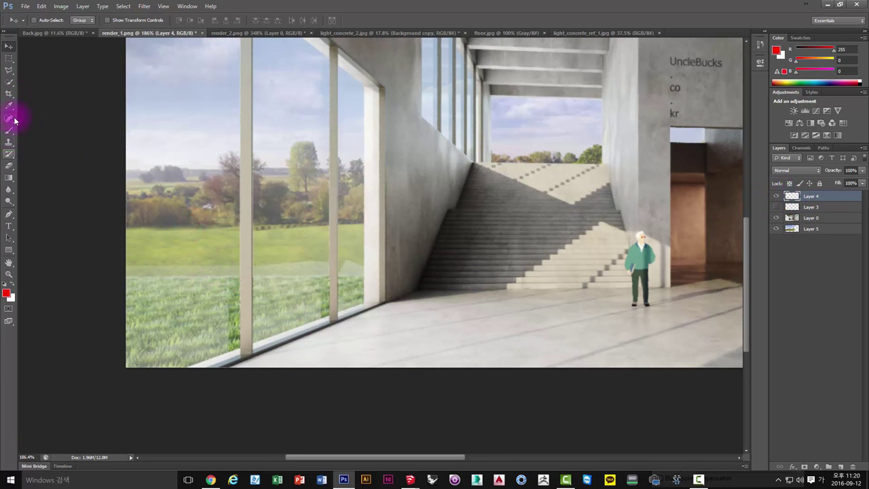
# Erase the hazy light strip along the top edge of the grass on Layer 4
pyautogui.click(10, 166)
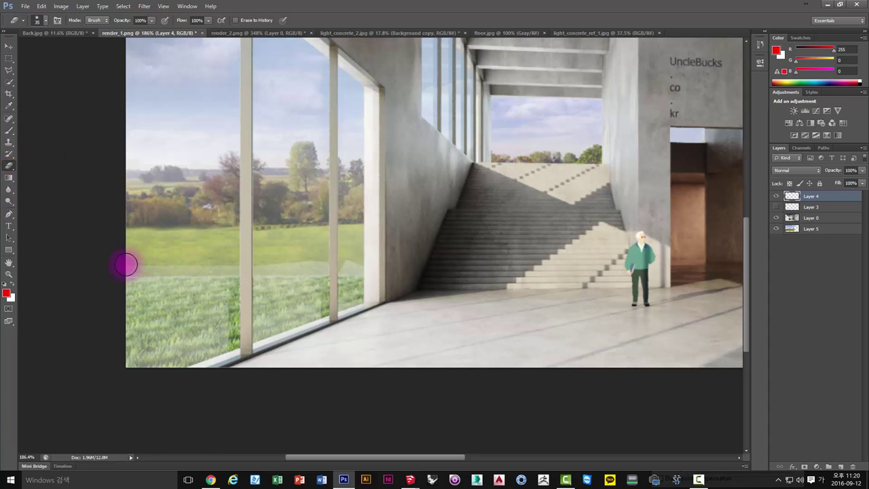
pyautogui.moveTo(125, 265); pyautogui.dragTo(338, 257)
pyautogui.click(368, 264)
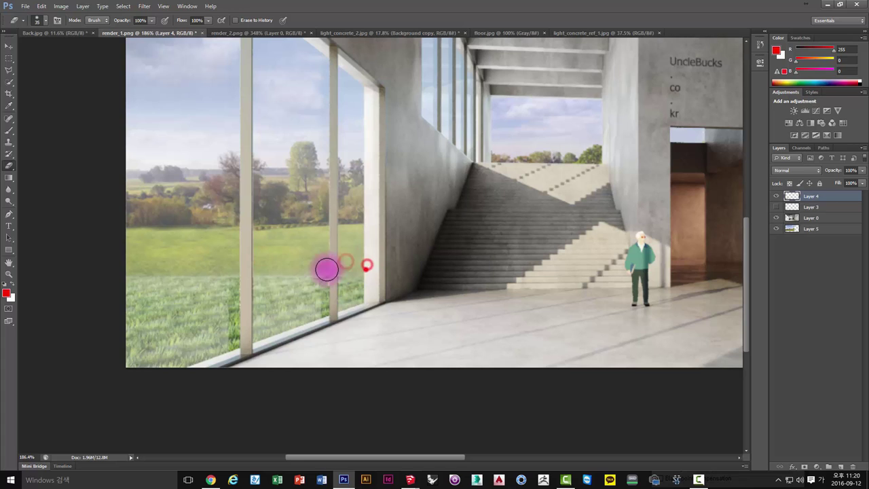
pyautogui.click(315, 268)
pyautogui.click(291, 270)
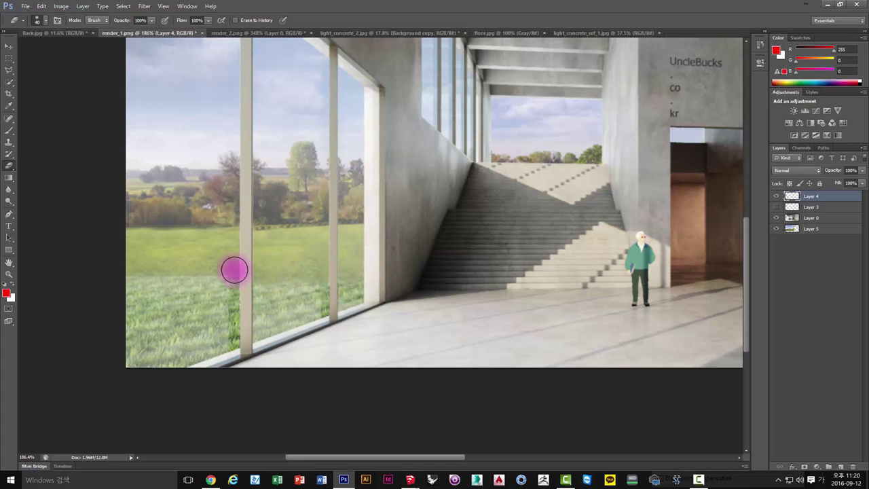
pyautogui.click(228, 270)
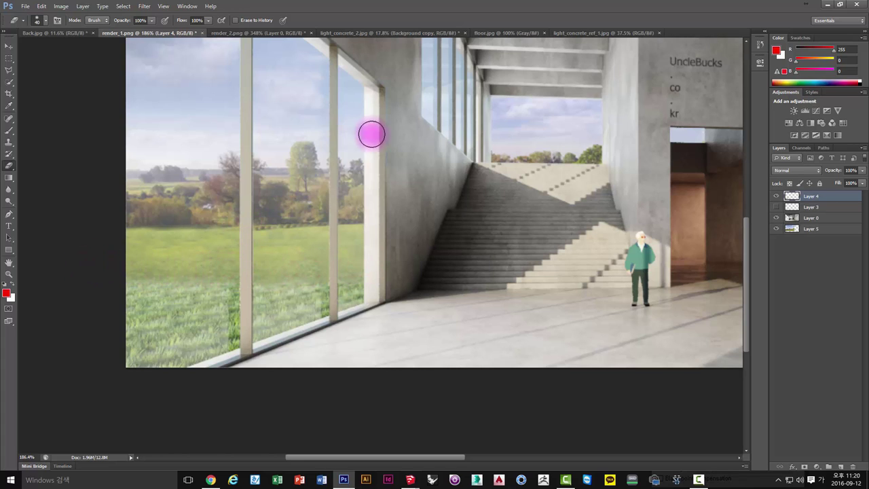
# Return to the Move tool and bring up the image's right-click commands
pyautogui.click(14, 51)
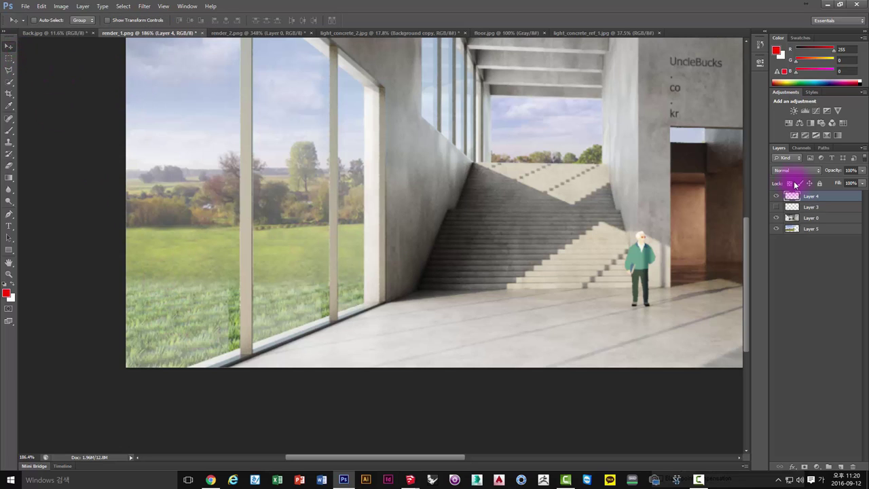
pyautogui.click(250, 311)
pyautogui.click(185, 259)
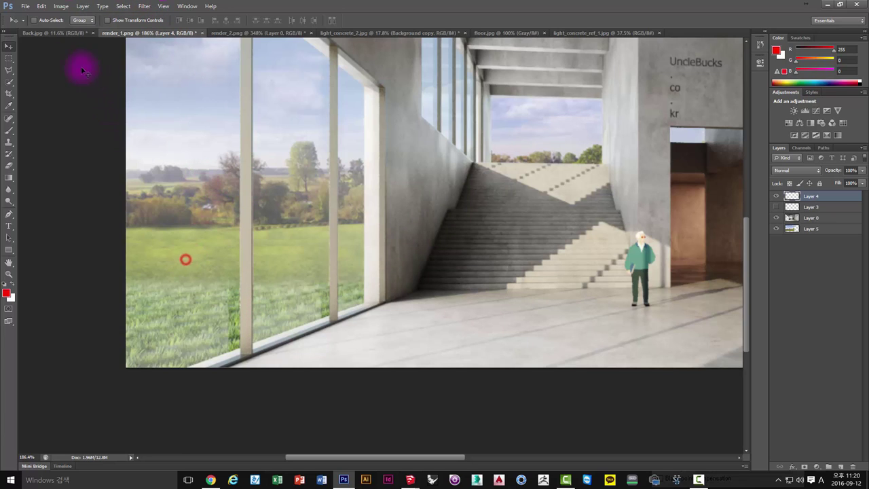
pyautogui.click(220, 323)
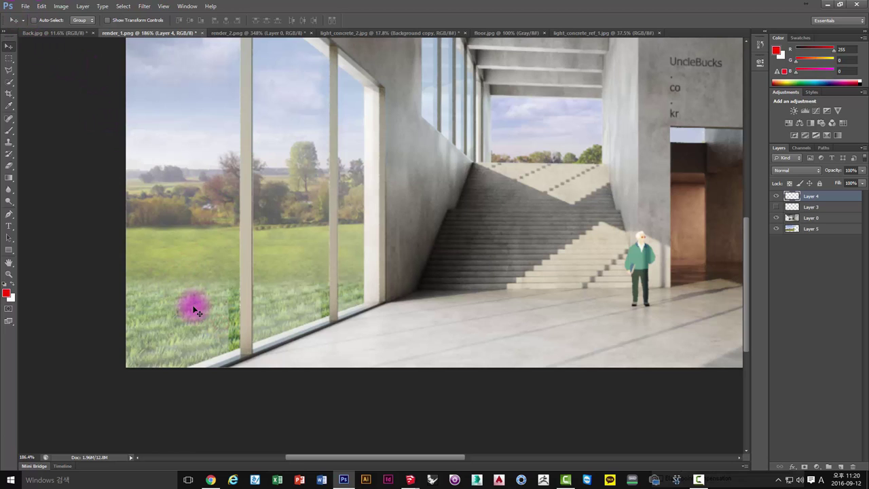
pyautogui.rightClick(195, 310)
pyautogui.click(213, 314)
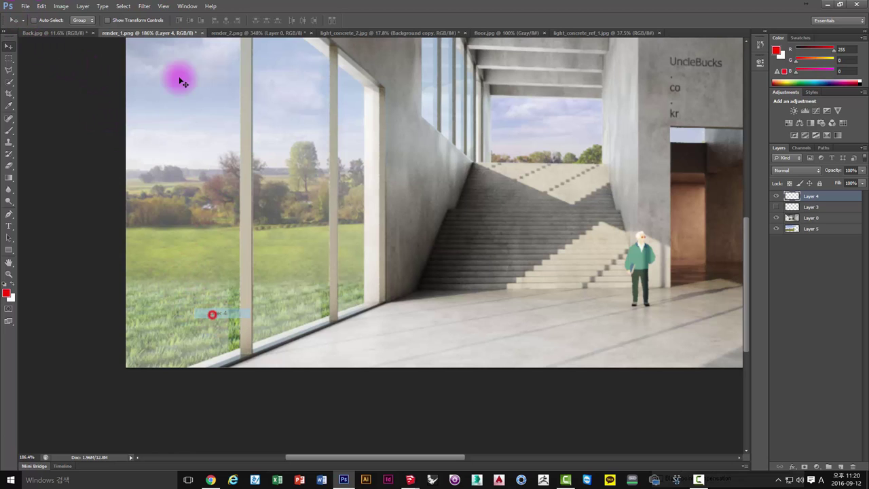
# Brighten the grass layer's midtones slightly with a Curves adjustment
pyautogui.click(61, 6)
pyautogui.moveTo(74, 28)
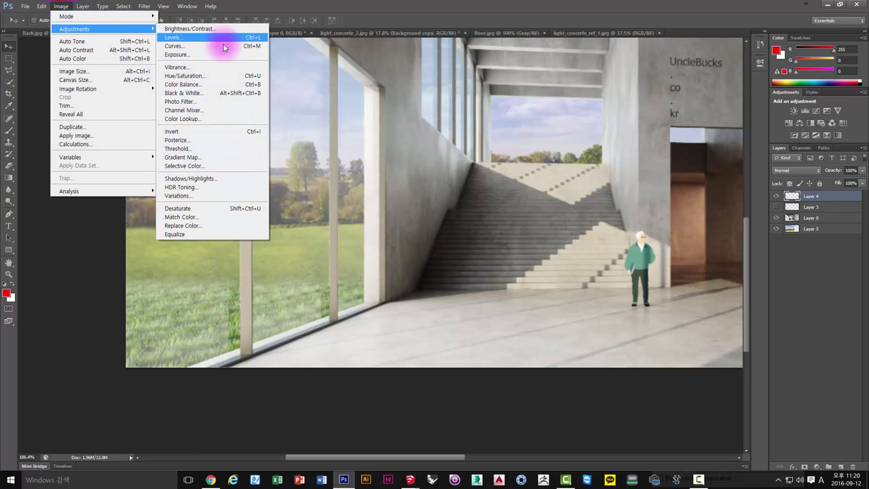
pyautogui.click(172, 45)
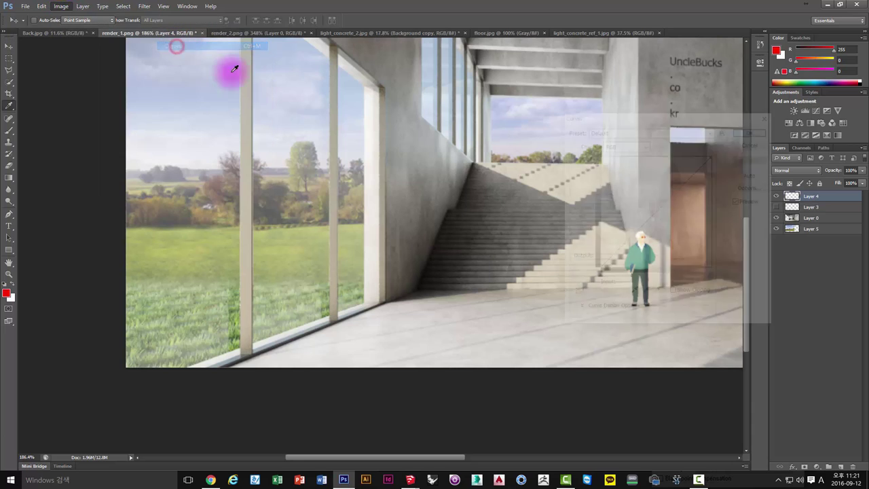
pyautogui.moveTo(646, 222); pyautogui.dragTo(645, 218)
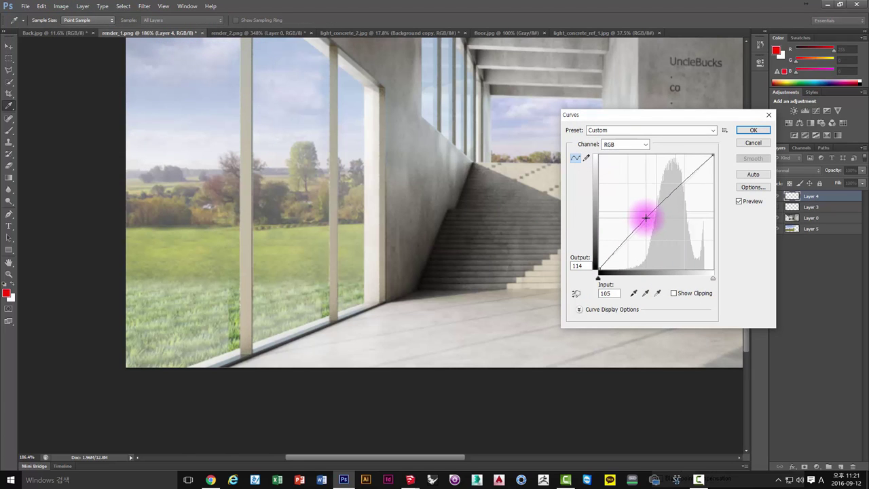
pyautogui.click(753, 129)
# Apply Hue/Saturation to Layer 4: Hue -17, Saturation +13, Lightness -16
pyautogui.click(60, 6)
pyautogui.moveTo(74, 28)
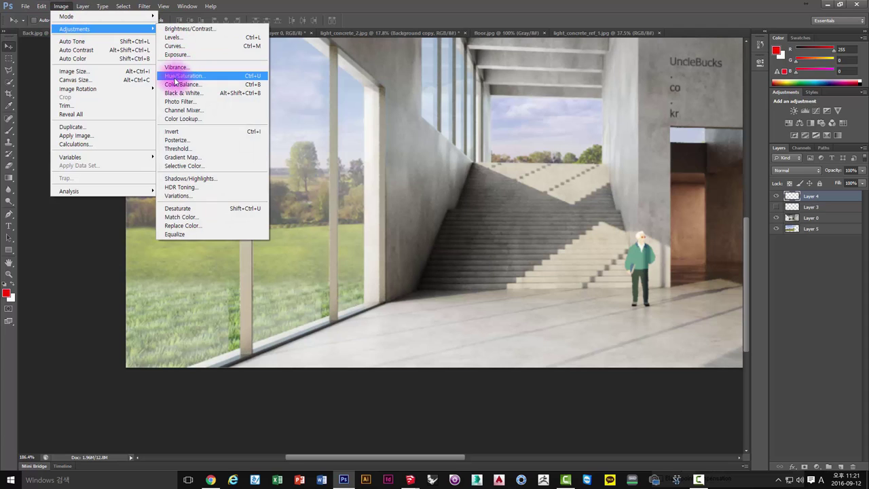
pyautogui.click(175, 78)
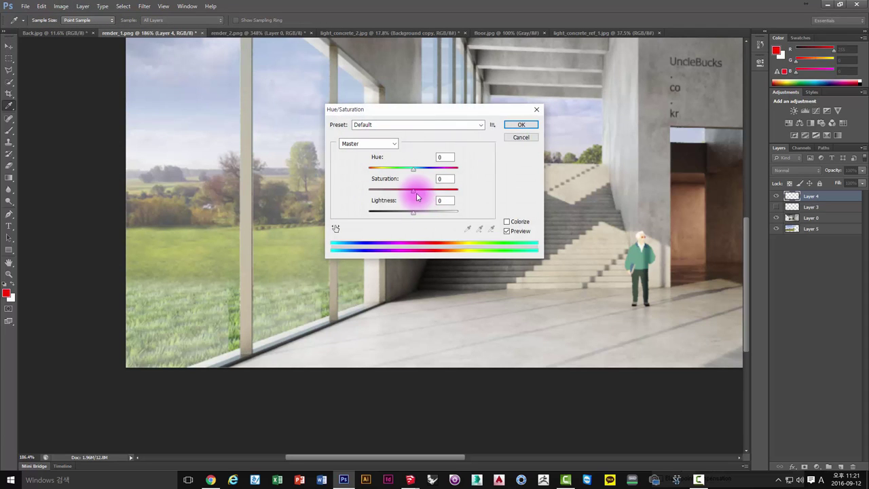
pyautogui.moveTo(415, 195); pyautogui.dragTo(409, 175)
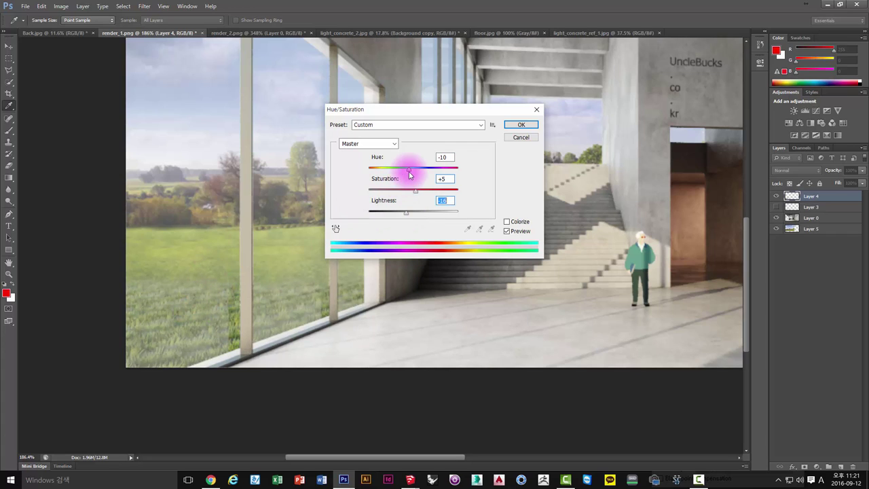
pyautogui.moveTo(410, 172); pyautogui.dragTo(407, 176)
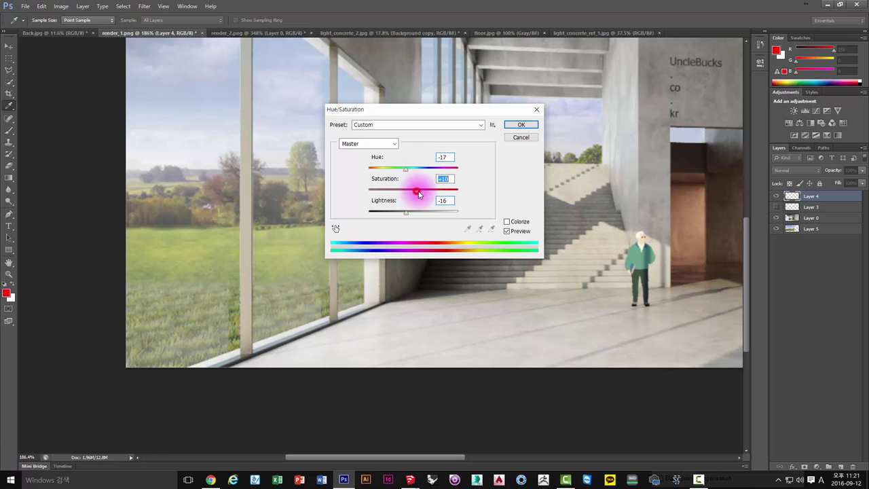
pyautogui.click(521, 124)
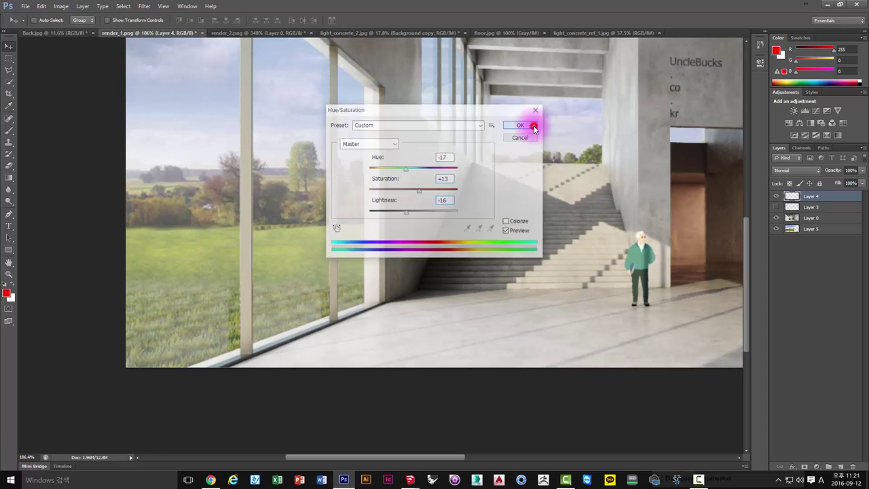
# View the whole render at 100%, then make Layer 5 the active layer with the Move tool
pyautogui.press('z')
pyautogui.keyDown('alt'); pyautogui.moveTo(477, 208); pyautogui.dragTo(282, 306); pyautogui.keyUp('alt')
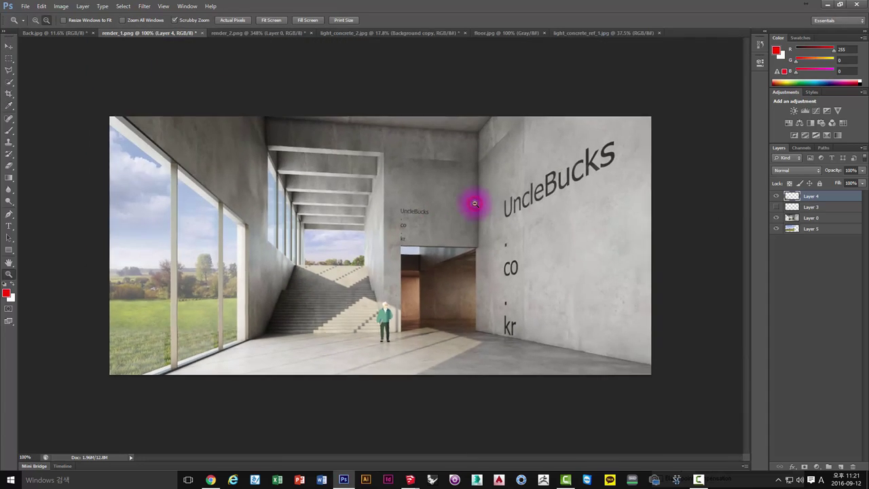
pyautogui.click(283, 312)
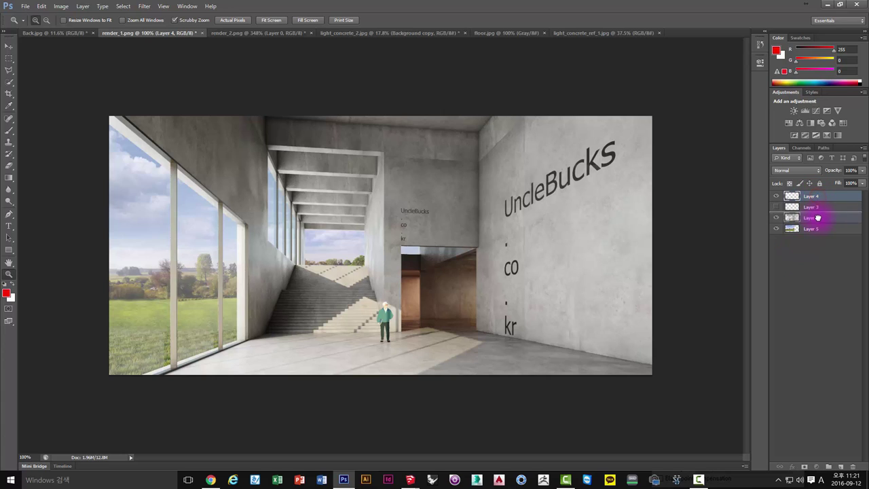
pyautogui.moveTo(818, 204)
pyautogui.mouseDown()
pyautogui.moveTo(819, 220)
pyautogui.moveTo(818, 193)
pyautogui.mouseUp()
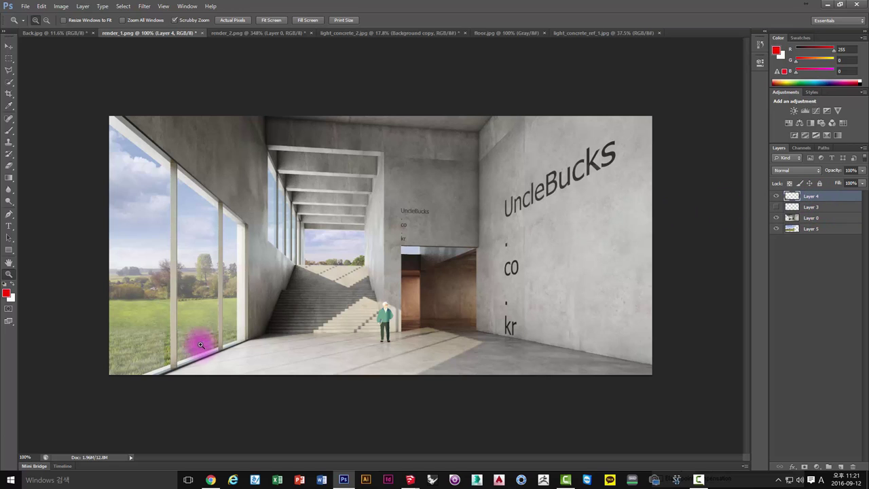
pyautogui.click(9, 48)
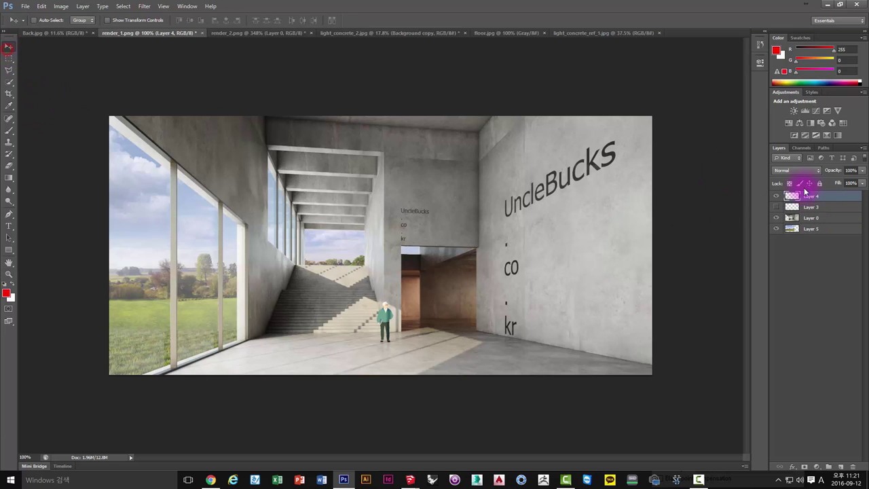
pyautogui.click(824, 229)
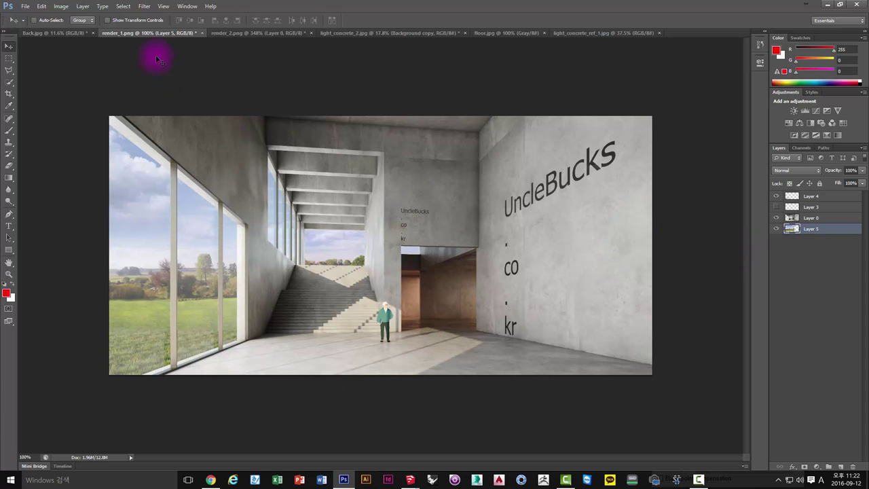
pyautogui.click(63, 6)
pyautogui.moveTo(75, 29)
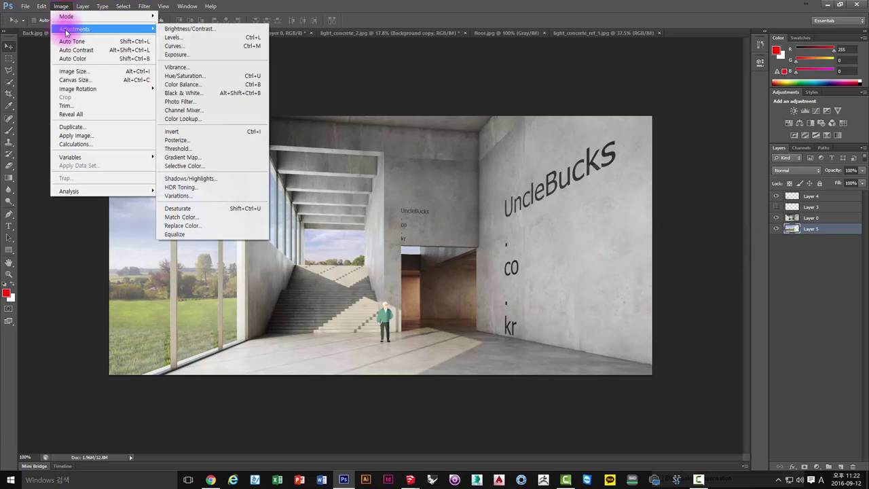
# Brighten Layer 5 with Curves, lifting an upper point to about Input 172 / Output 236
pyautogui.click(182, 48)
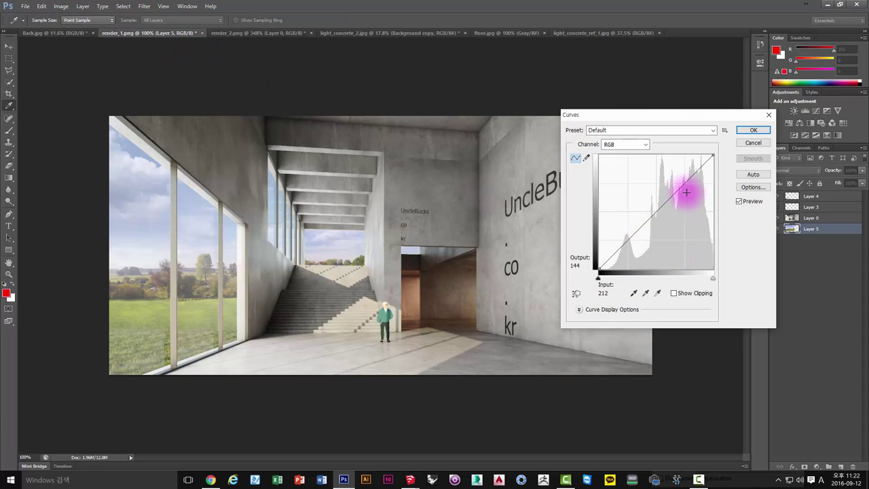
pyautogui.click(683, 182)
pyautogui.moveTo(682, 182); pyautogui.dragTo(680, 172)
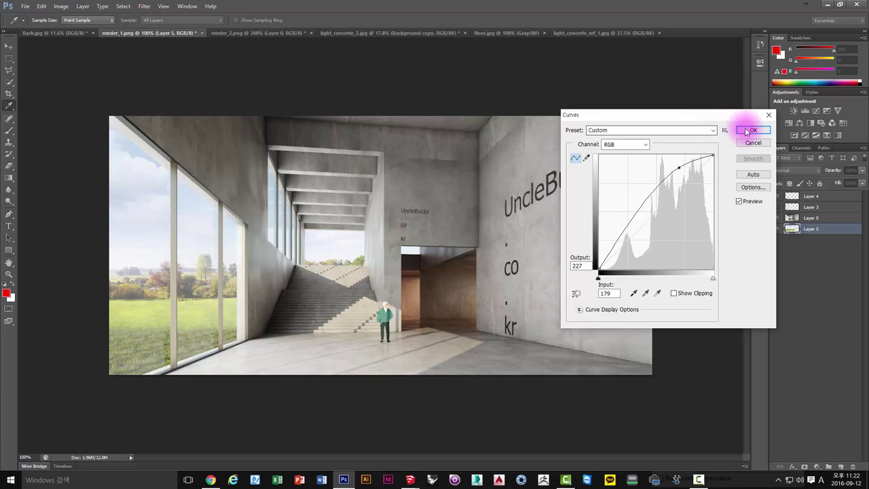
pyautogui.moveTo(677, 166); pyautogui.dragTo(673, 159)
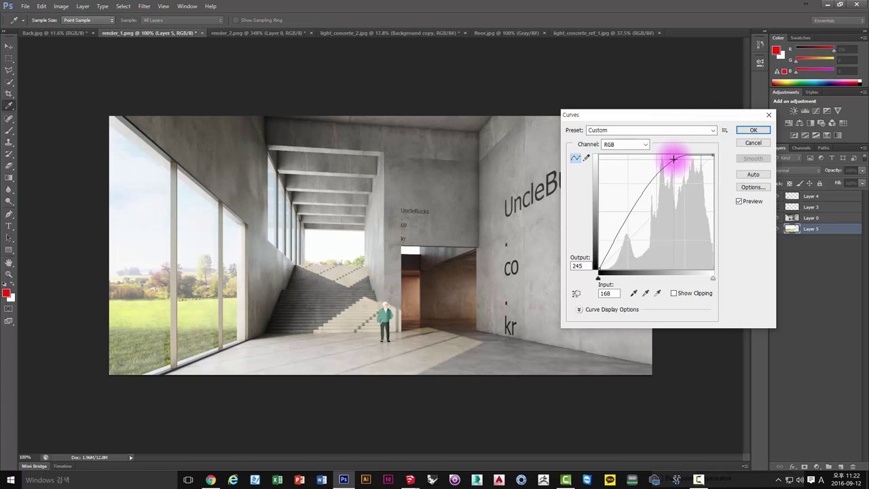
pyautogui.moveTo(673, 159); pyautogui.dragTo(675, 166)
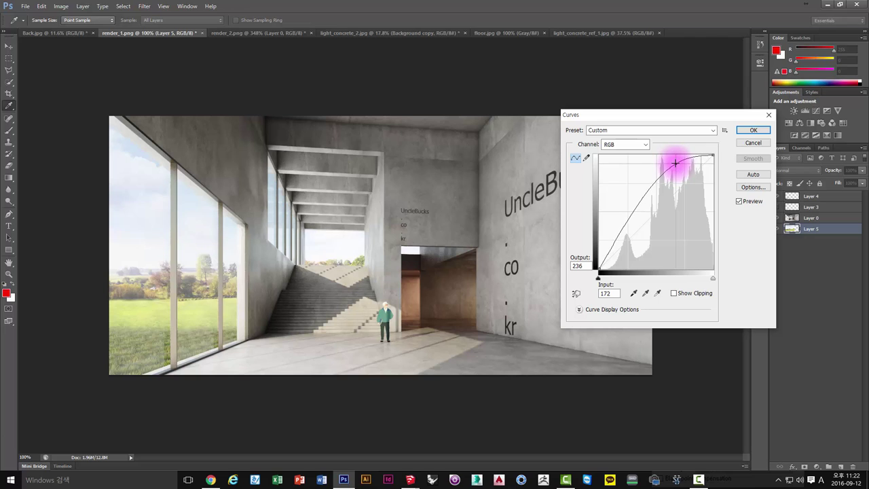
pyautogui.click(750, 130)
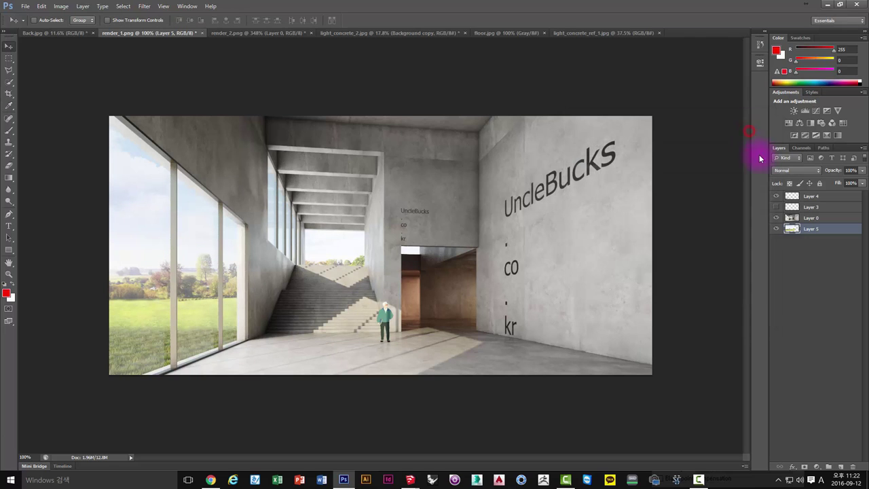
pyautogui.click(821, 197)
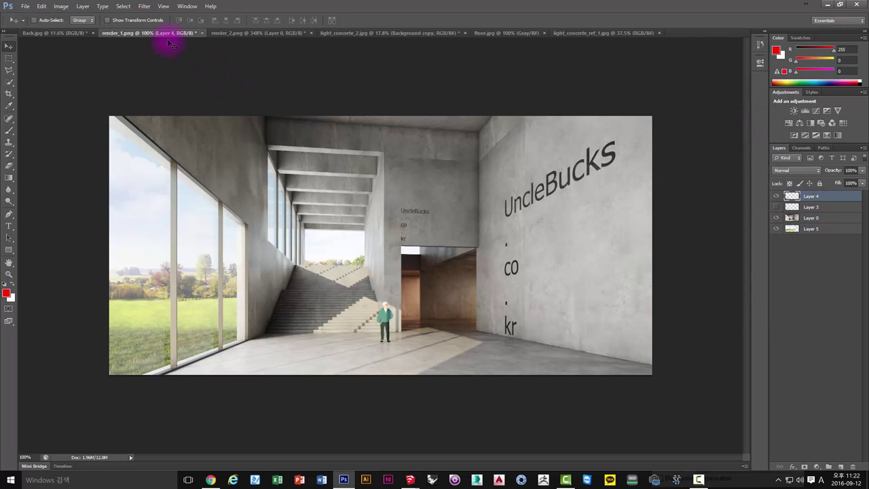
# Lift Layer 4's midtones with a Curves adjustment to brighten the grass
pyautogui.click(145, 6)
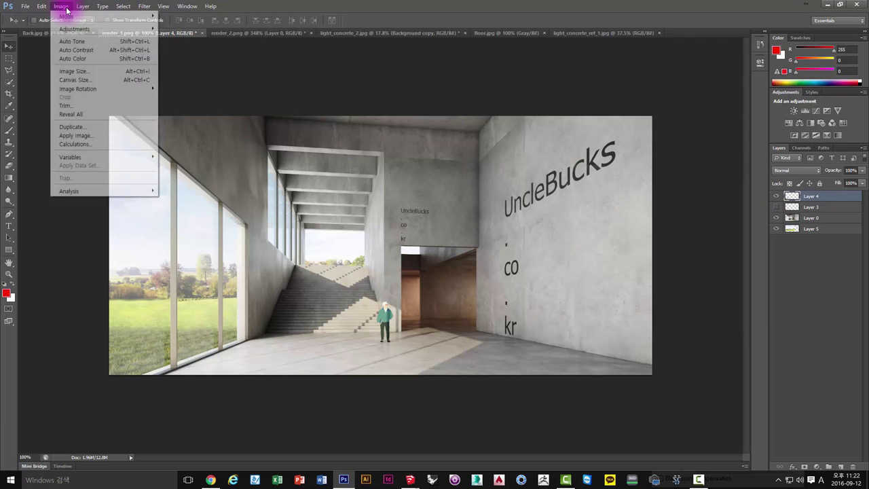
pyautogui.moveTo(74, 29)
pyautogui.click(180, 44)
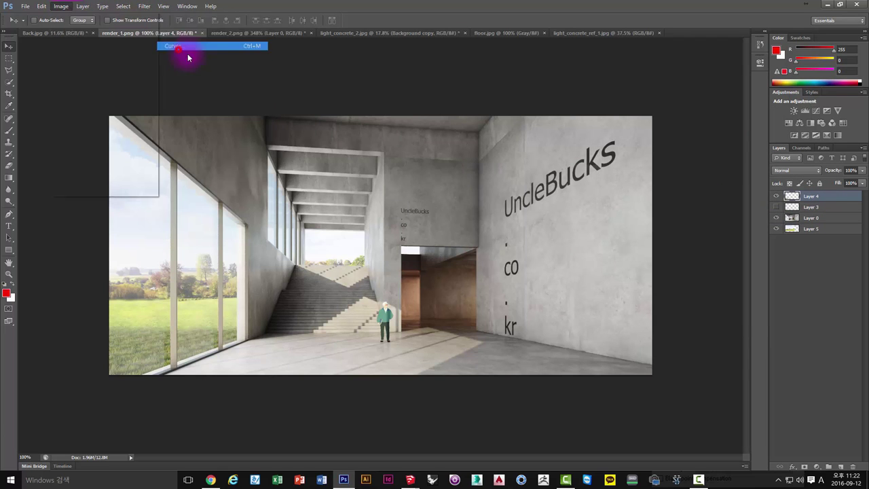
pyautogui.moveTo(640, 224); pyautogui.dragTo(644, 206)
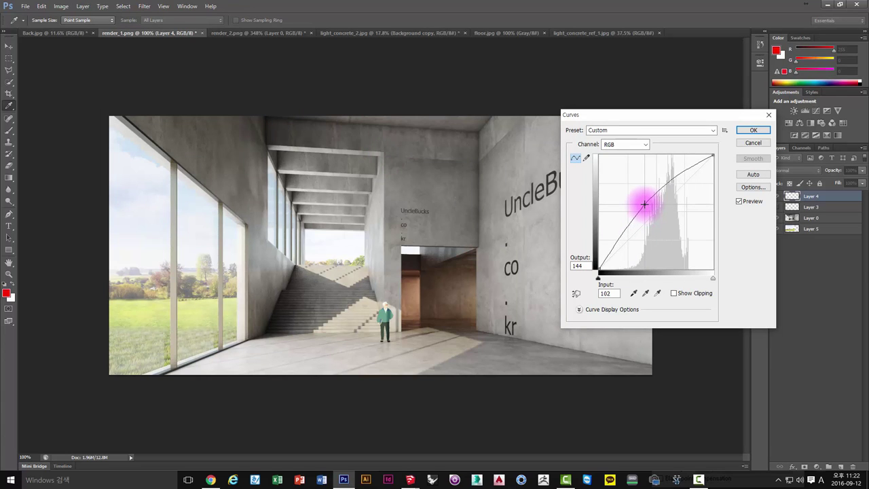
pyautogui.click(754, 130)
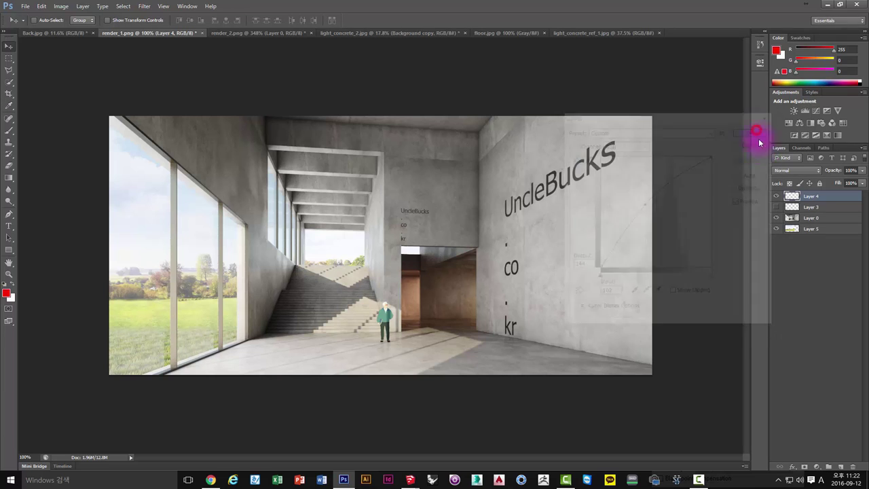
pyautogui.click(115, 20)
# Raise Layer 4's saturation to +14 with Hue/Saturation
pyautogui.click(70, 10)
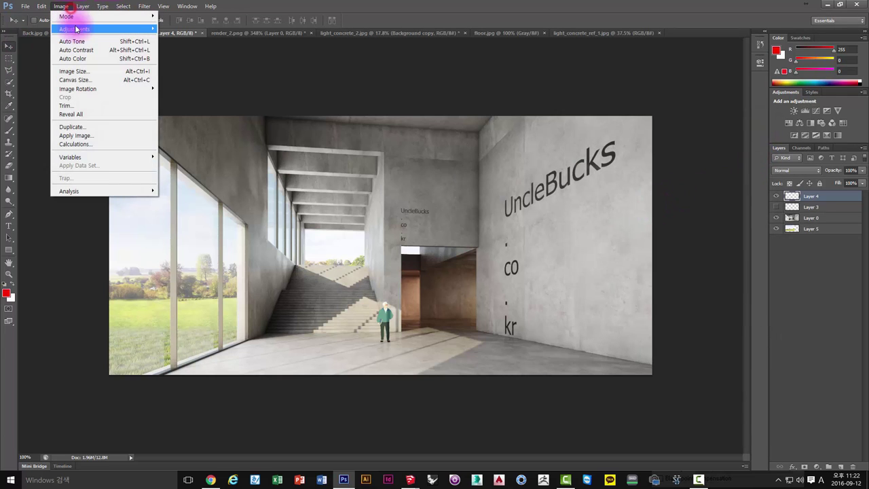
pyautogui.click(181, 75)
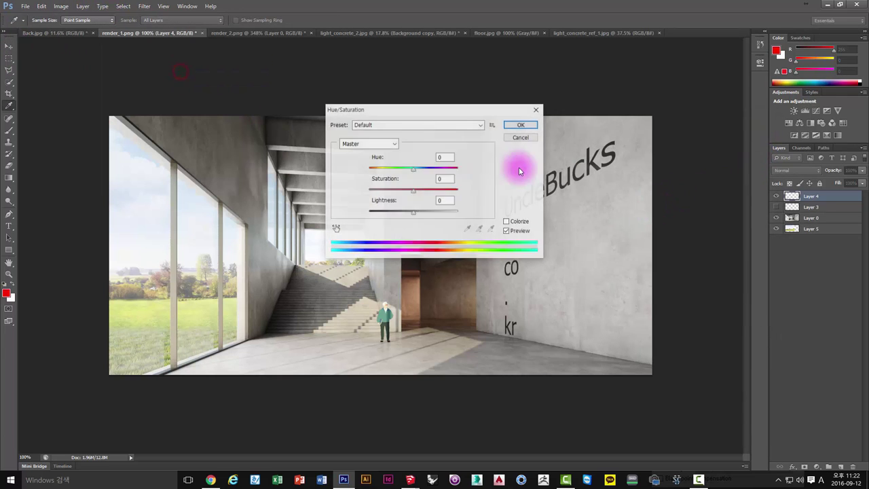
pyautogui.moveTo(413, 189); pyautogui.dragTo(436, 198)
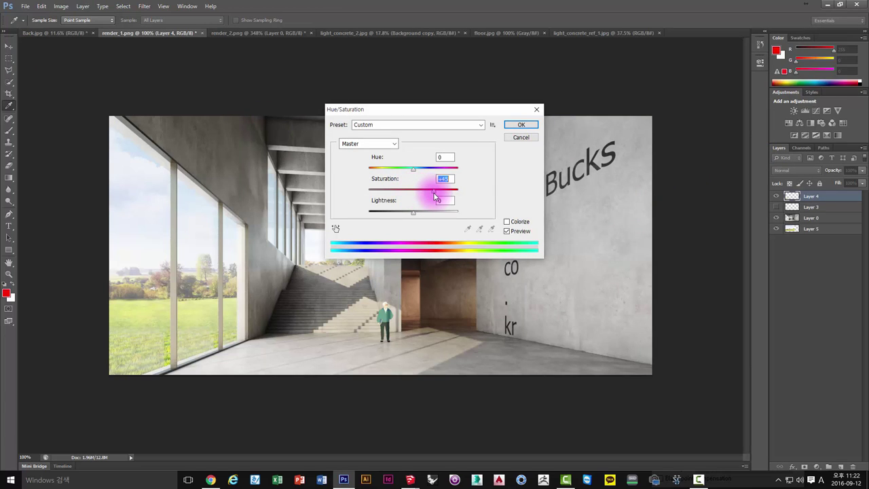
pyautogui.click(511, 125)
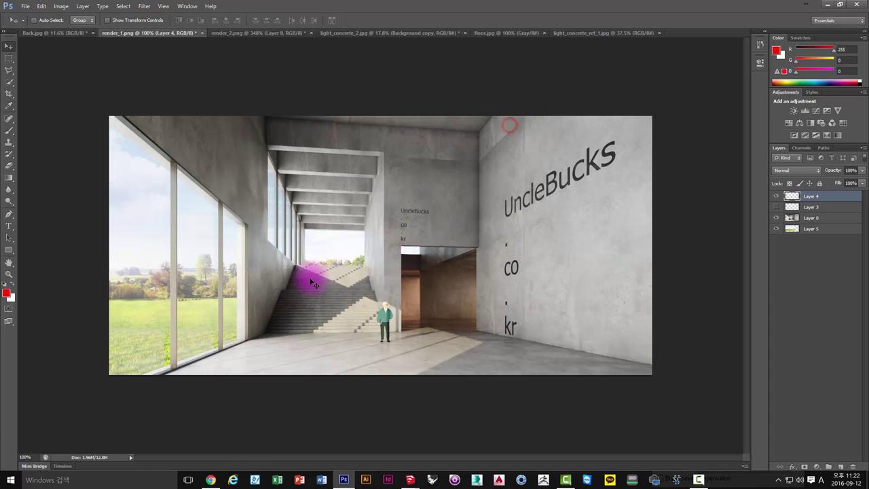
pyautogui.keyDown('alt'); pyautogui.scroll(-2, 306, 309); pyautogui.keyUp('alt')
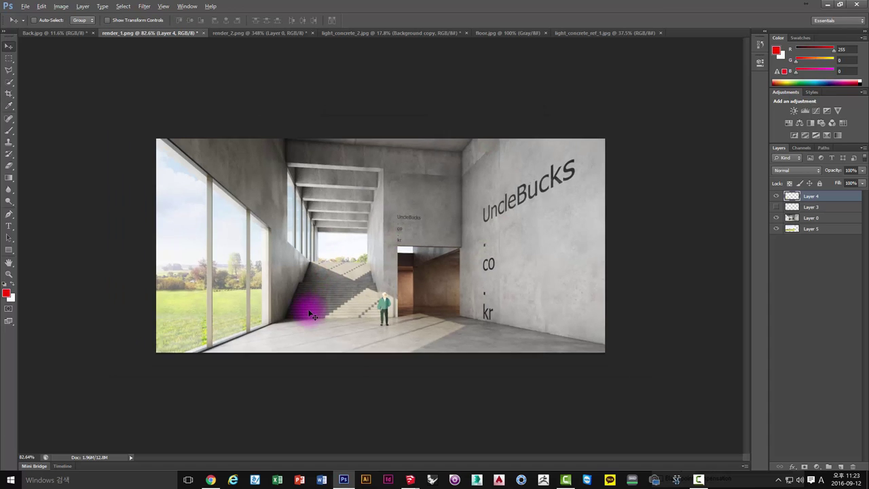
pyautogui.keyDown('alt'); pyautogui.scroll(3, 310, 314); pyautogui.keyUp('alt')
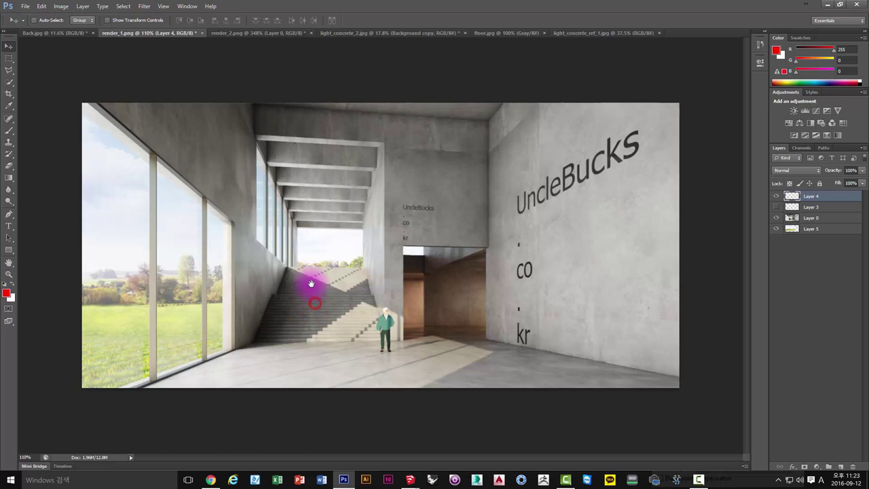
pyautogui.hotkey('ctrl', '+')
pyautogui.hotkey('ctrl', '-')
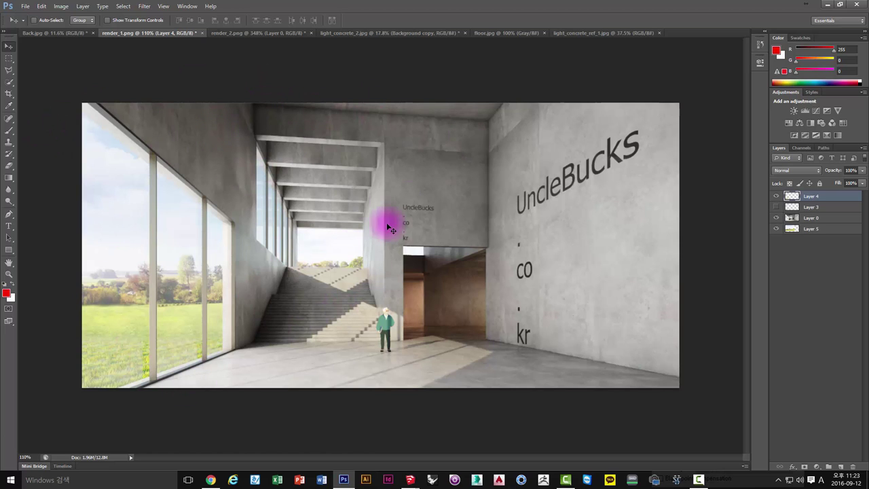
pyautogui.keyDown('alt'); pyautogui.scroll(-1, 436, 222); pyautogui.keyUp('alt')
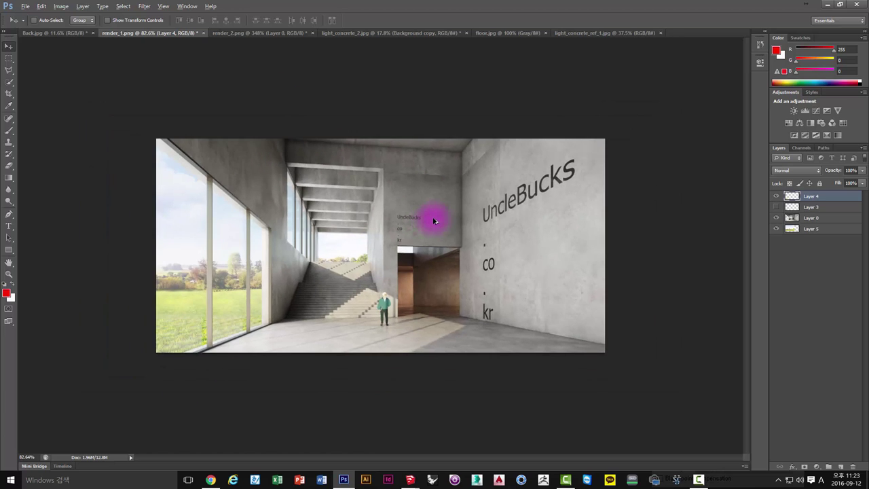
pyautogui.keyDown('alt'); pyautogui.scroll(1, 435, 221); pyautogui.keyUp('alt')
pyautogui.keyDown('alt'); pyautogui.scroll(1, 434, 220); pyautogui.keyUp('alt')
pyautogui.keyDown('alt'); pyautogui.scroll(-1, 435, 221); pyautogui.keyUp('alt')
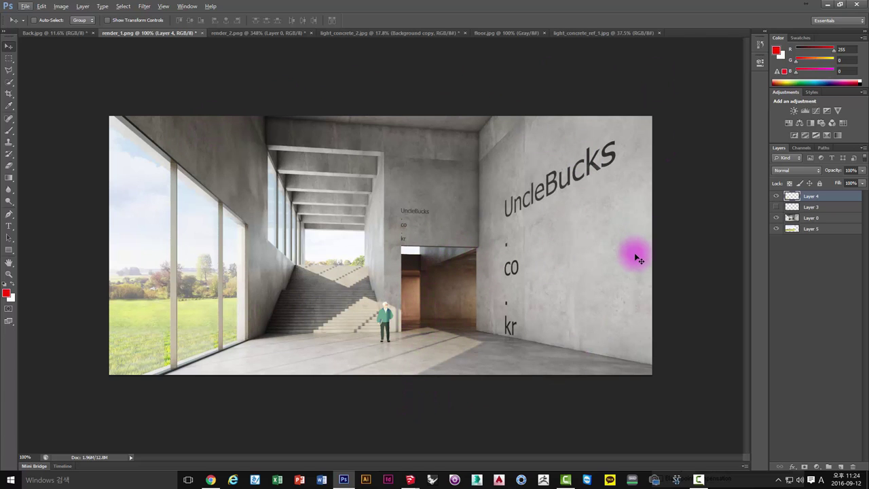
pyautogui.press('alt')
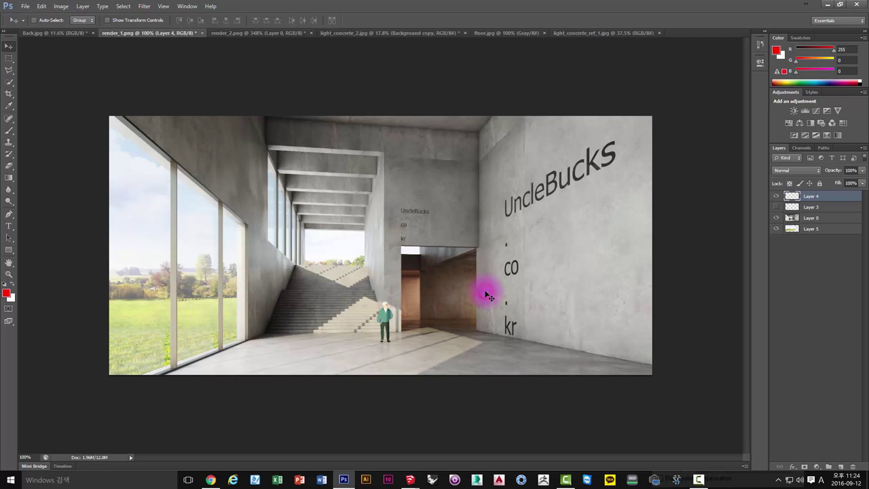